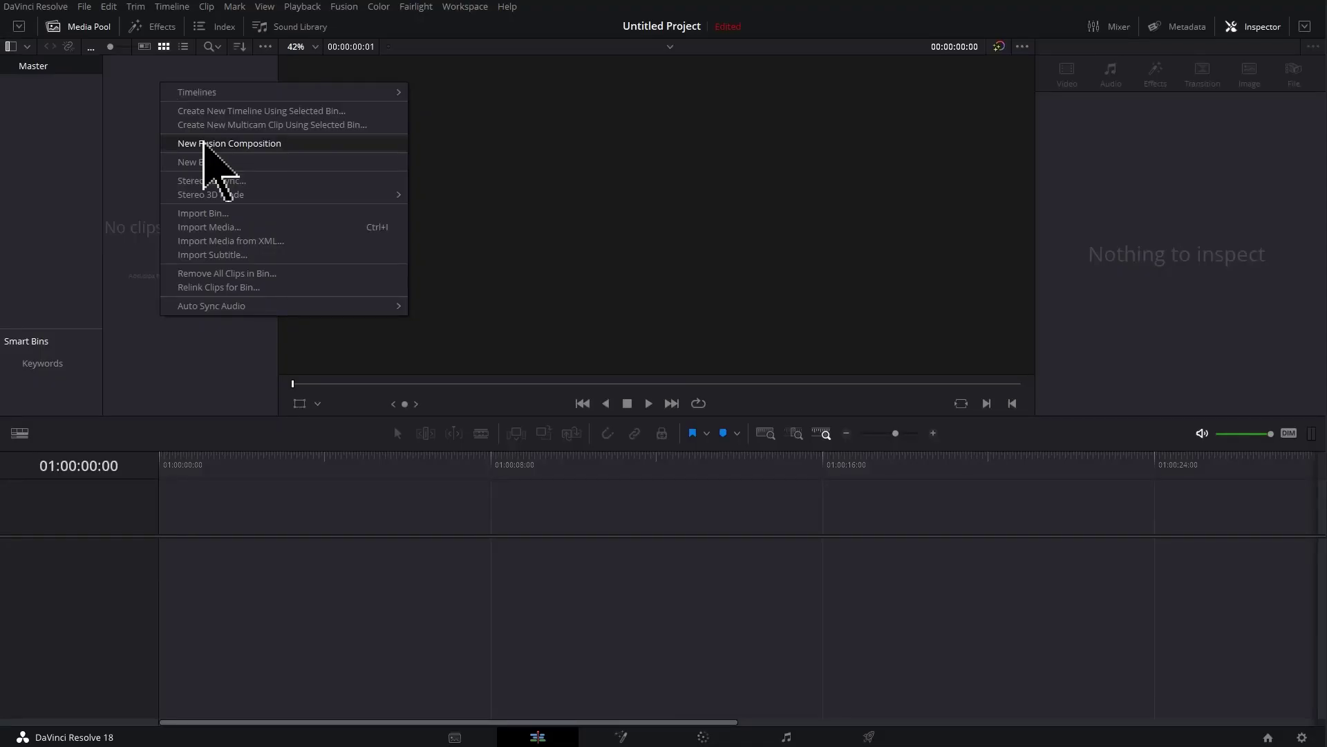
# Create a Fusion composition clip with the default name and settings and open it for node editing
pyautogui.click(228, 143)
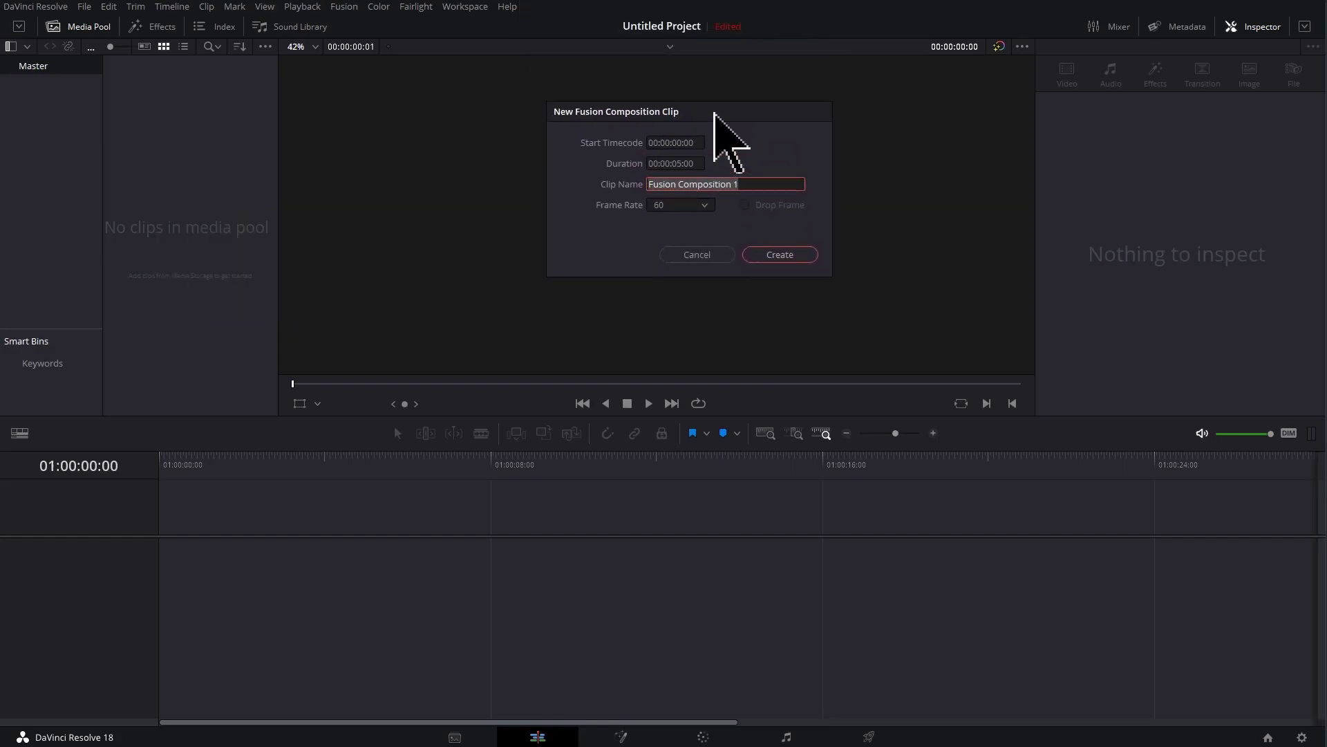
pyautogui.click(777, 255)
pyautogui.doubleClick(160, 83)
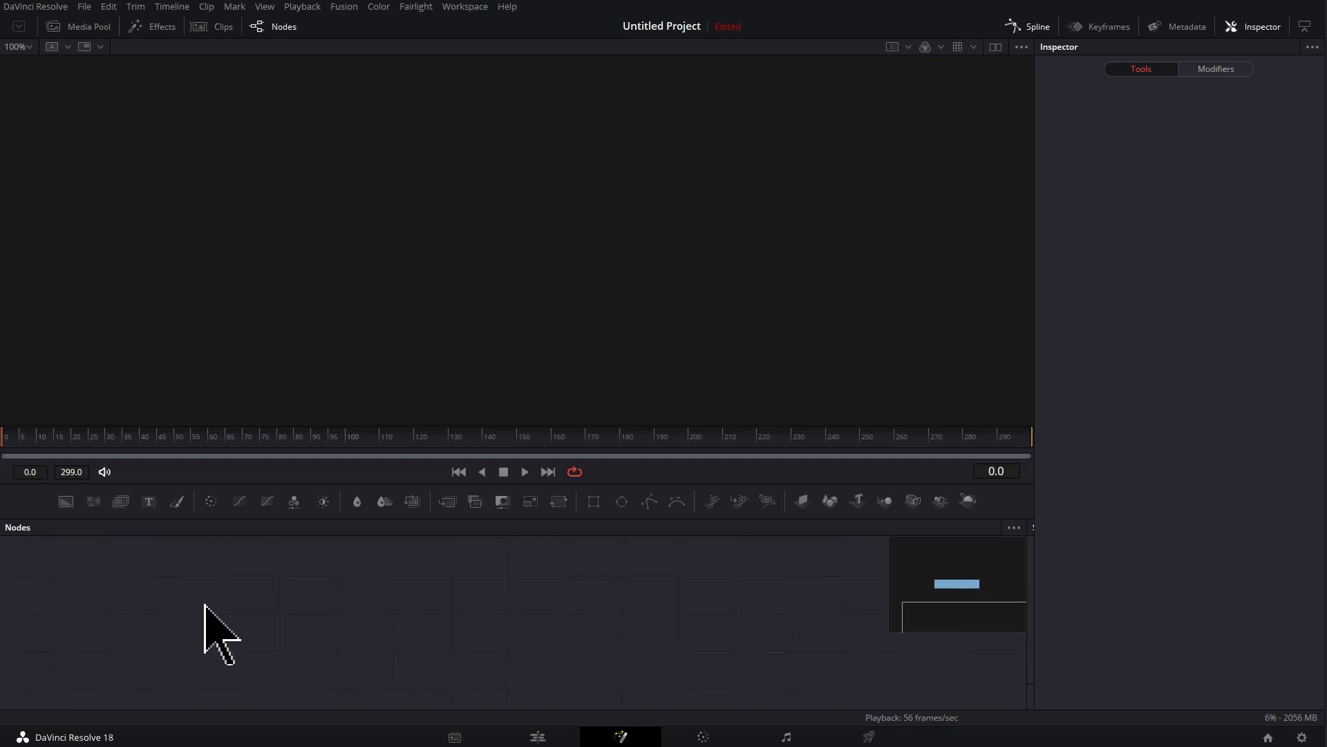
# Add a Text node well ahead of MediaOut1, split the viewer into two nearly equal halves and show the node in the first one
pyautogui.click(148, 502)
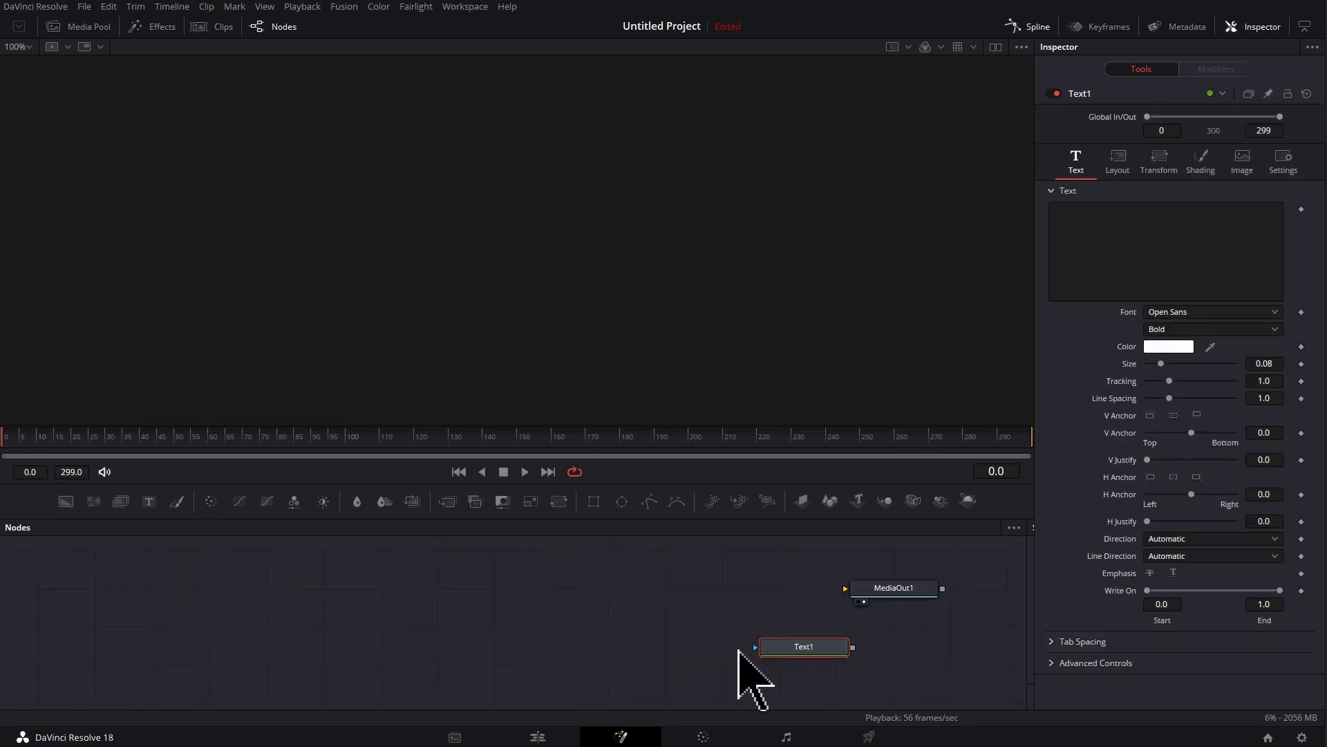
pyautogui.moveTo(767, 646); pyautogui.dragTo(75, 606)
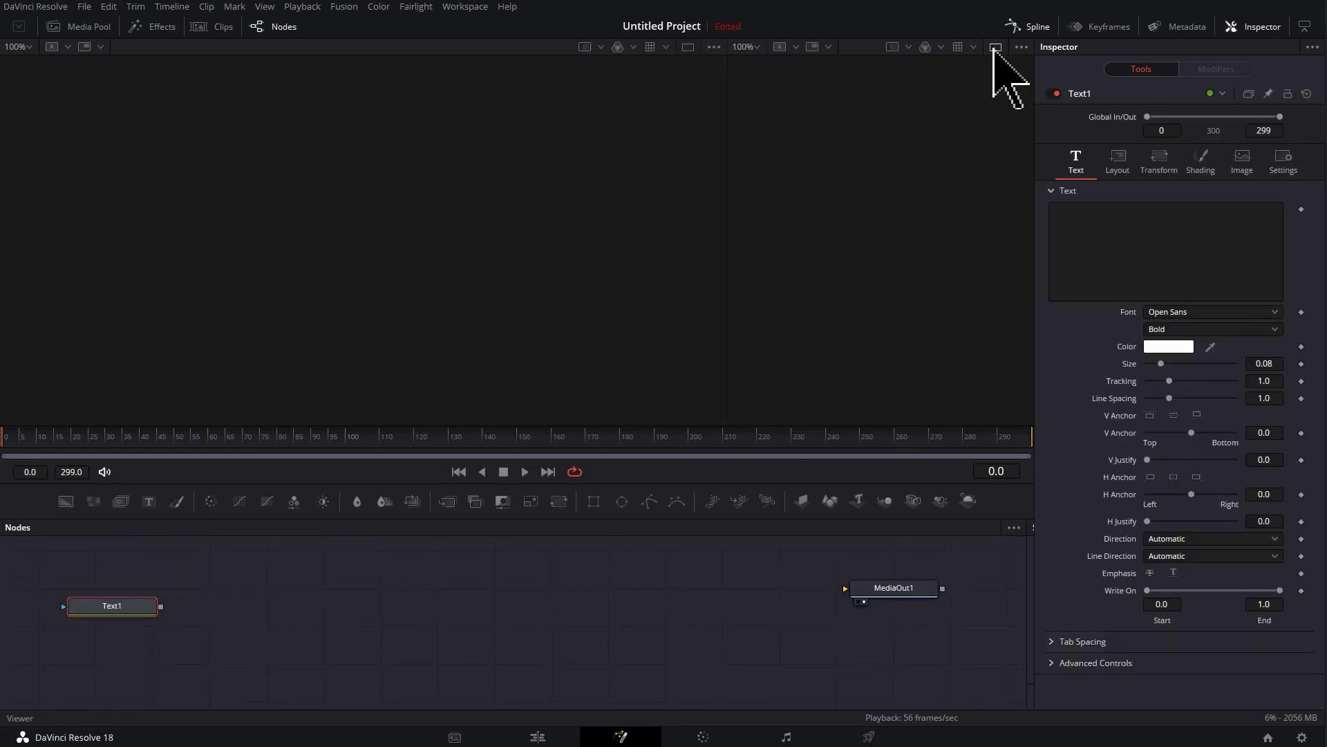
pyautogui.moveTo(729, 232); pyautogui.dragTo(551, 239)
pyautogui.press('1')
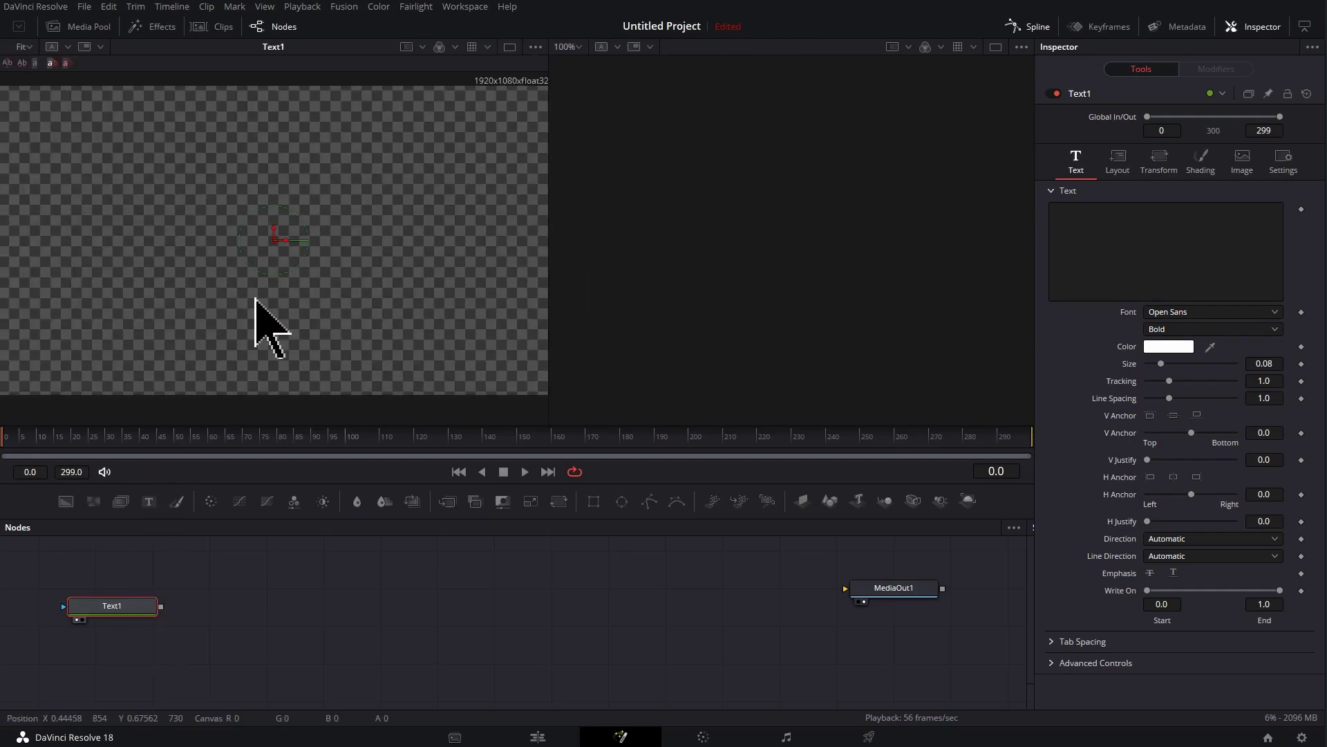
# Write "Drippy" in the Text node with the BubbleGum font at a size of about 0.38
pyautogui.click(1091, 249)
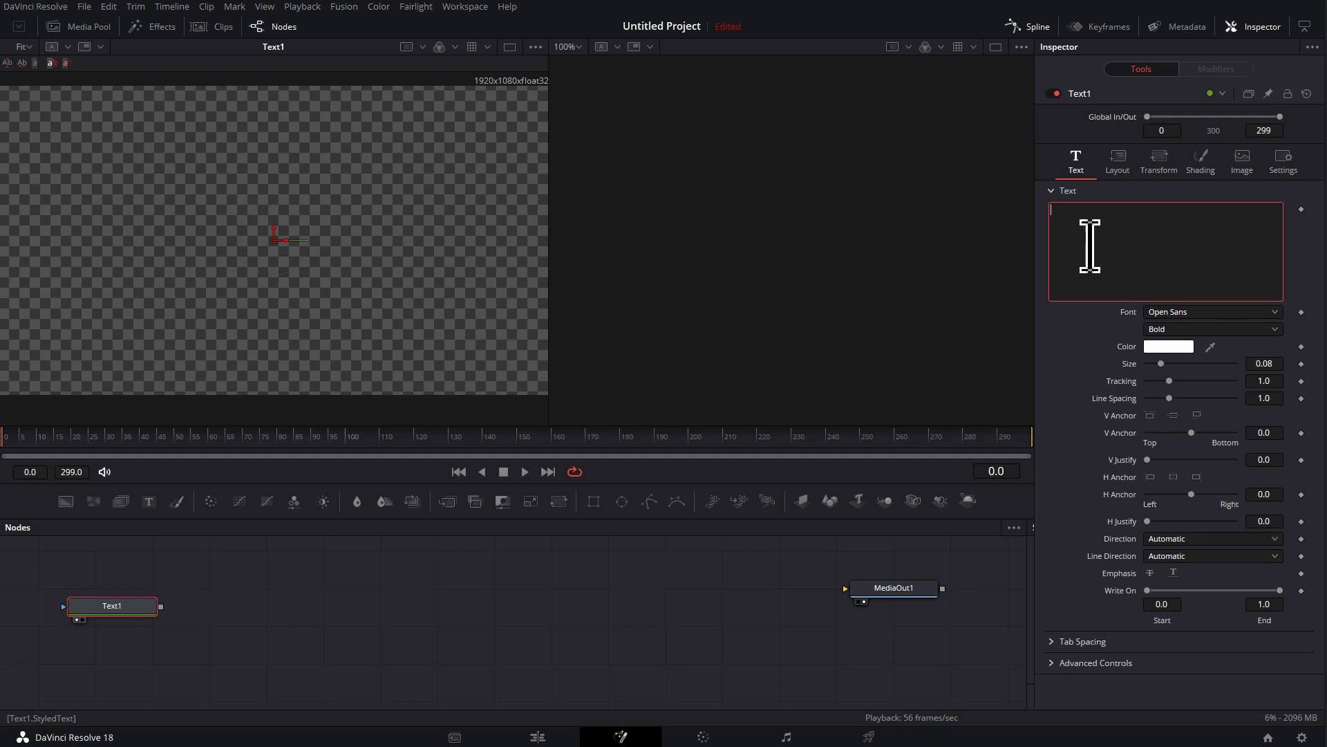
pyautogui.write('Drippy')
pyautogui.click(1183, 311)
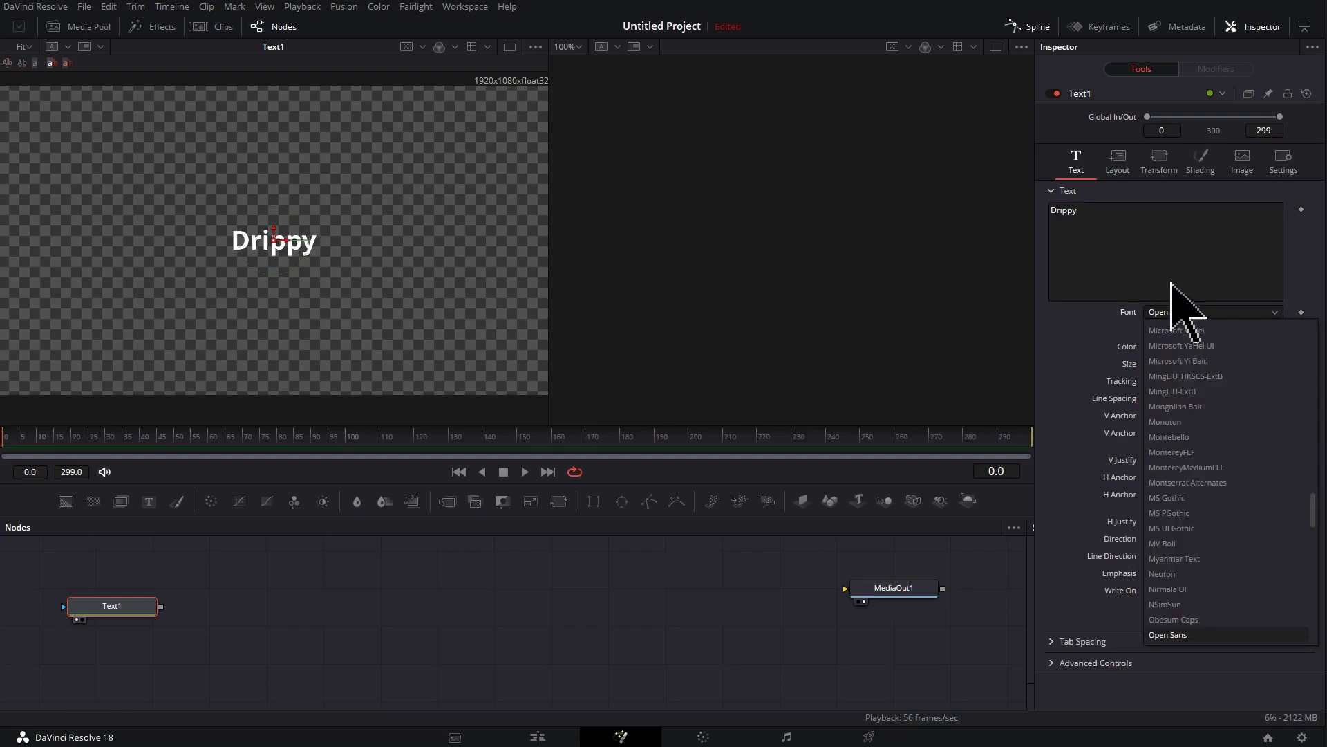
pyautogui.click(1165, 609)
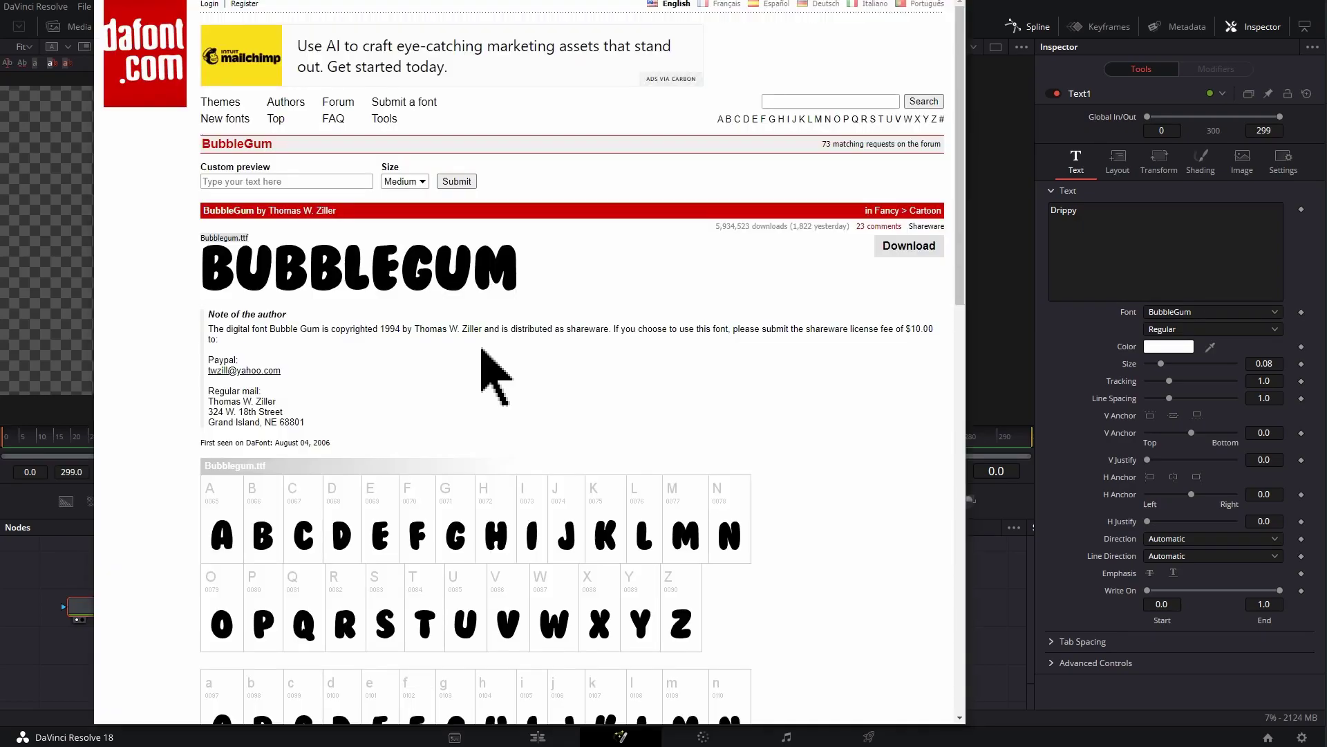
pyautogui.moveTo(1161, 363); pyautogui.dragTo(1214, 363)
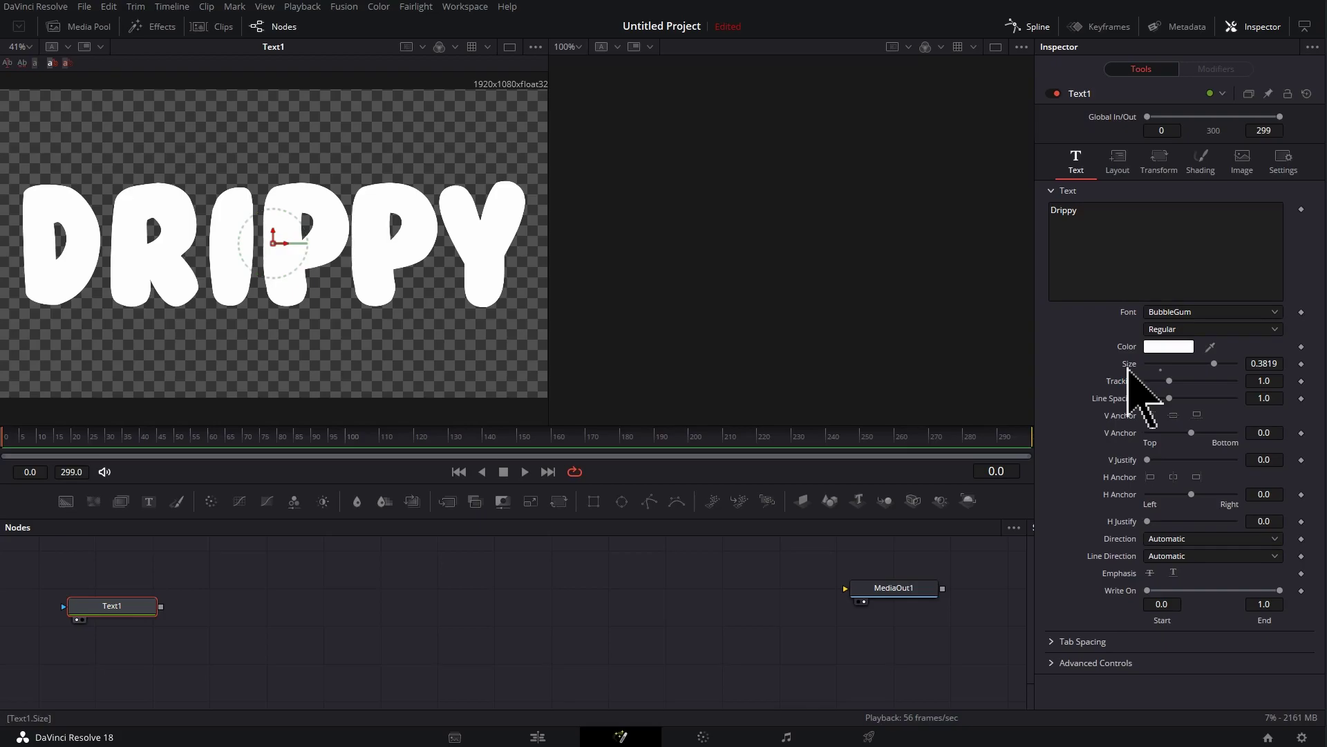
# Set the text's shading fill to bright green with hue 0.344, saturation 1.0 and value 1.0
pyautogui.click(1201, 161)
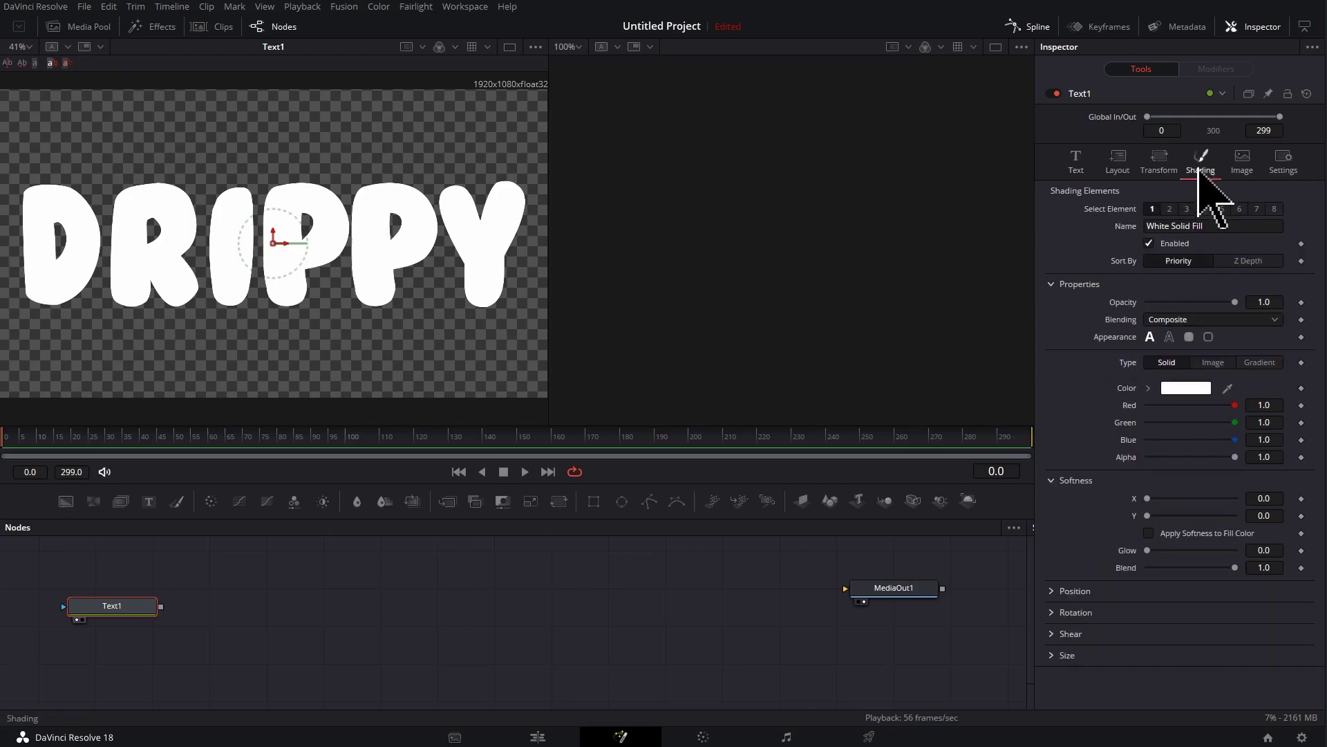
pyautogui.click(1148, 388)
pyautogui.click(1268, 429)
pyautogui.moveTo(1251, 414); pyautogui.dragTo(1266, 395)
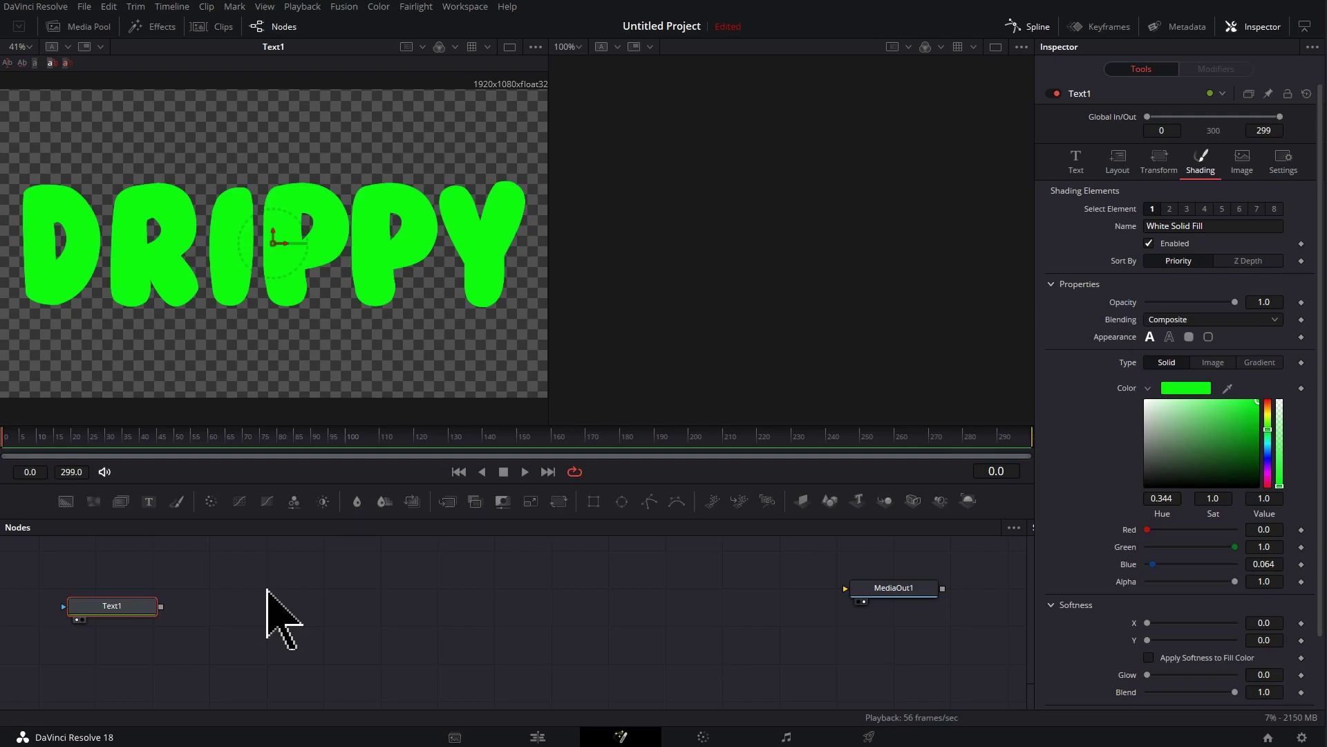
# Merge a new Background node behind the text by swapping the merge inputs, and show the merge in the first viewer
pyautogui.click(67, 500)
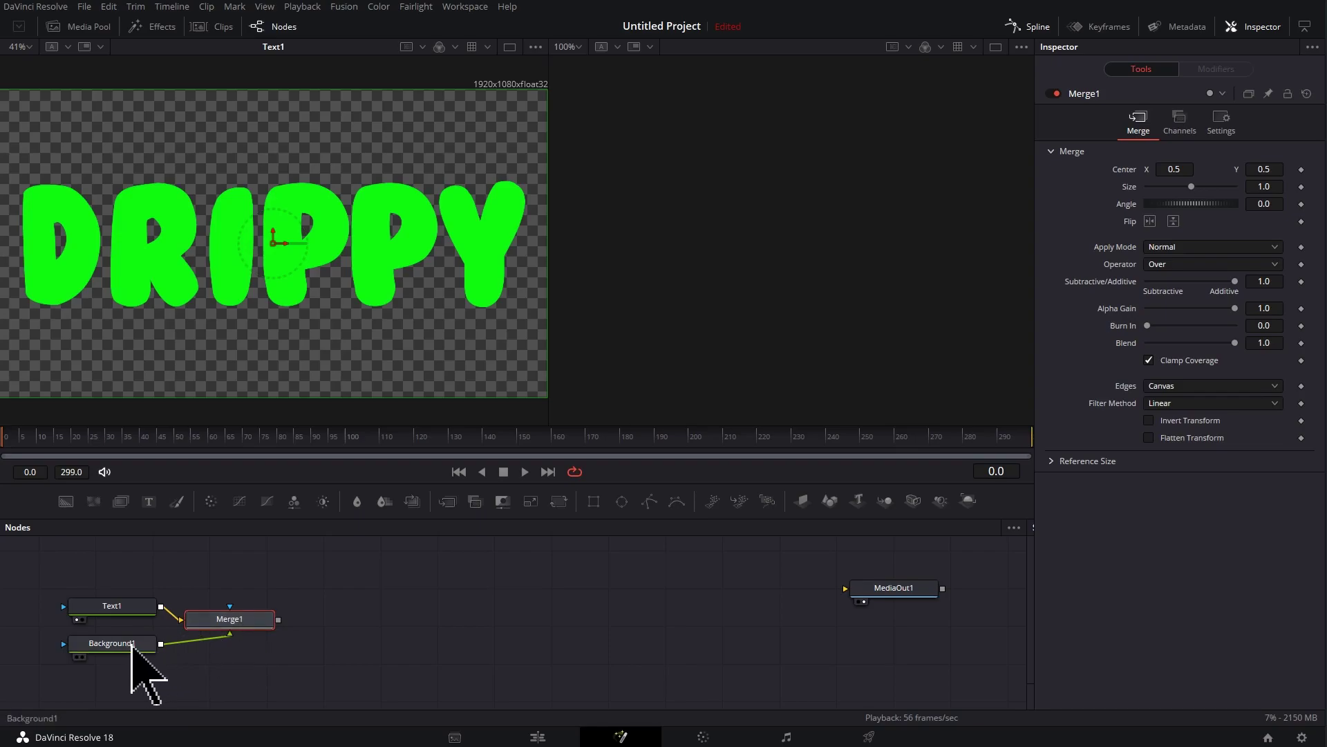
pyautogui.press('1')
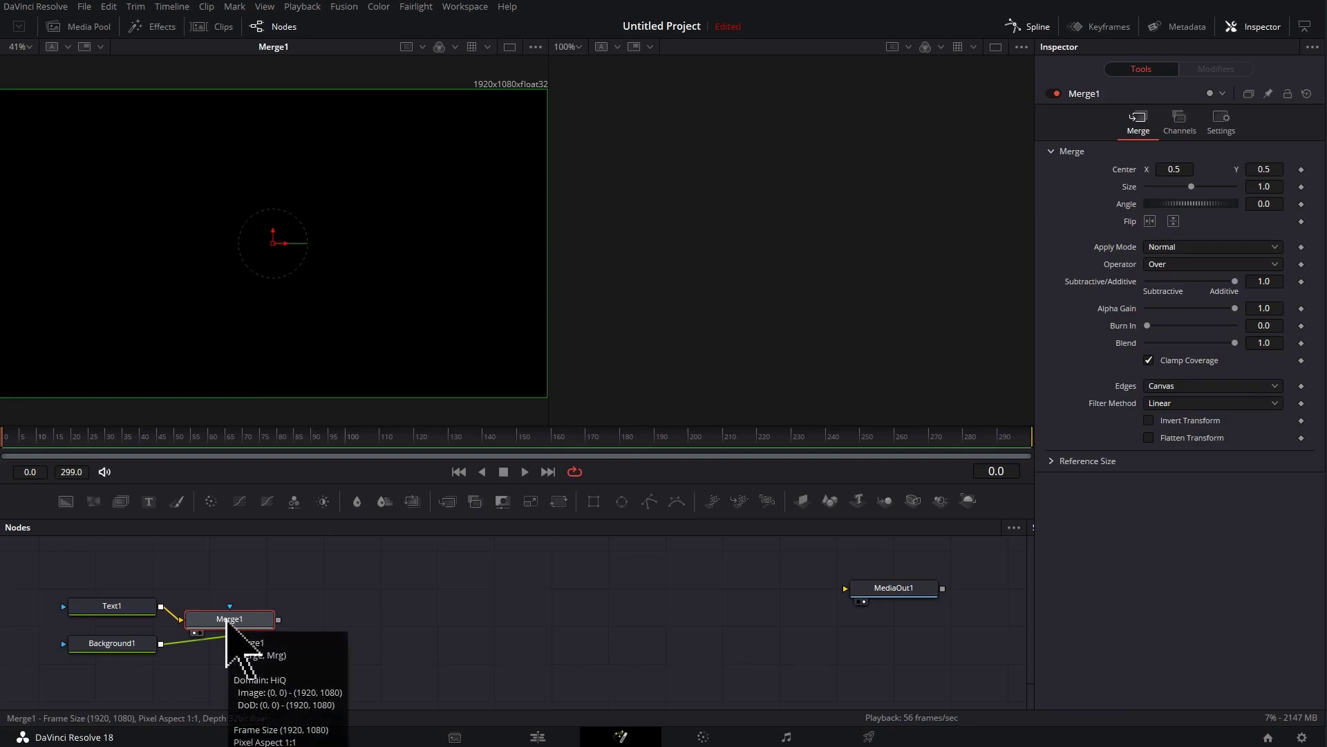
pyautogui.hotkey('ctrl', 't')
# Set Background1's colour to dark purple with hue 0.8, saturation 0.97 and value 0.402
pyautogui.click(119, 645)
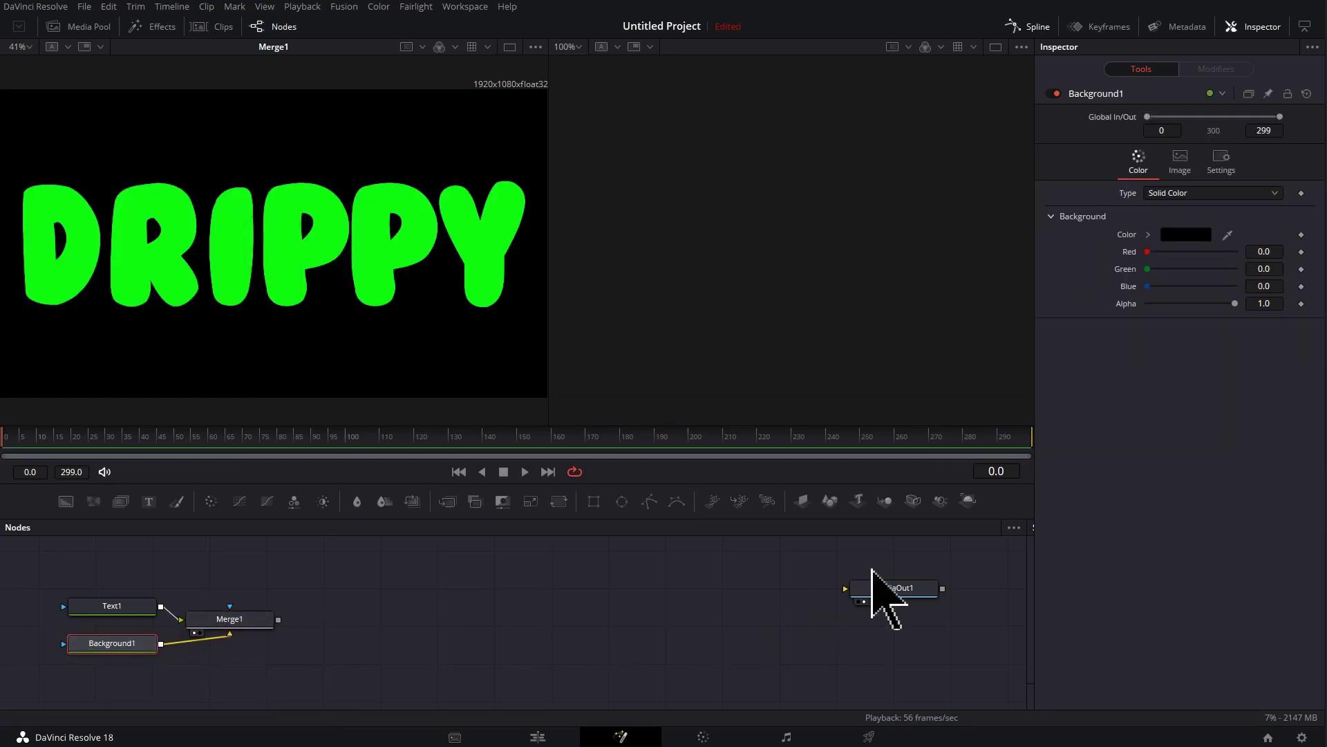
pyautogui.click(1167, 236)
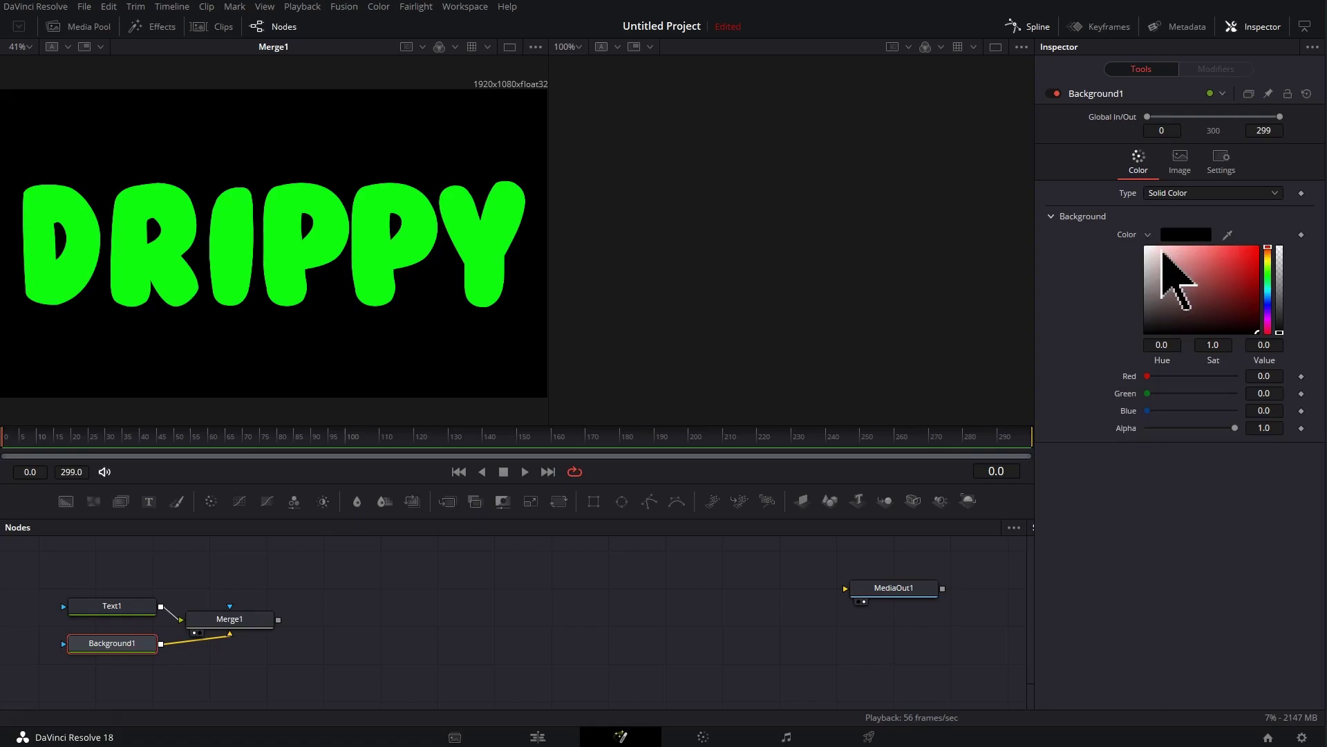
pyautogui.moveTo(1270, 304)
pyautogui.mouseDown()
pyautogui.moveTo(1241, 296)
pyautogui.moveTo(1261, 281)
pyautogui.moveTo(1256, 298)
pyautogui.mouseUp()
pyautogui.click(1267, 315)
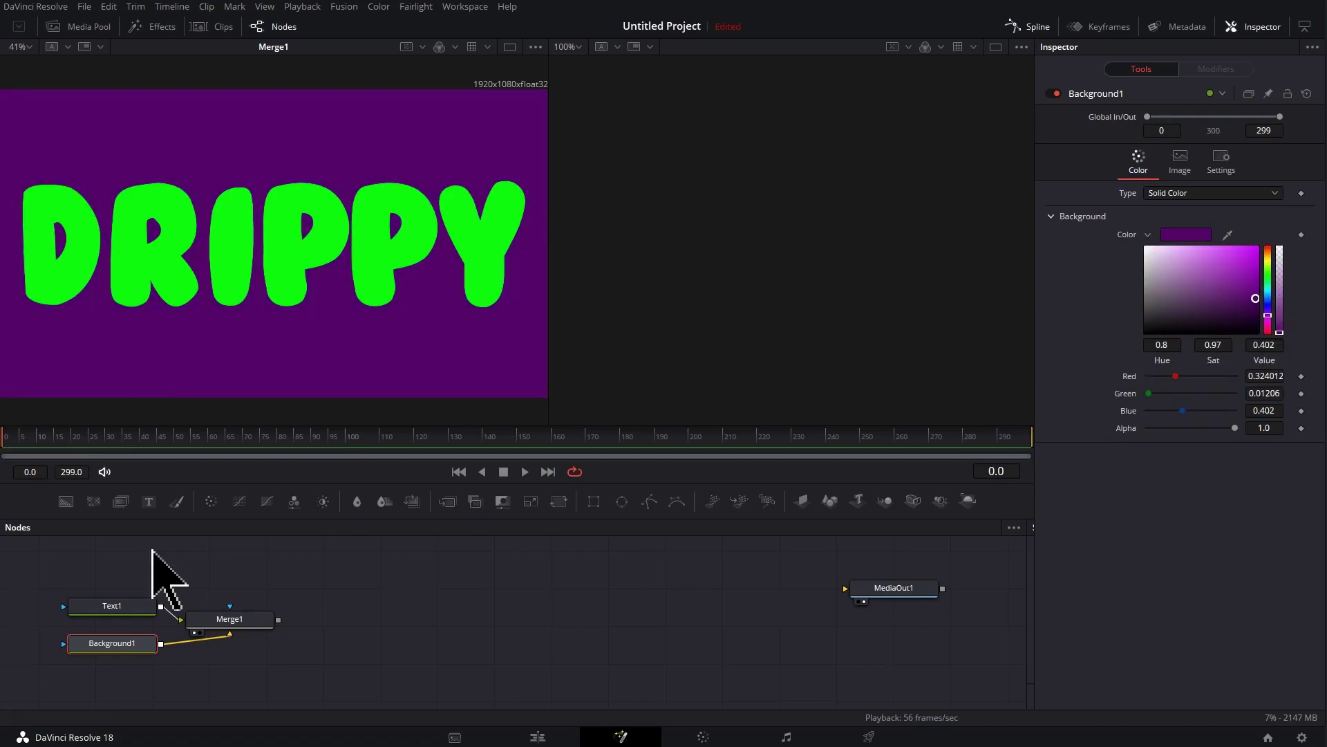
# Add a second, unconnected Background node and sample its colour from the green lettering
pyautogui.moveTo(66, 502); pyautogui.dragTo(464, 661)
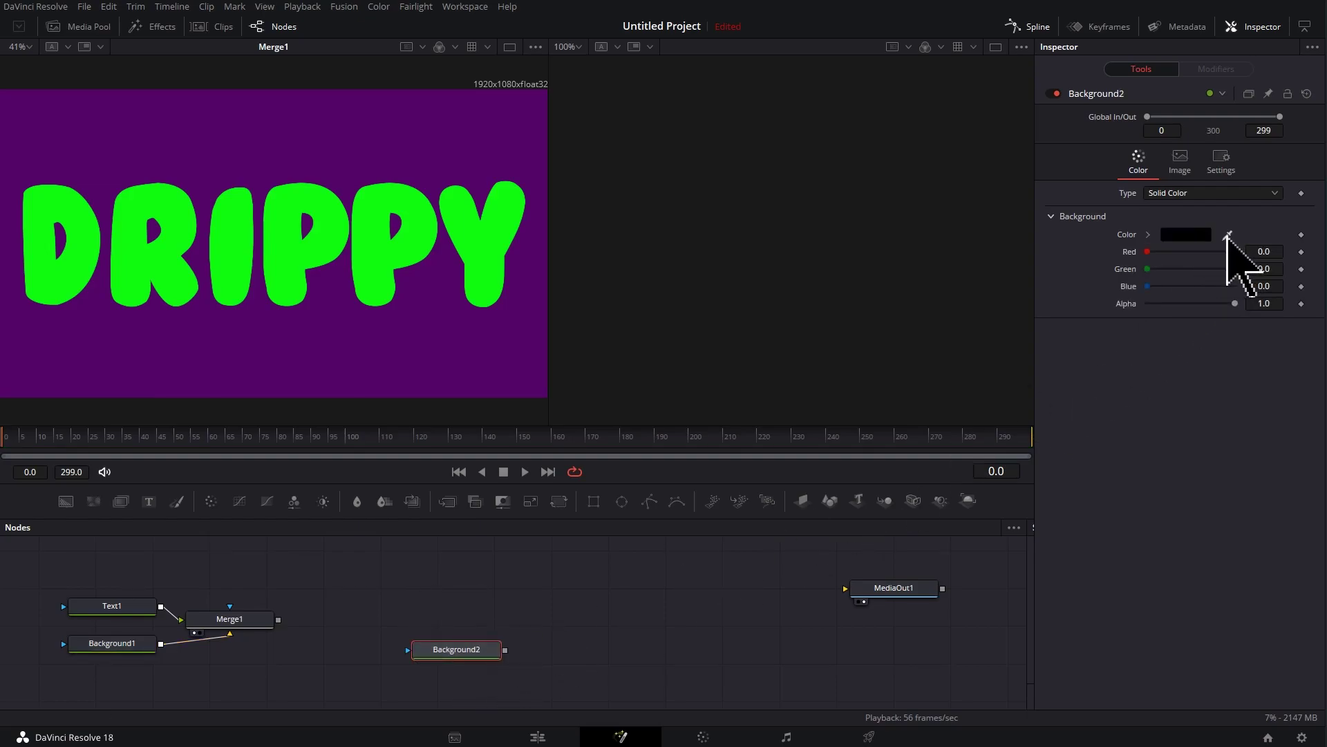
pyautogui.moveTo(491, 333); pyautogui.dragTo(419, 222)
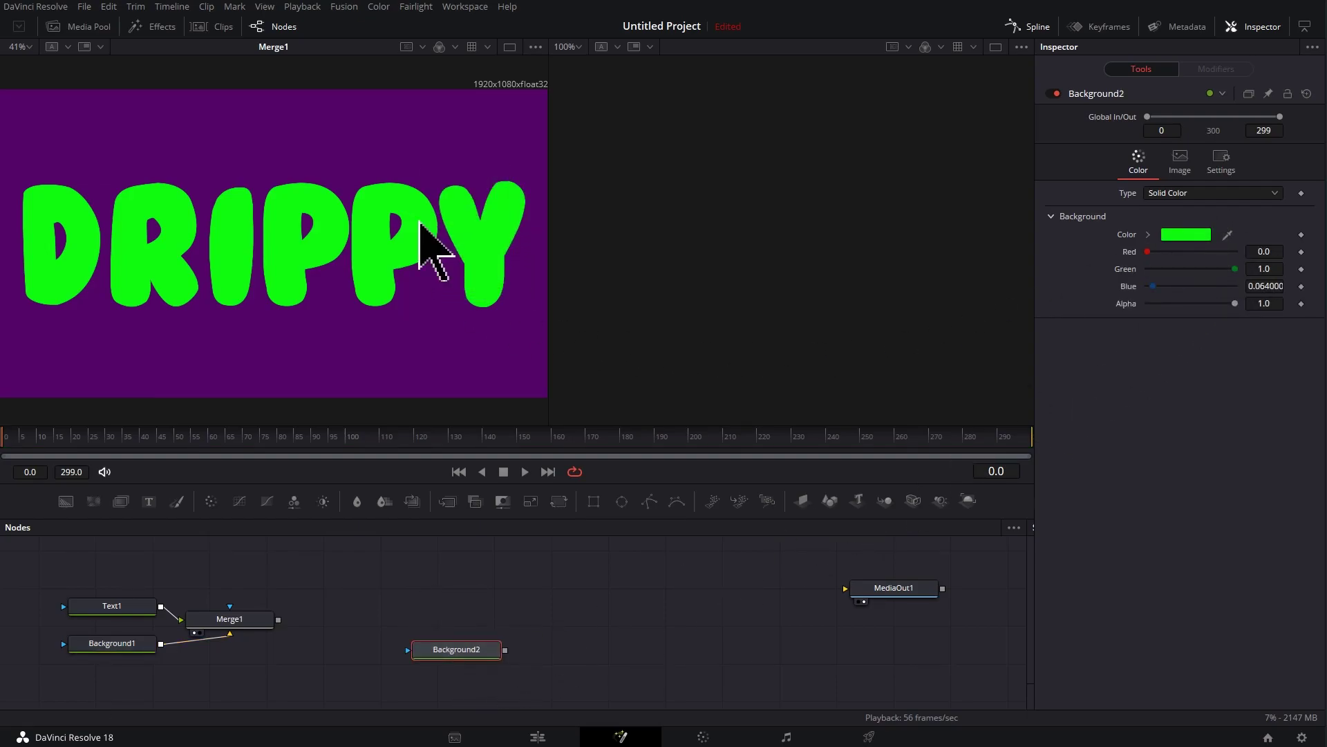
# Mask Background2 with a BSpline, drawing a closed four-point flat oval inside the bottom edge of the letter D
pyautogui.click(677, 502)
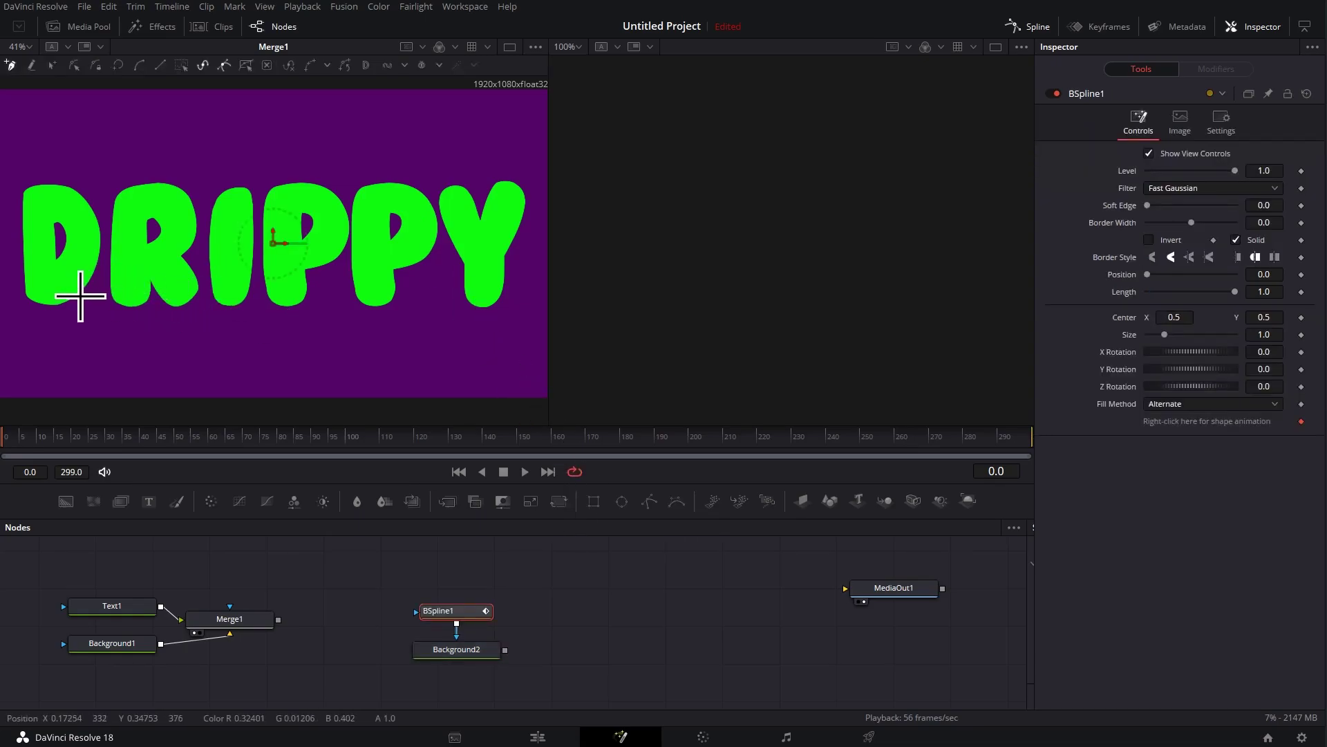
pyautogui.scroll(5, 59, 296)
pyautogui.moveTo(218, 322); pyautogui.dragTo(261, 322)
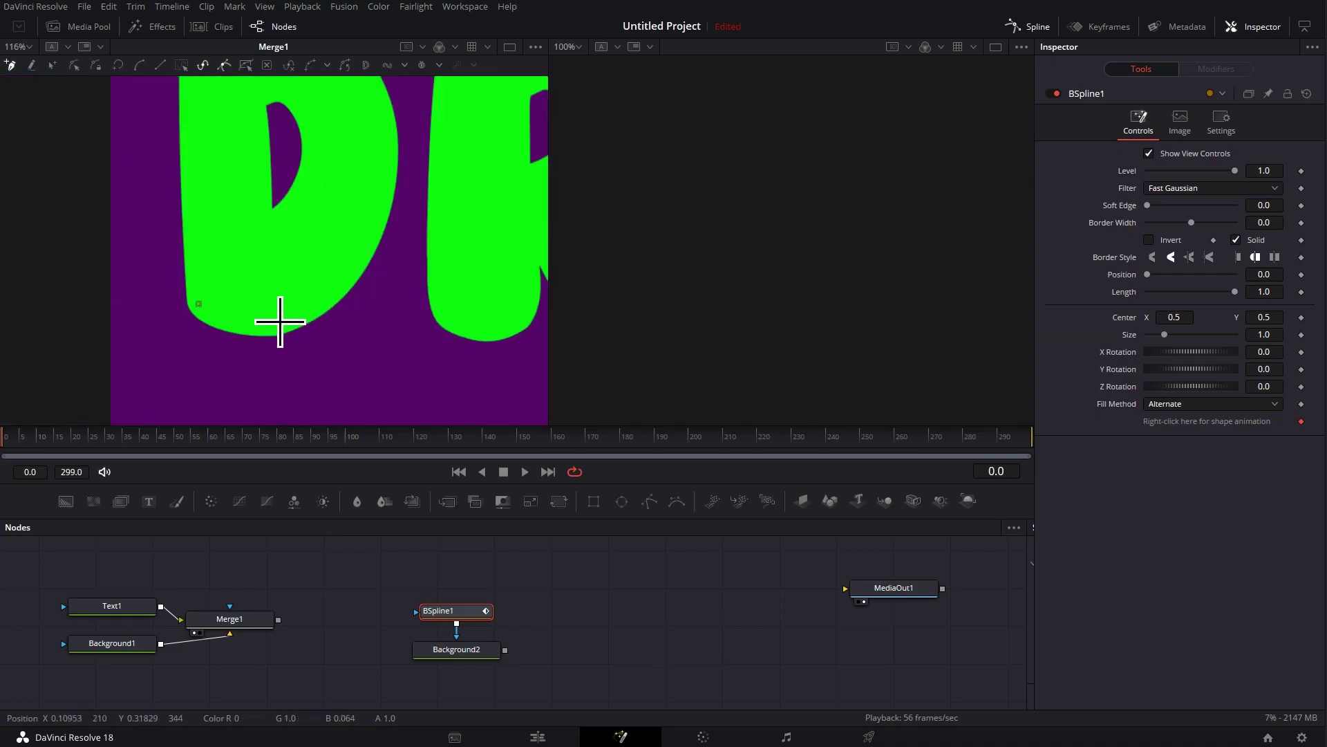
pyautogui.click(198, 305)
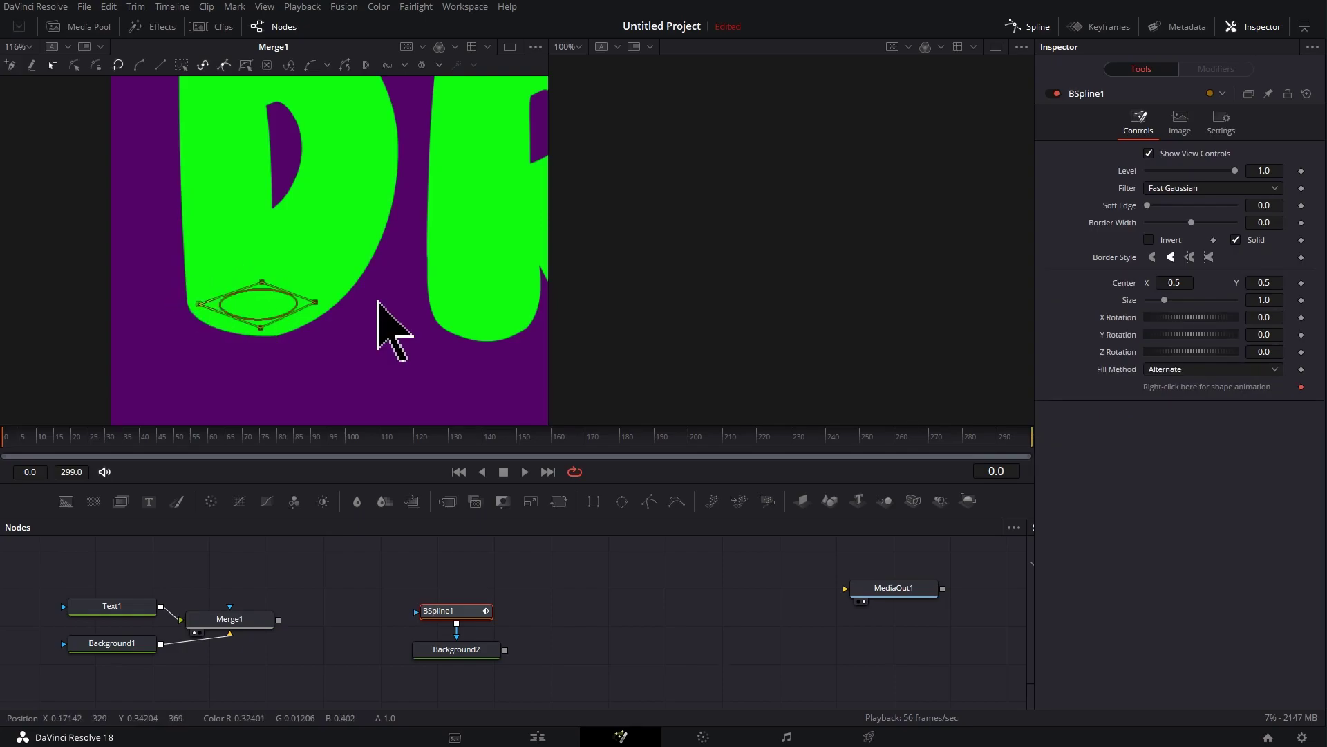
# Show Background2 in the second viewer and frame the green oval closely
pyautogui.click(463, 653)
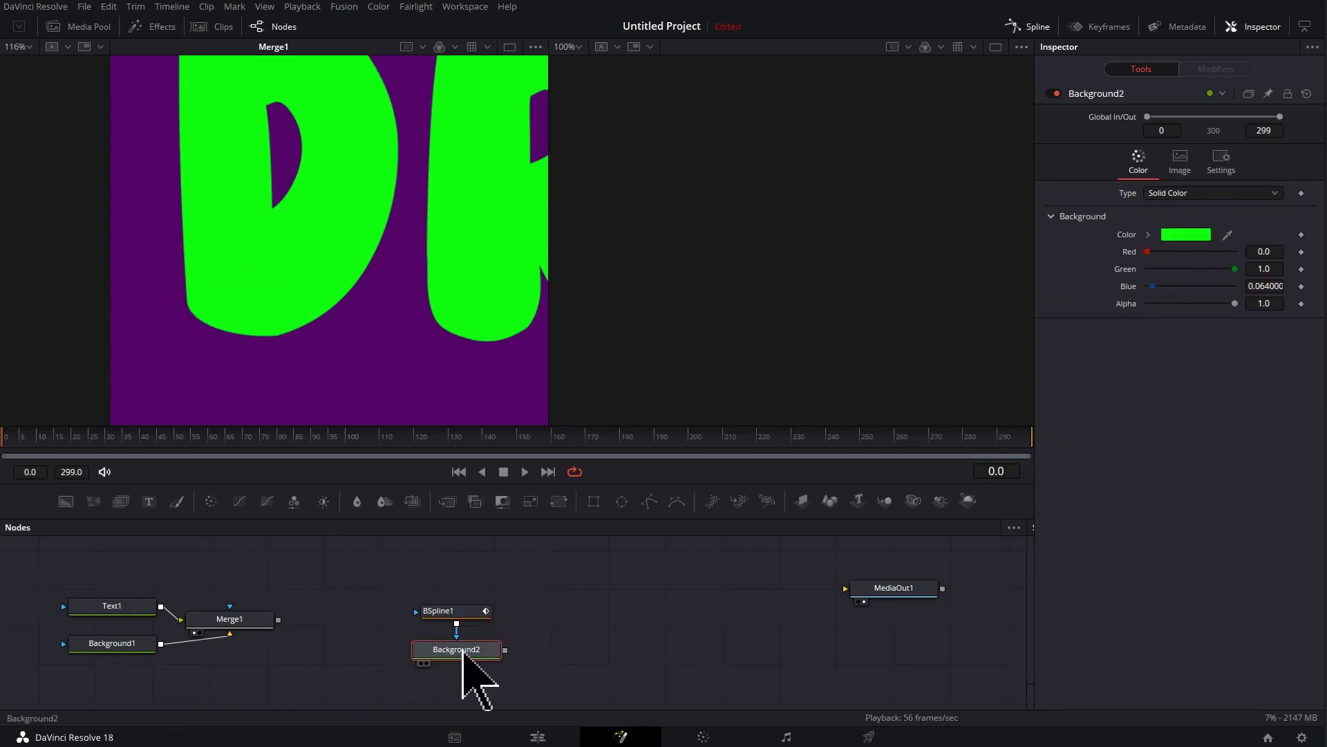
pyautogui.press('2')
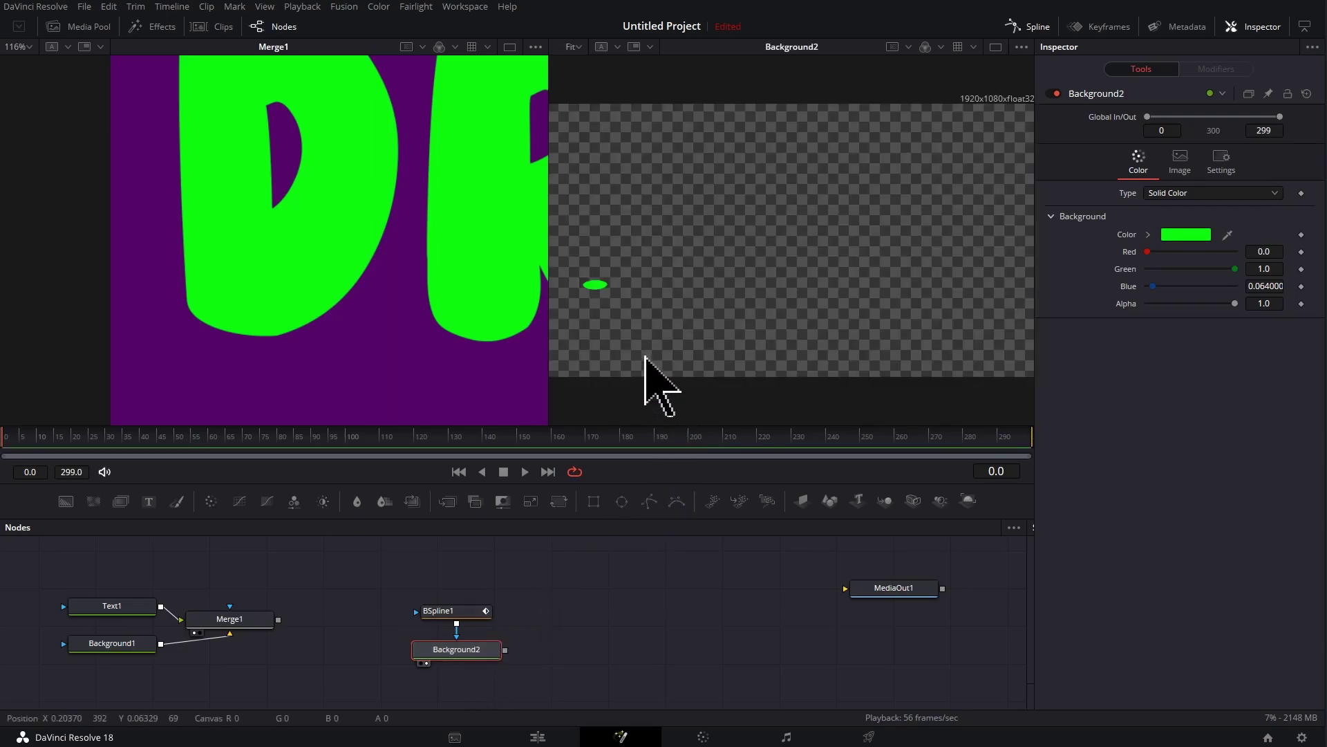
pyautogui.scroll(5, 765, 270)
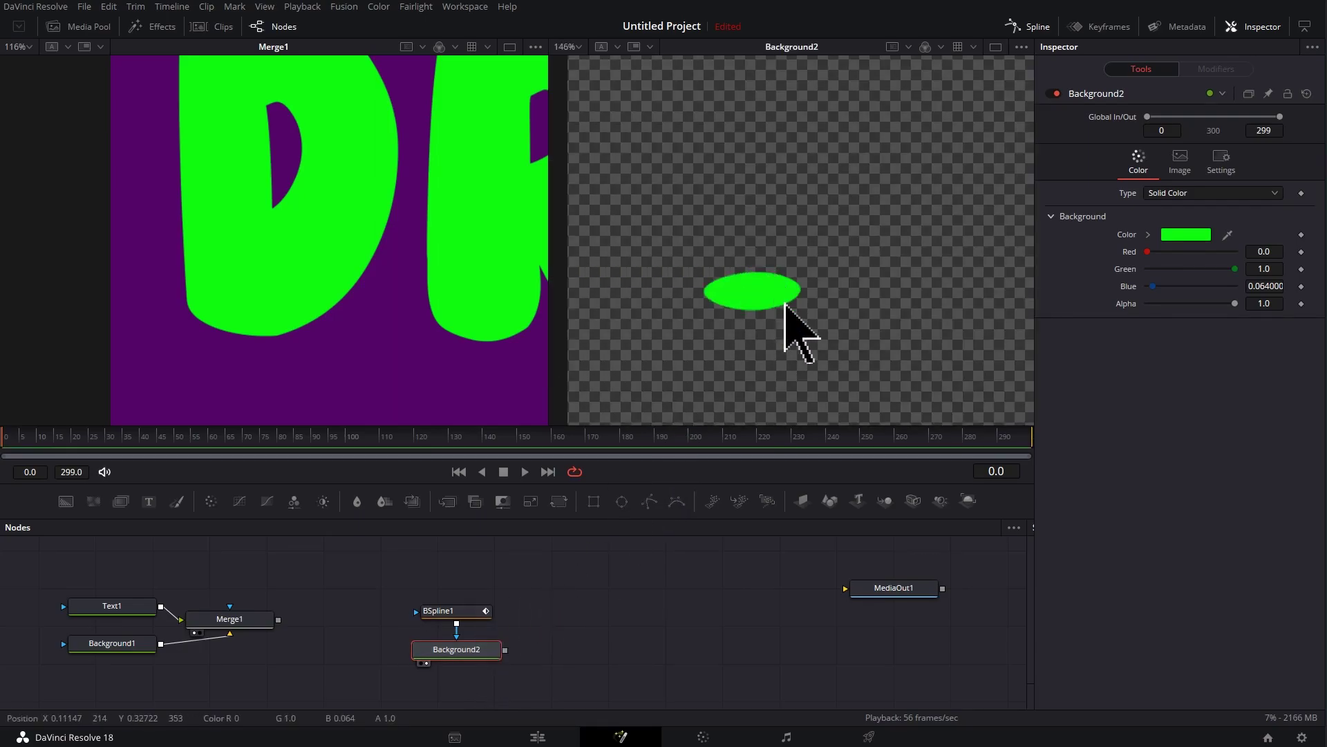
pyautogui.moveTo(771, 323); pyautogui.dragTo(766, 282)
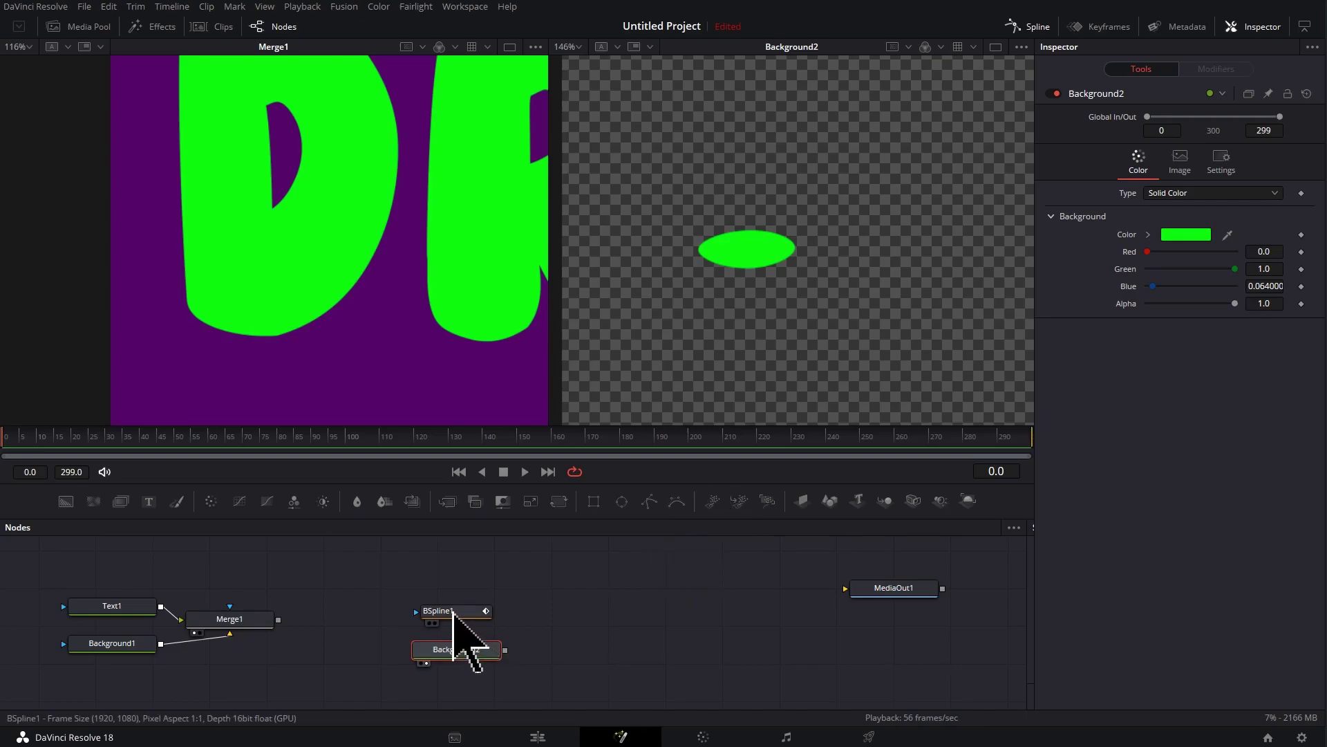
# Keyframe the BSpline shape at frame 0, and at frame 60 pull its lowest point far down into a long drip
pyautogui.moveTo(453, 611); pyautogui.dragTo(453, 549)
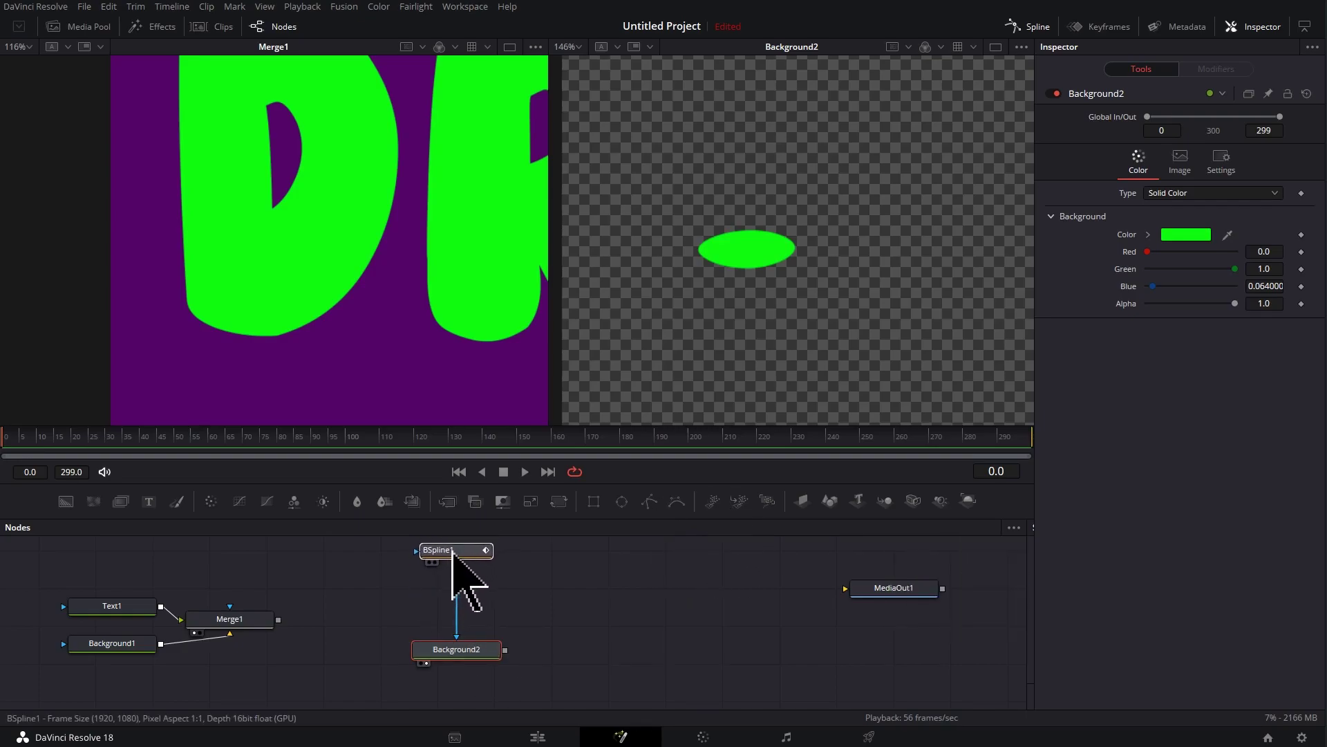
pyautogui.click(453, 551)
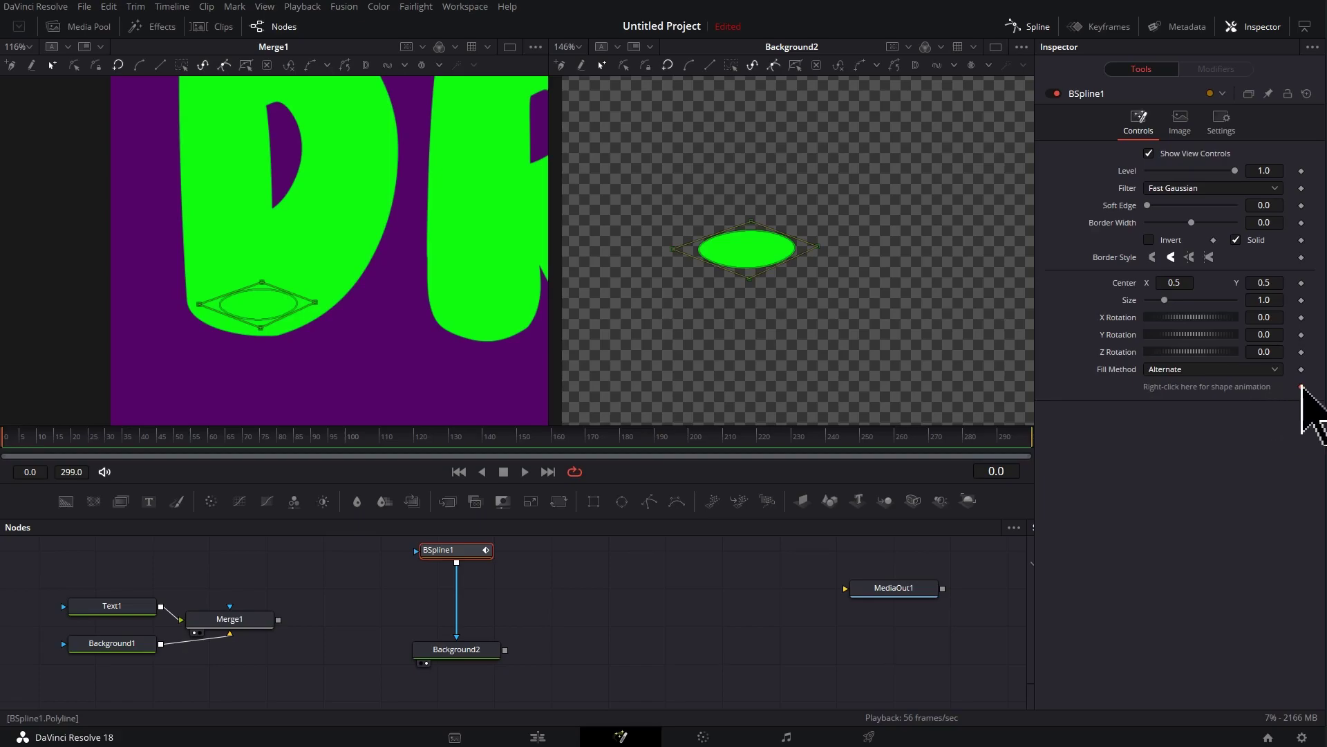
pyautogui.click(1302, 387)
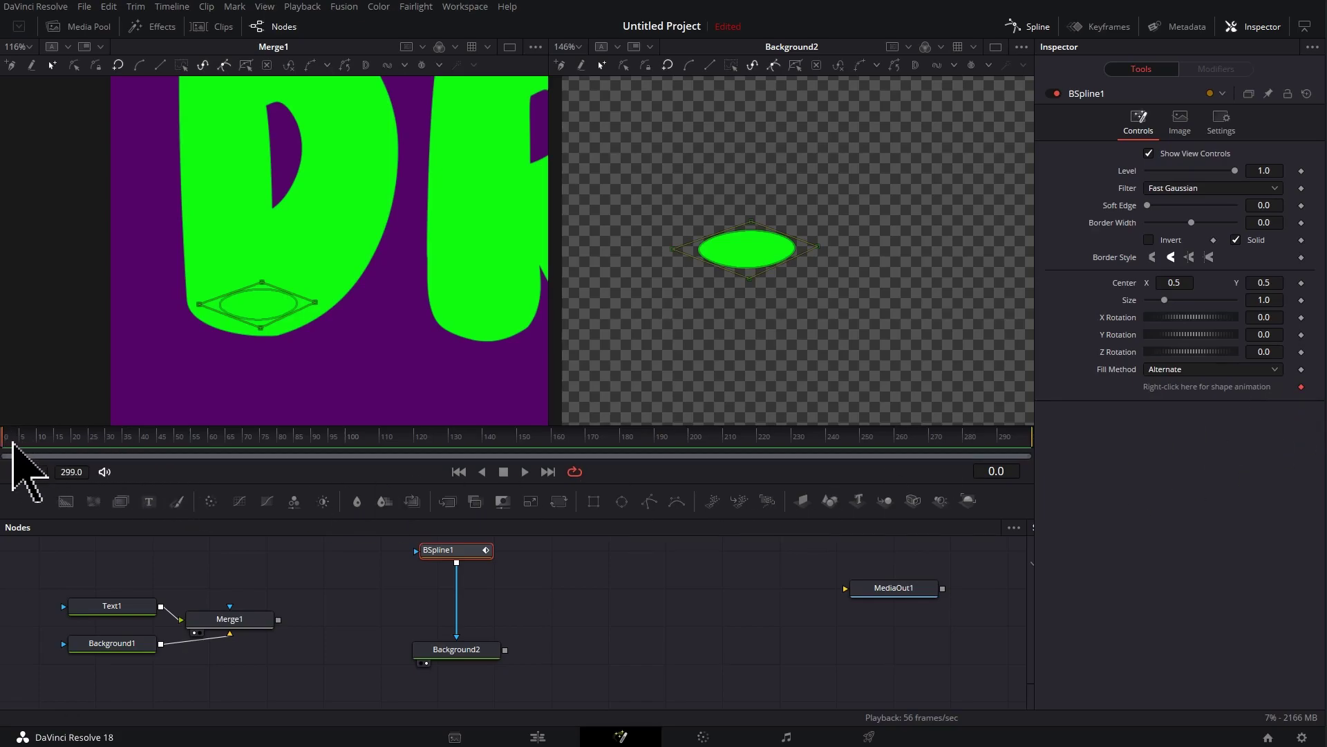
pyautogui.moveTo(23, 442); pyautogui.dragTo(223, 453)
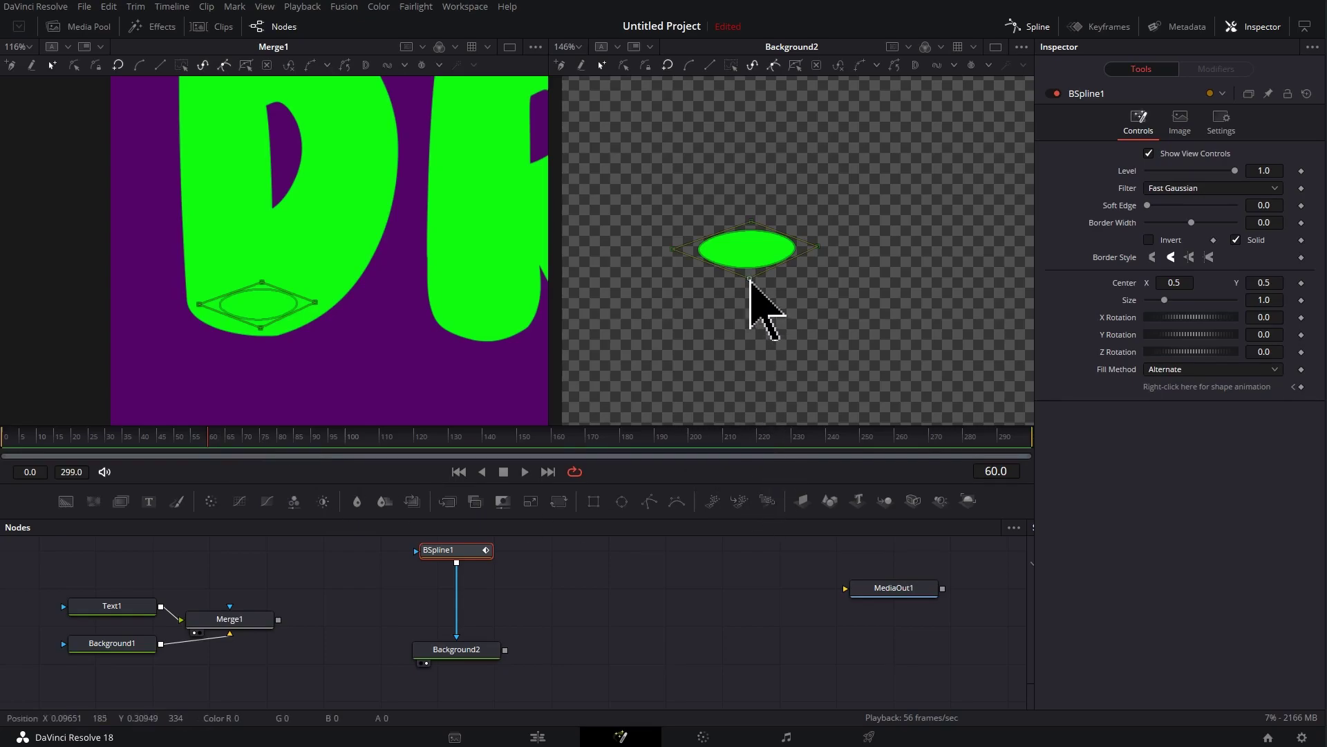
pyautogui.moveTo(750, 284); pyautogui.dragTo(747, 506)
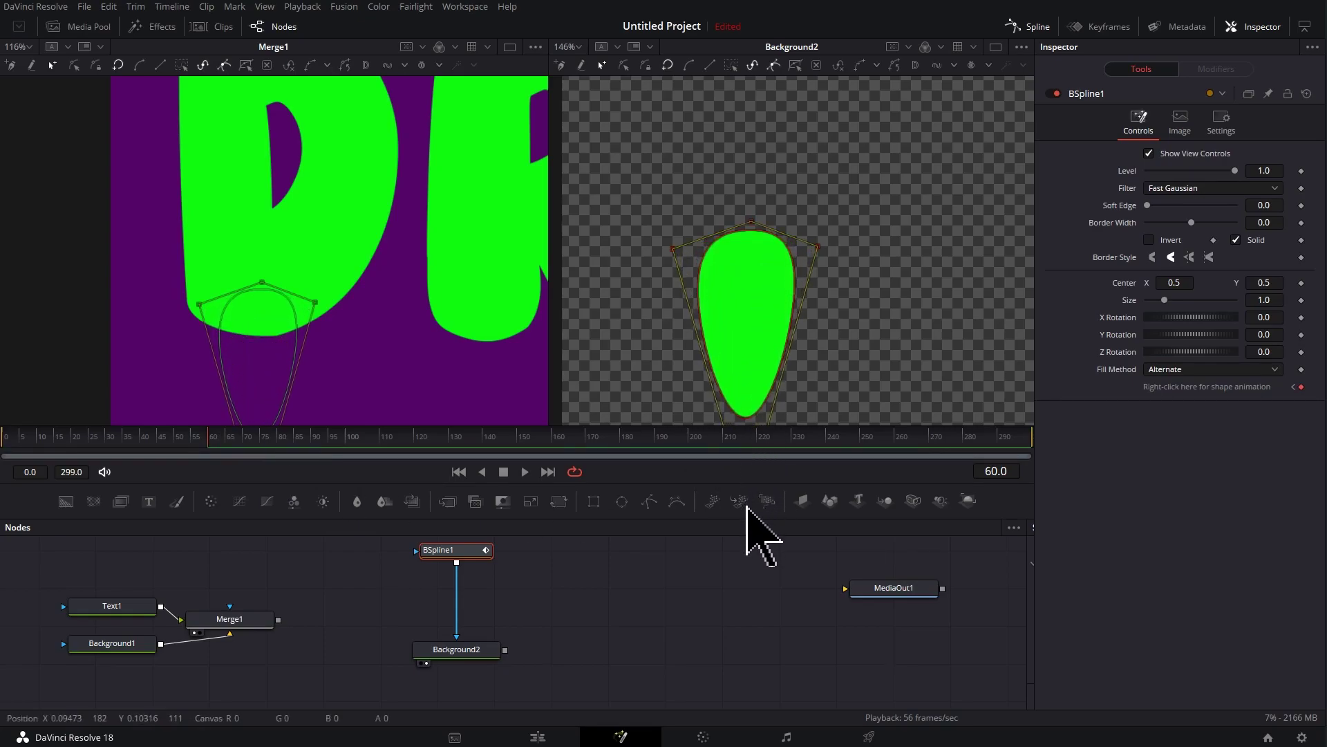
# Shorten the render range to end at frame 171 and play back the drip animation from the start
pyautogui.click(459, 472)
pyautogui.click(525, 472)
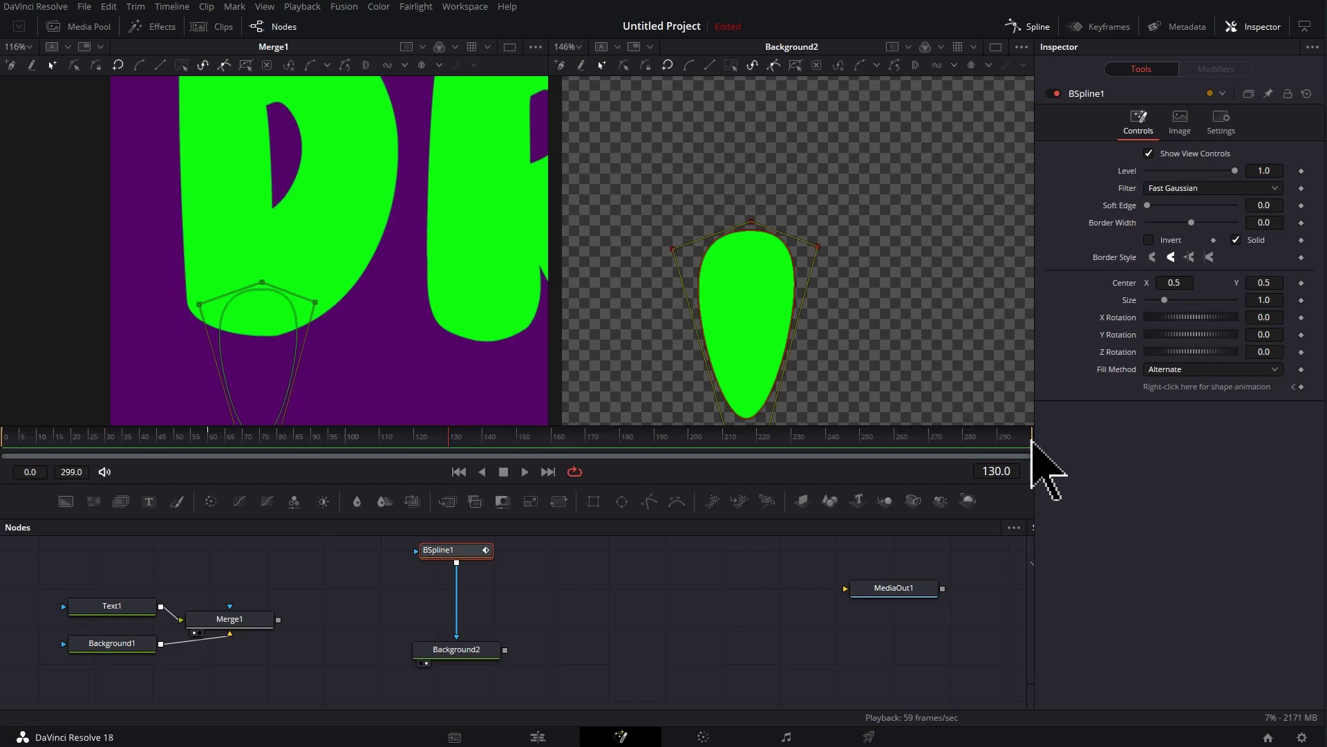
pyautogui.moveTo(1032, 440)
pyautogui.mouseDown()
pyautogui.moveTo(573, 456)
pyautogui.moveTo(589, 455)
pyautogui.mouseUp()
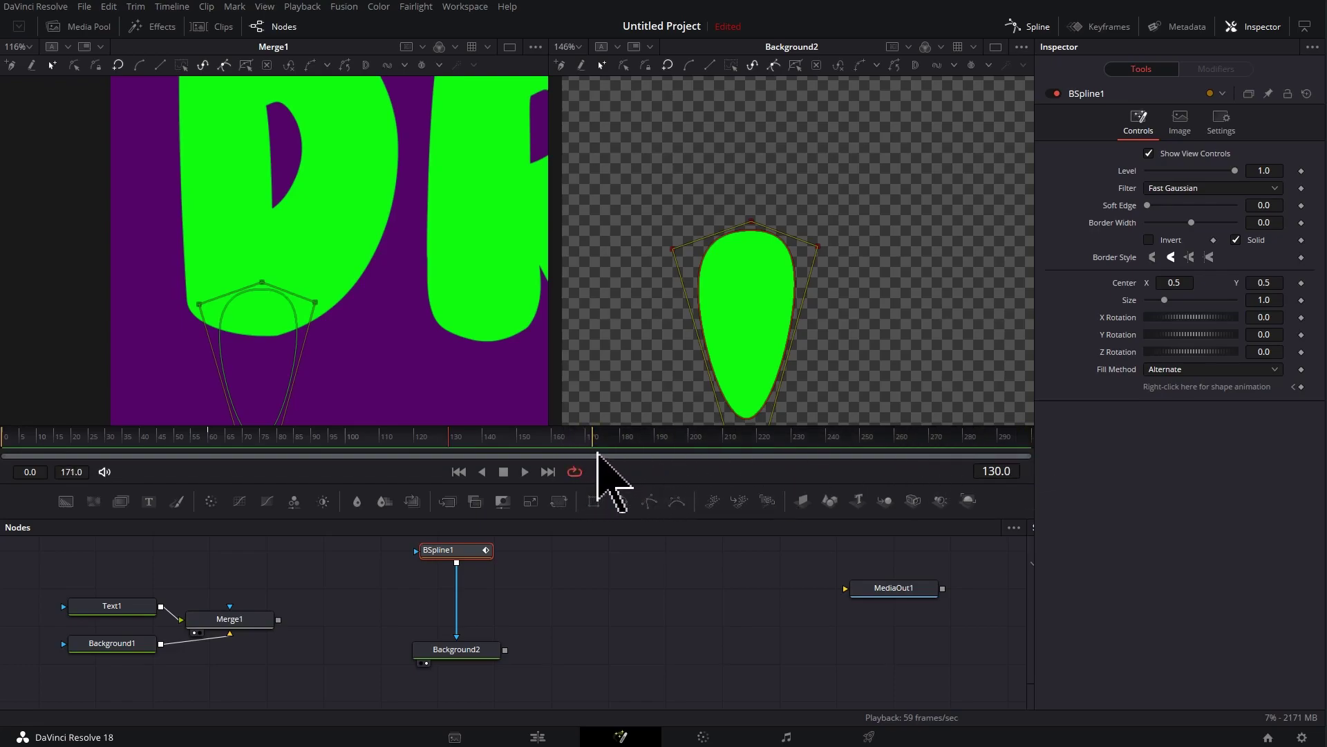
pyautogui.click(459, 472)
pyautogui.click(524, 472)
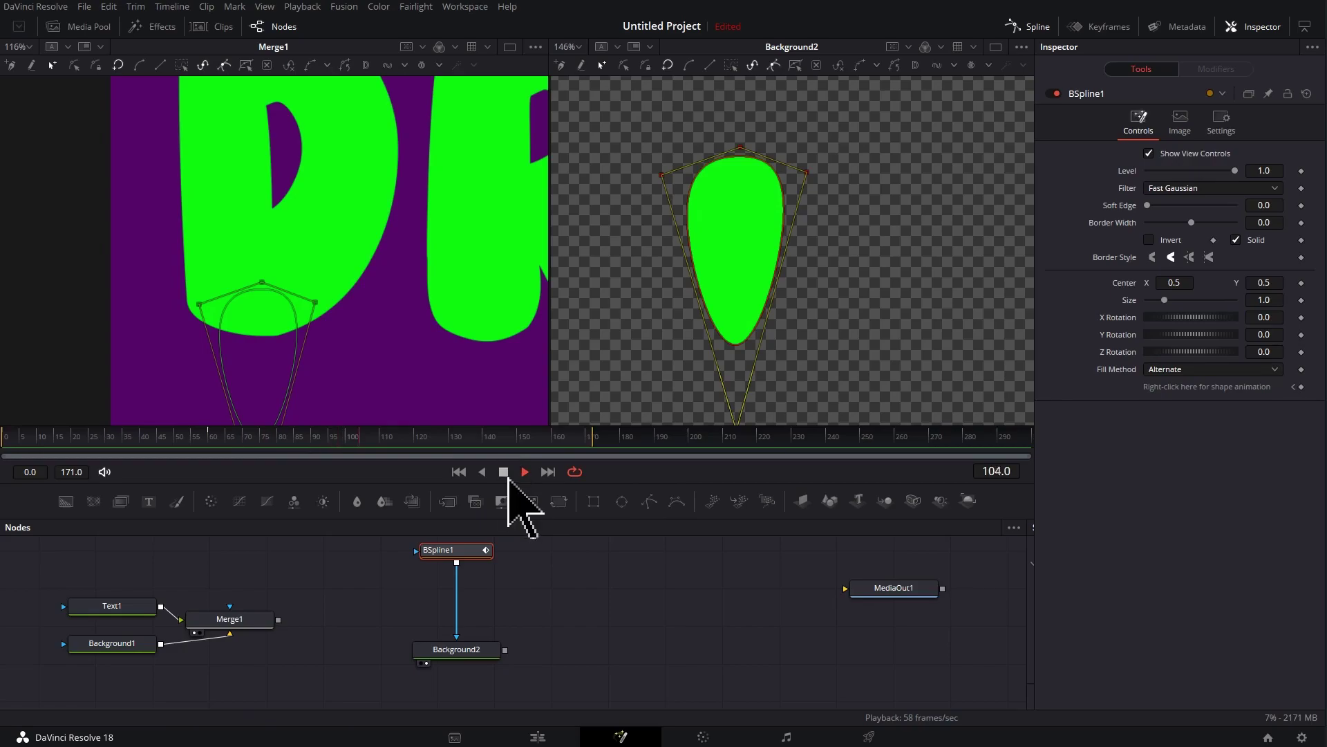
pyautogui.click(503, 471)
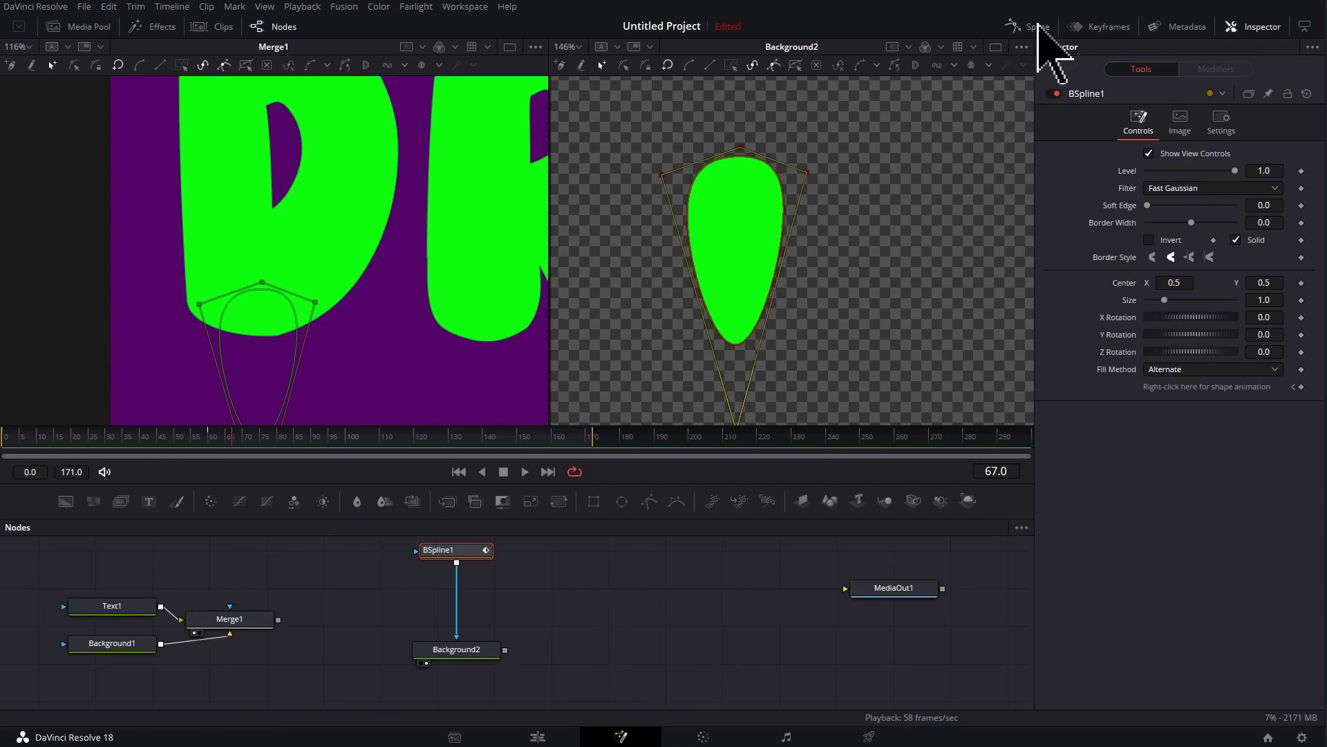
# Open the Spline editor for BSpline1, enlarge it, and fit the whole Polyline animation curve in the graph
pyautogui.click(1030, 29)
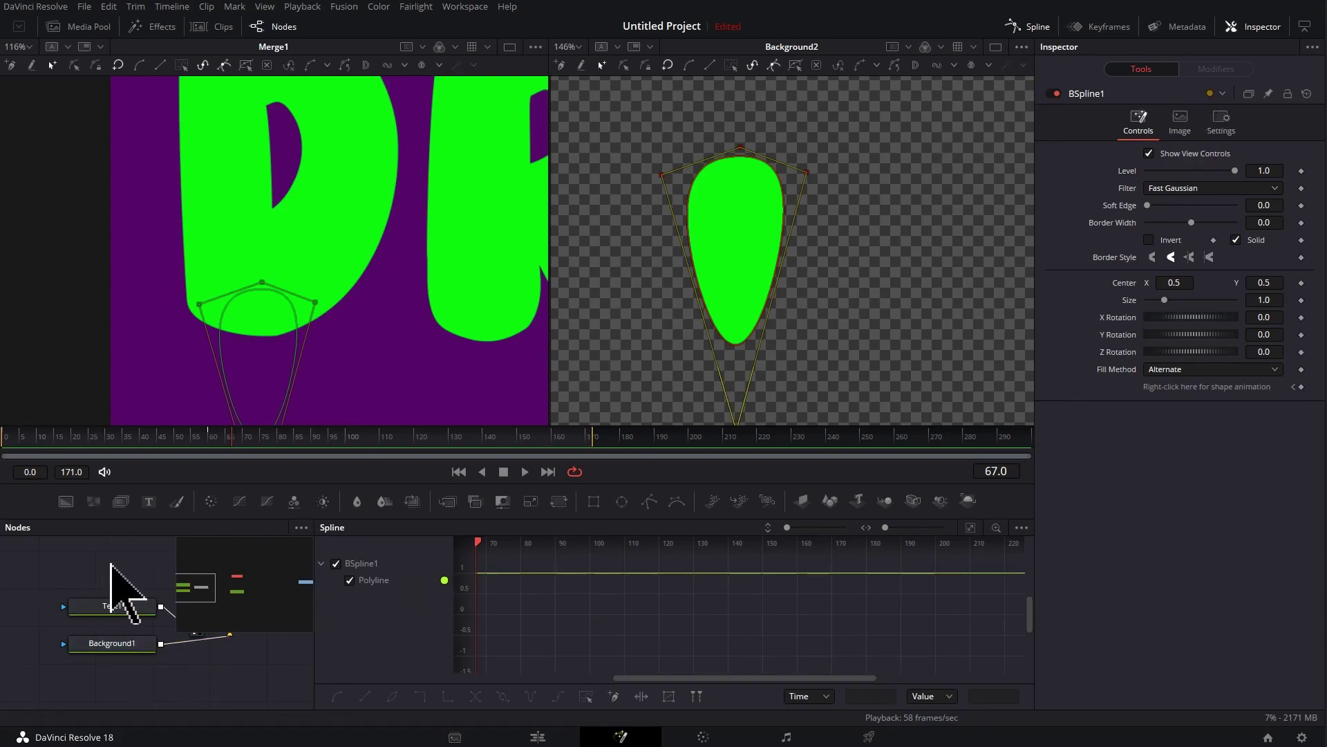
pyautogui.press('F4')
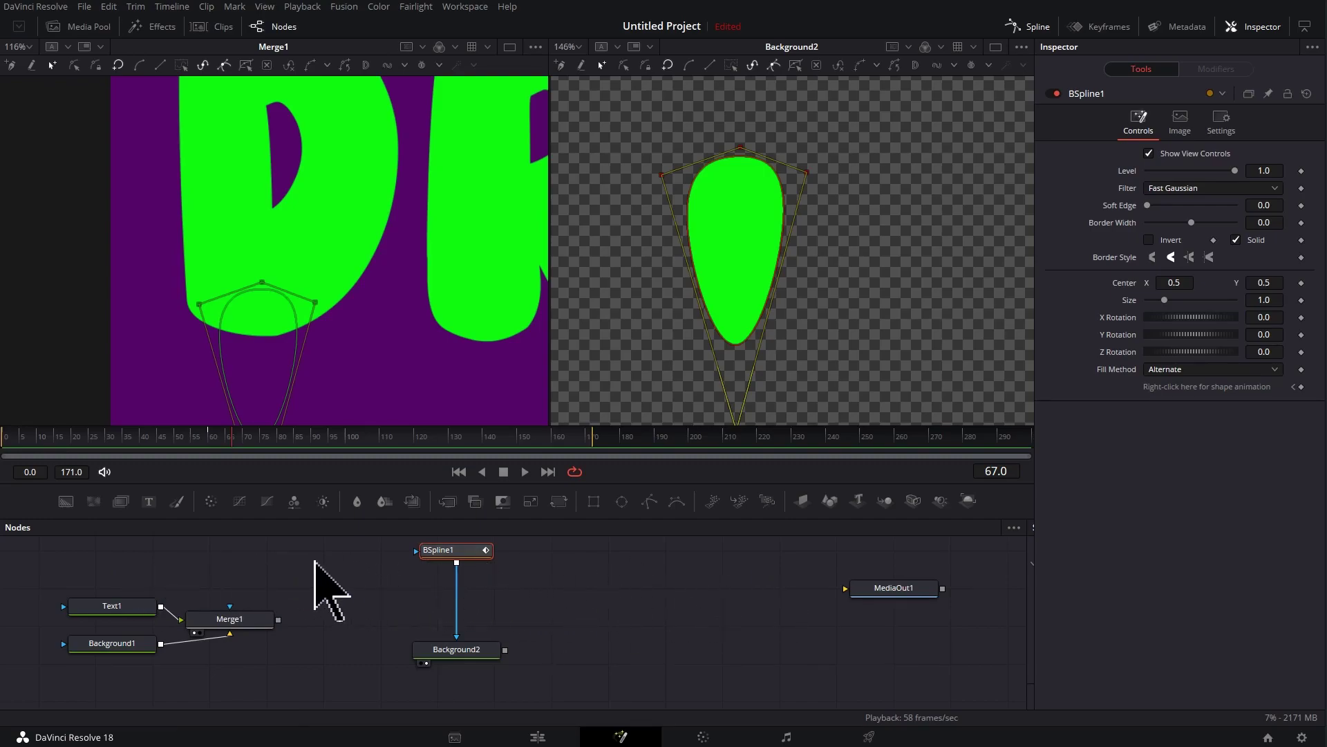
pyautogui.hotkey('shift', '8')
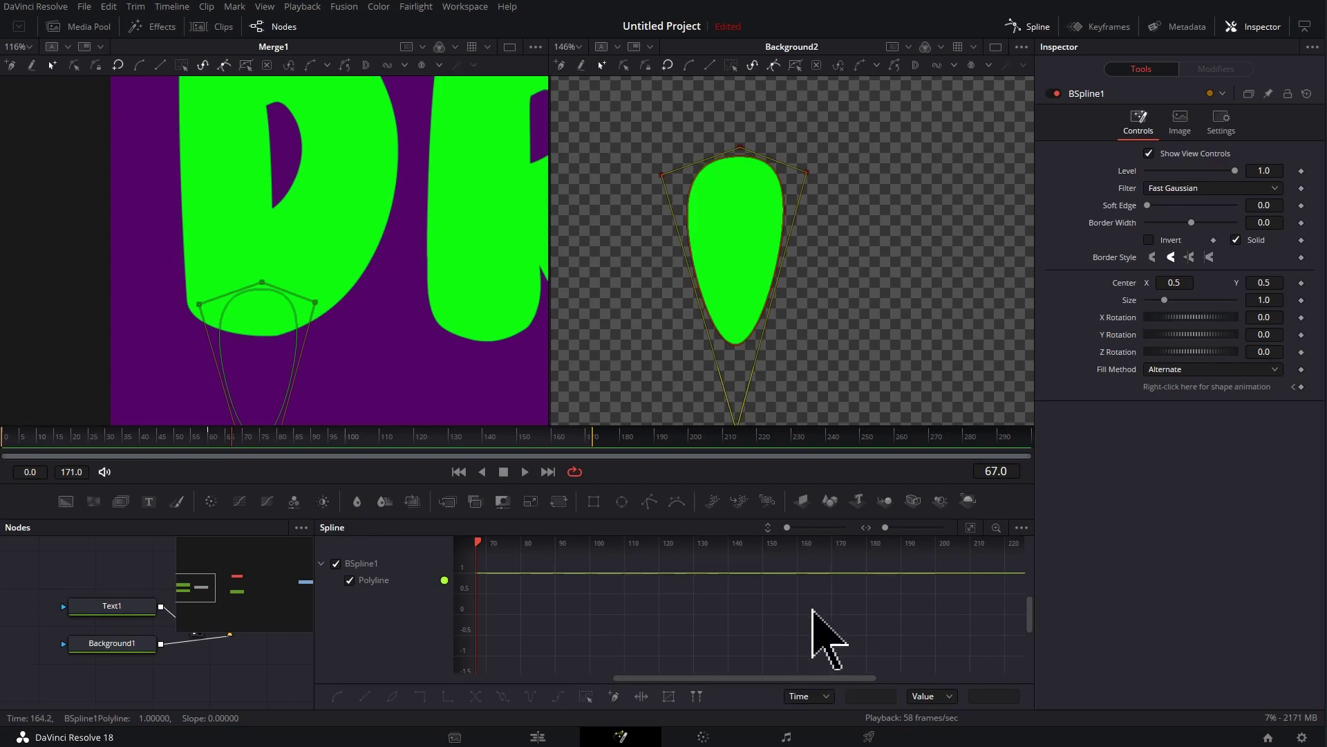
pyautogui.hotkey('shift', '4')
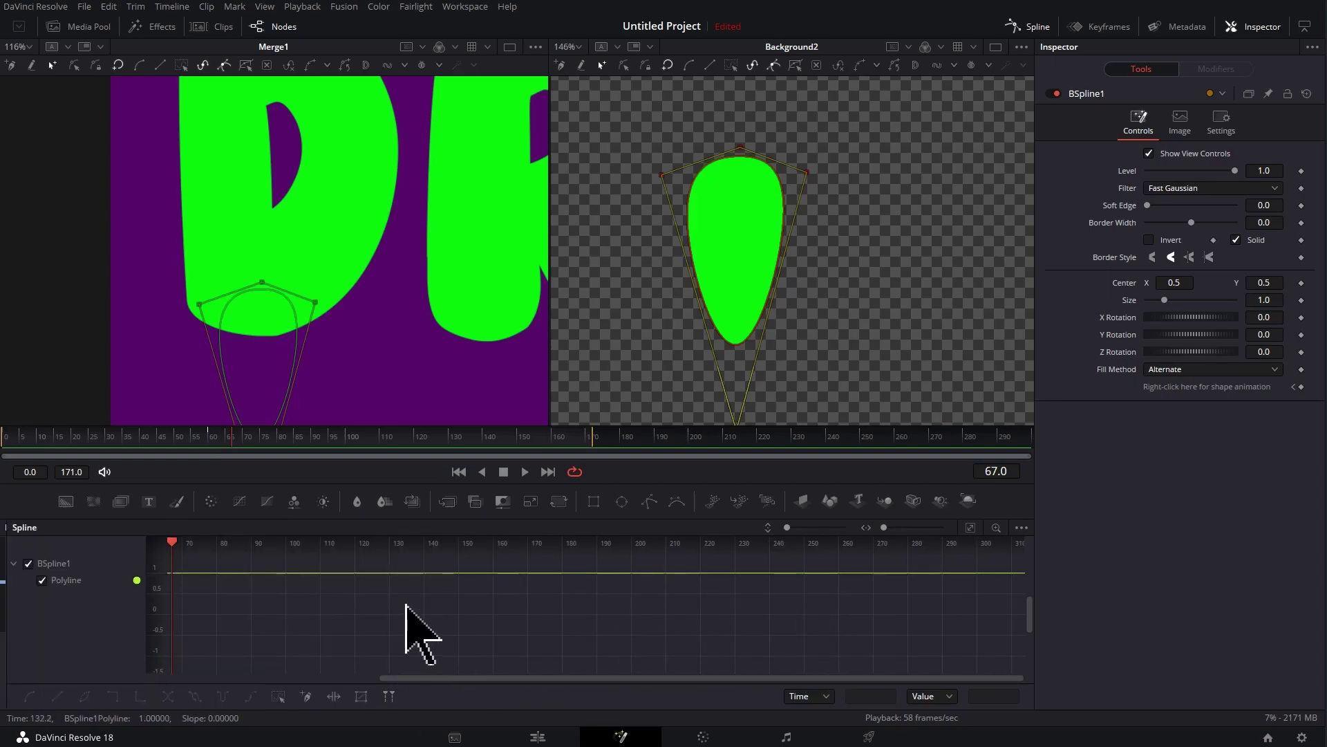
pyautogui.moveTo(764, 424); pyautogui.dragTo(763, 340)
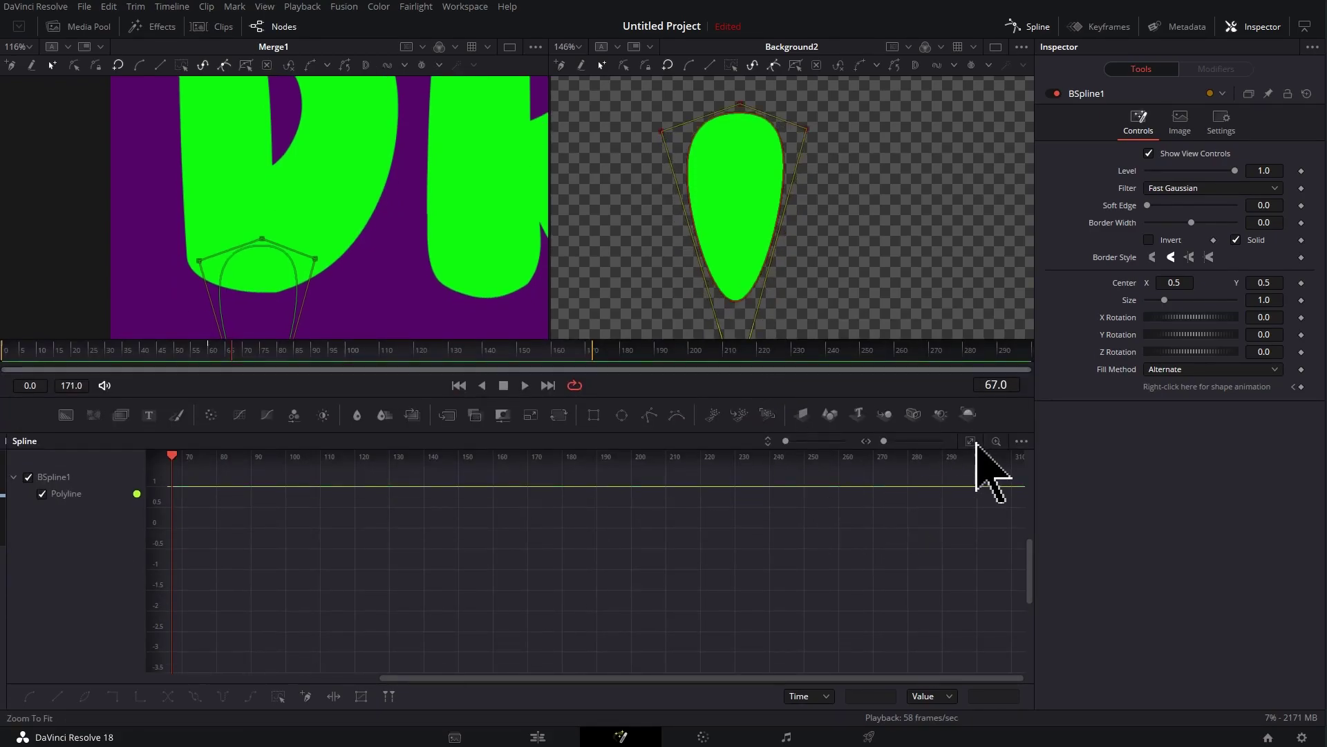
pyautogui.click(971, 441)
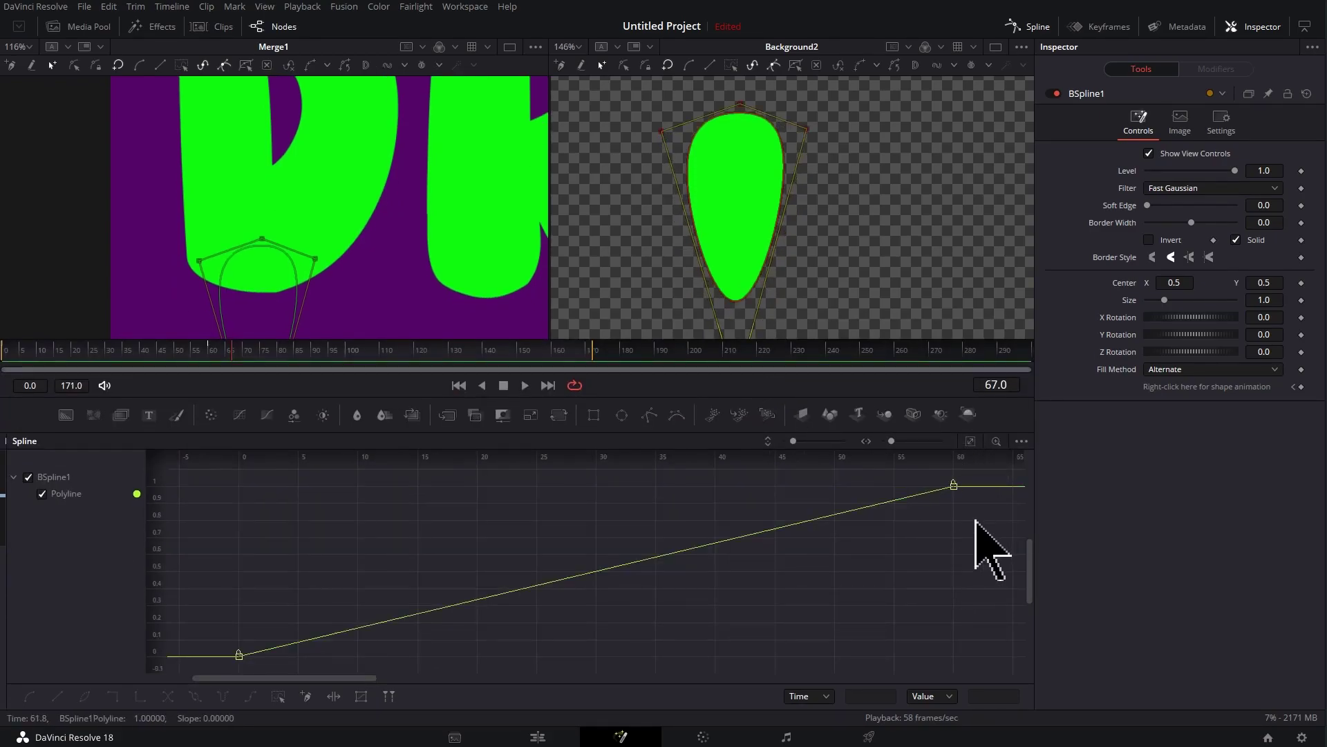
# Smooth both Polyline keyframes, extend the frame 60 ease handle back to about frame 11, and play back from the start
pyautogui.moveTo(985, 474); pyautogui.dragTo(227, 670)
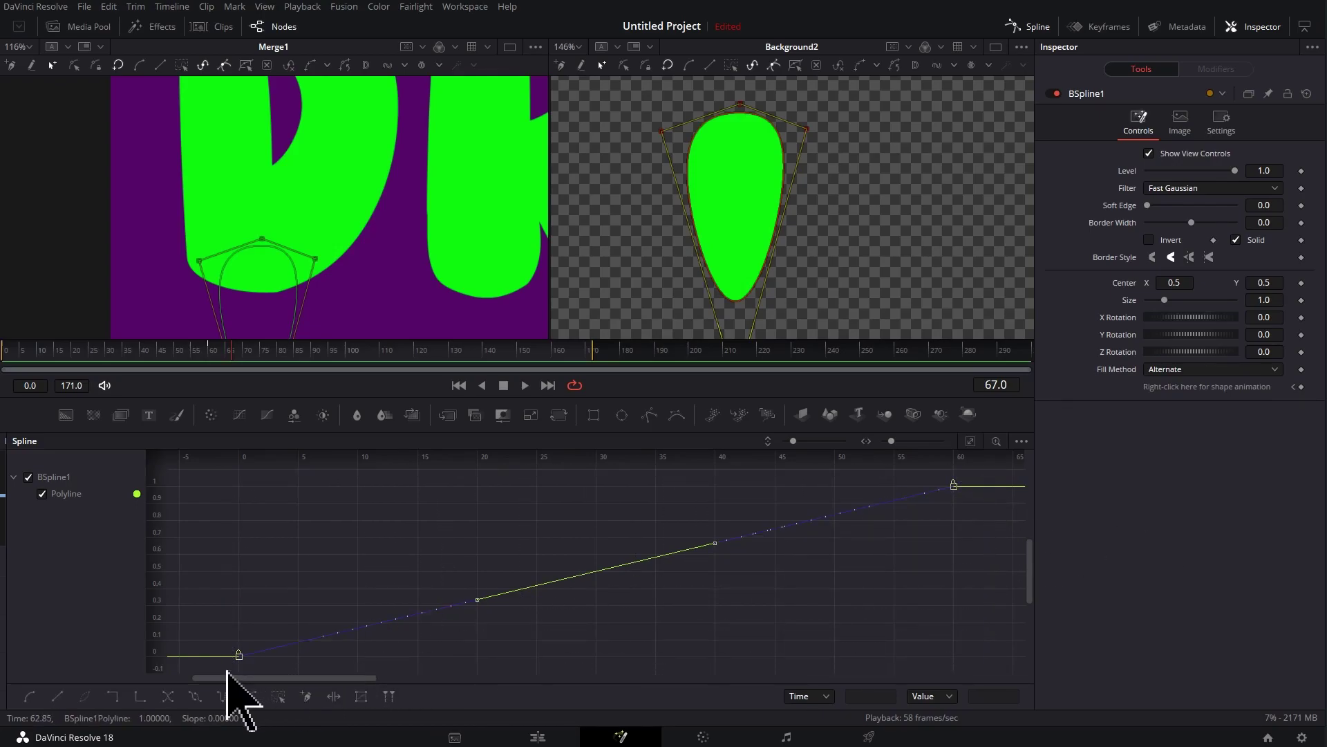
pyautogui.hotkey('shift', 's')
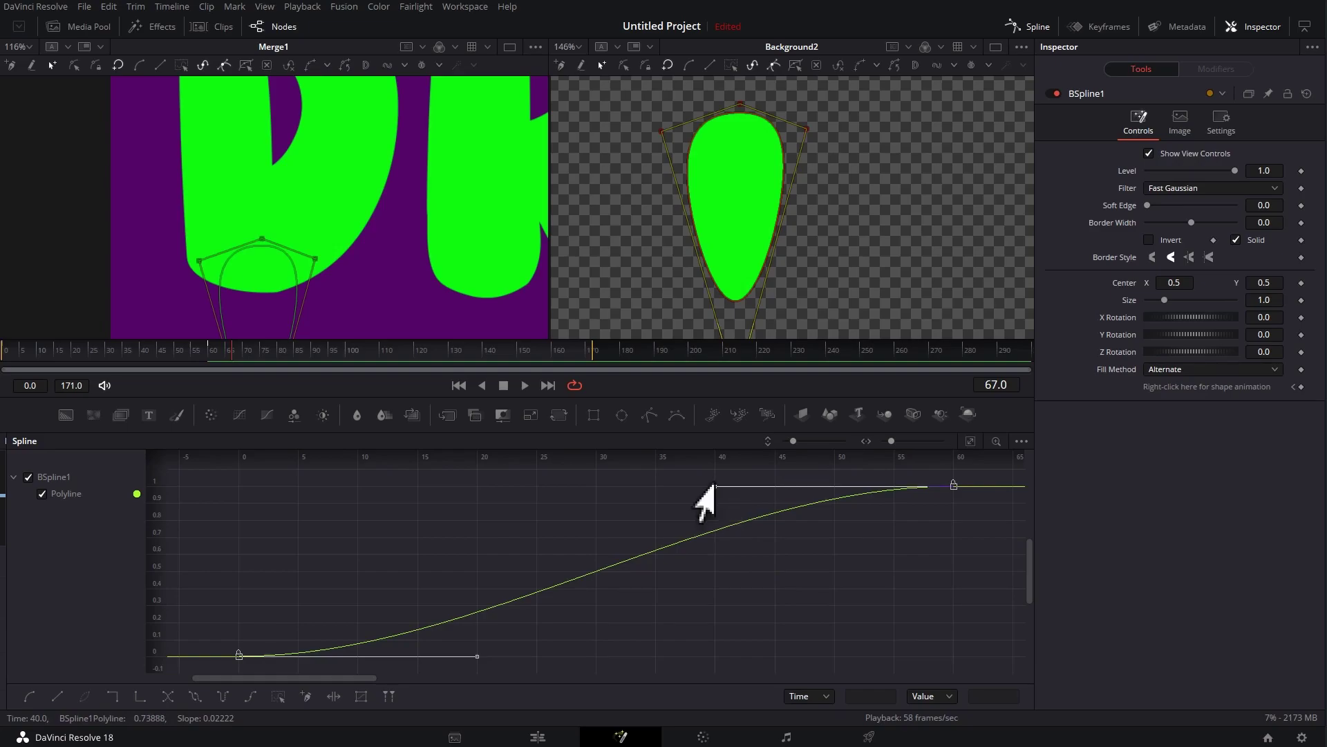
pyautogui.moveTo(712, 488); pyautogui.dragTo(372, 487)
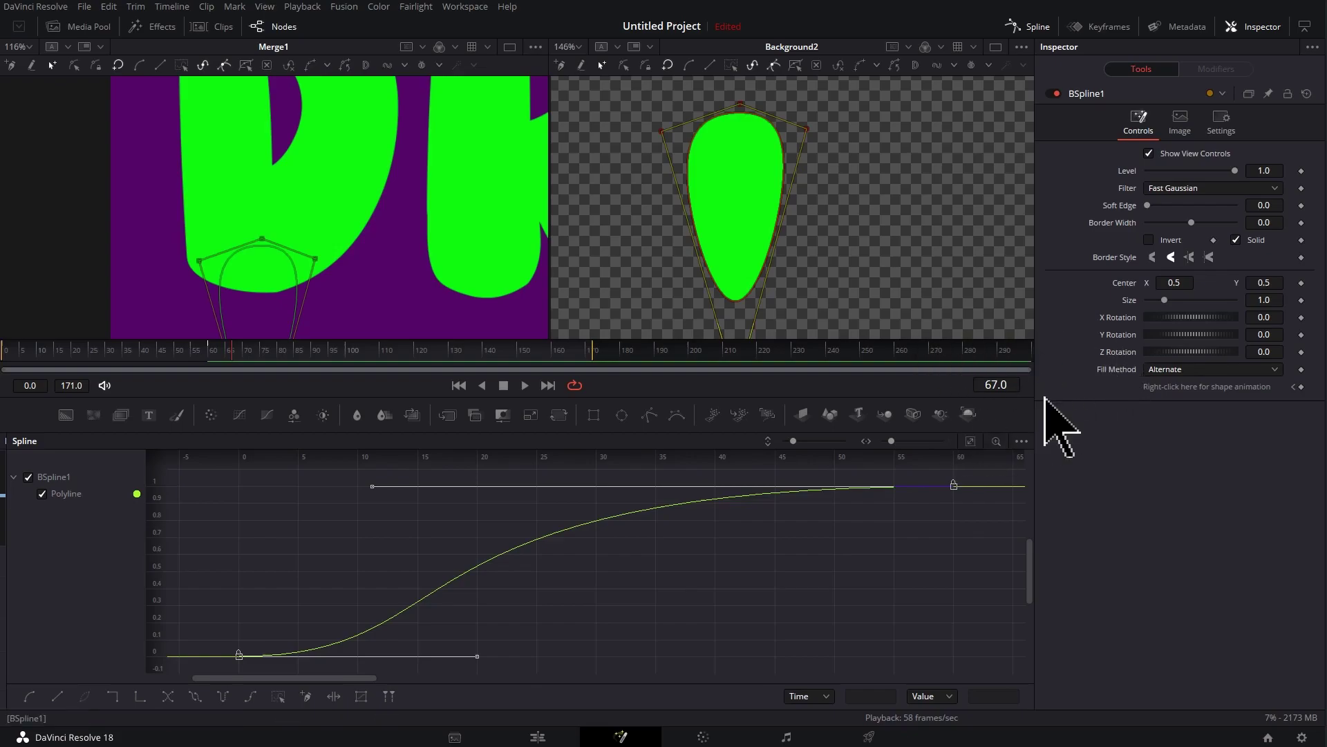
pyautogui.click(454, 386)
pyautogui.press('space')
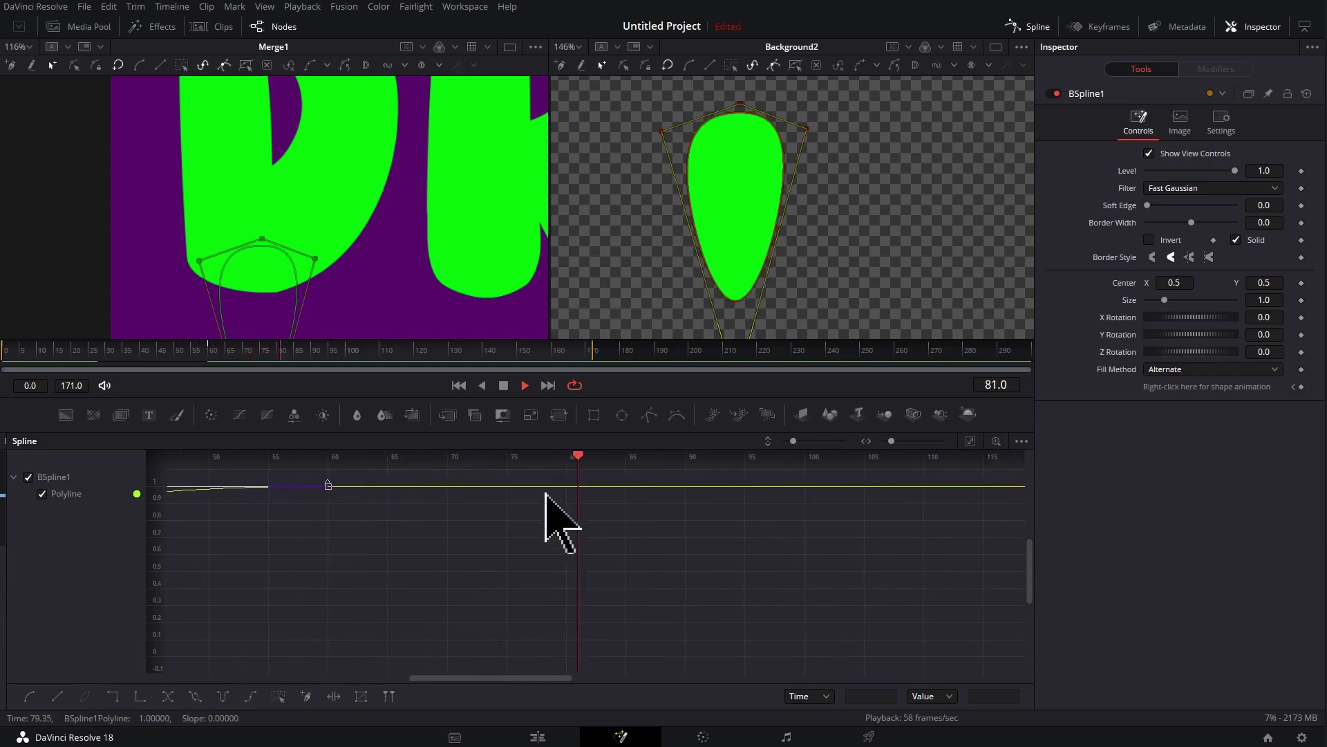
pyautogui.click(503, 385)
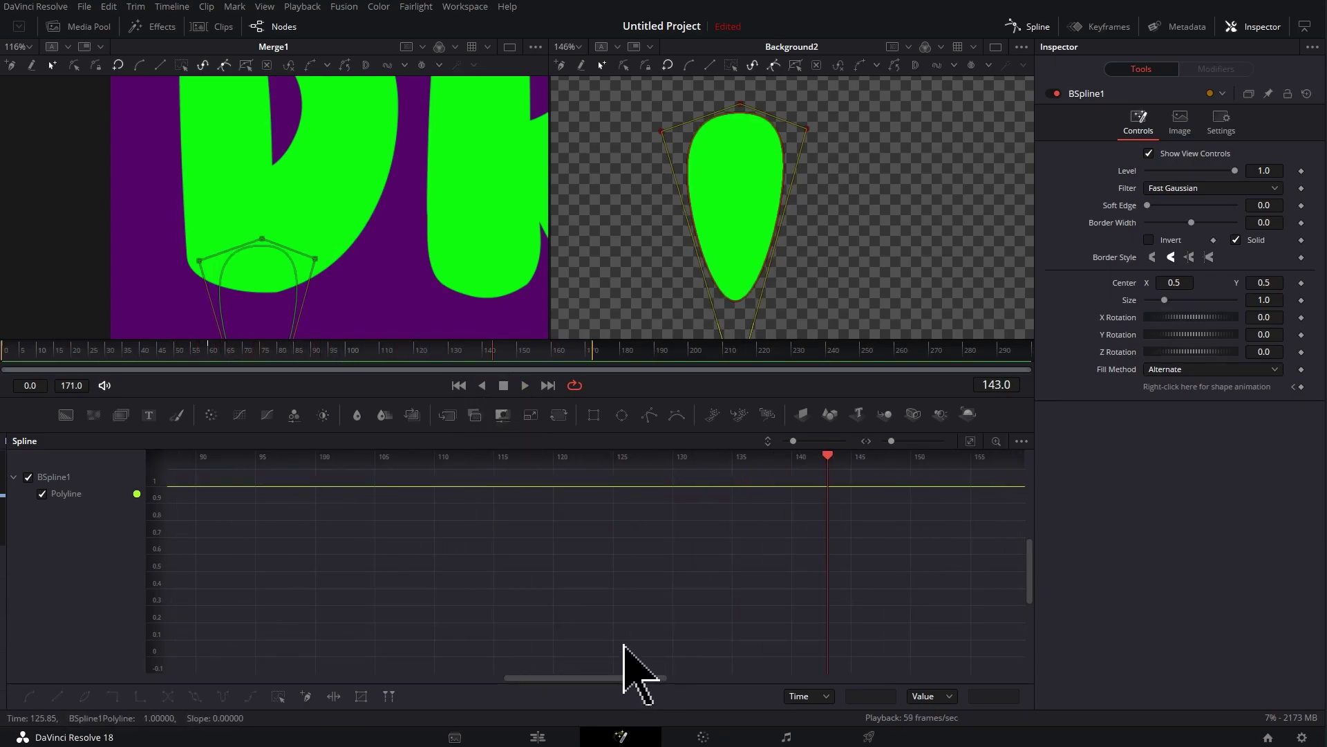
# Set the spline graph's scale mode to Manual, refit the curve, and play back the eased drip
pyautogui.rightClick(624, 645)
pyautogui.moveTo(686, 116)
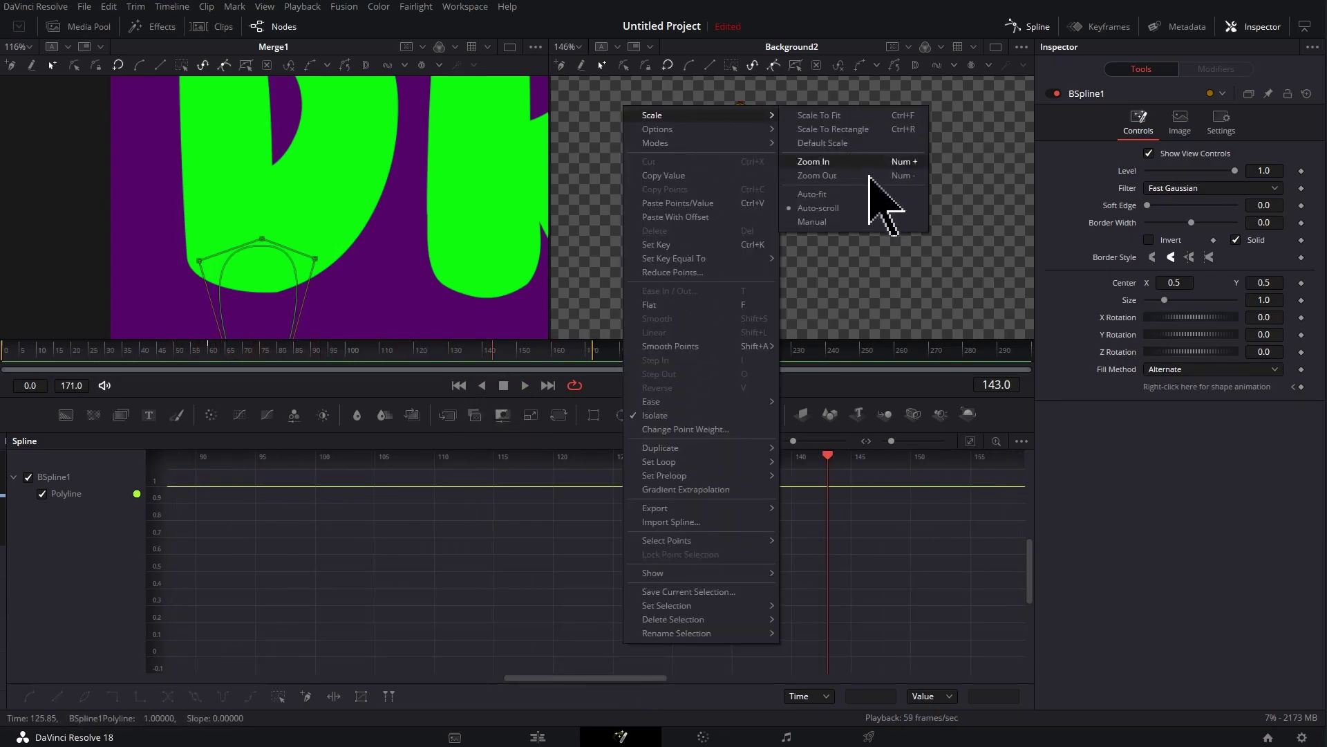
pyautogui.click(857, 221)
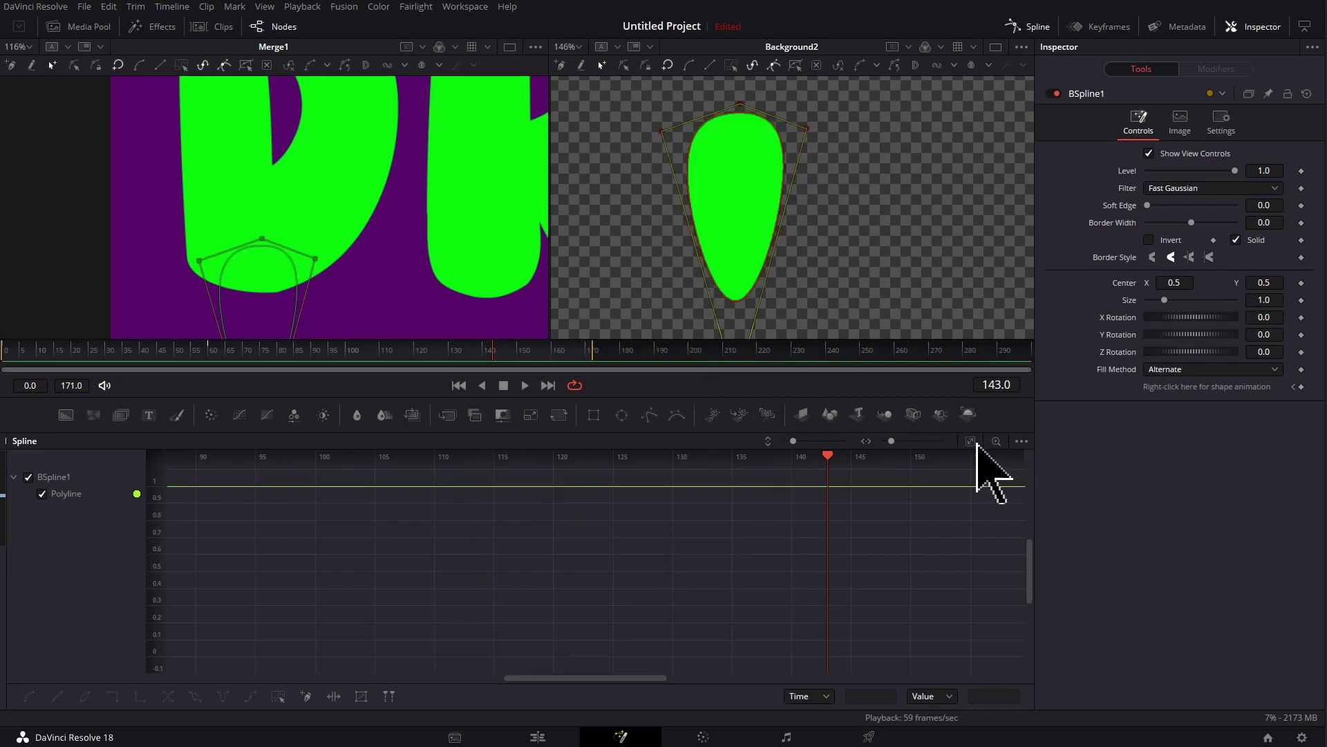
pyautogui.click(972, 441)
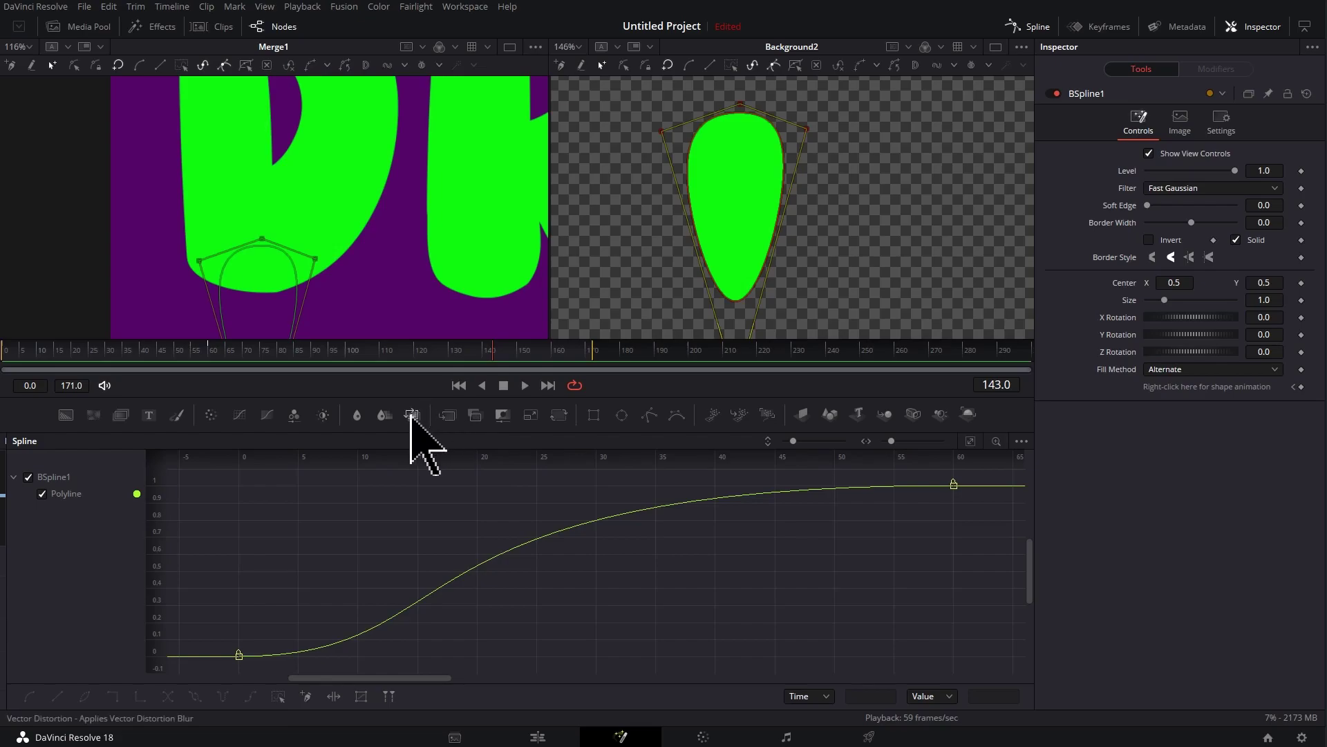
pyautogui.click(524, 385)
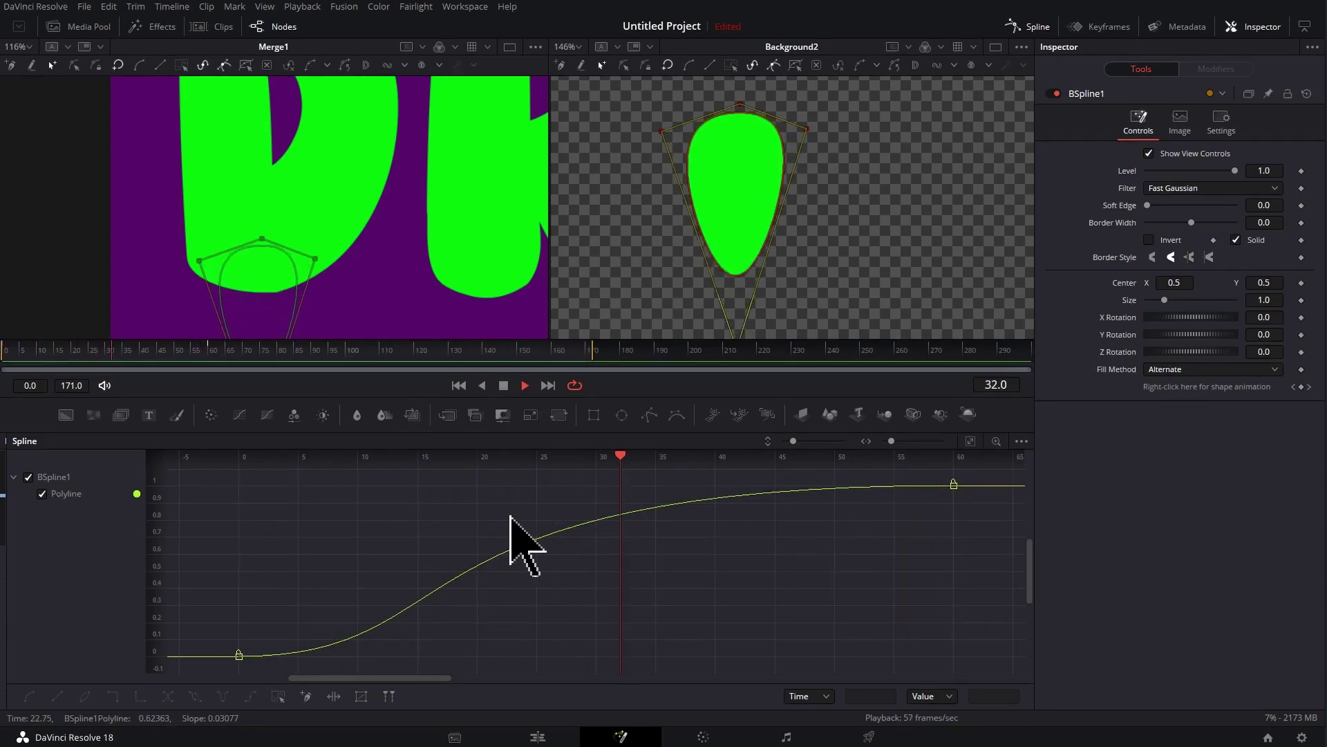
pyautogui.press('space')
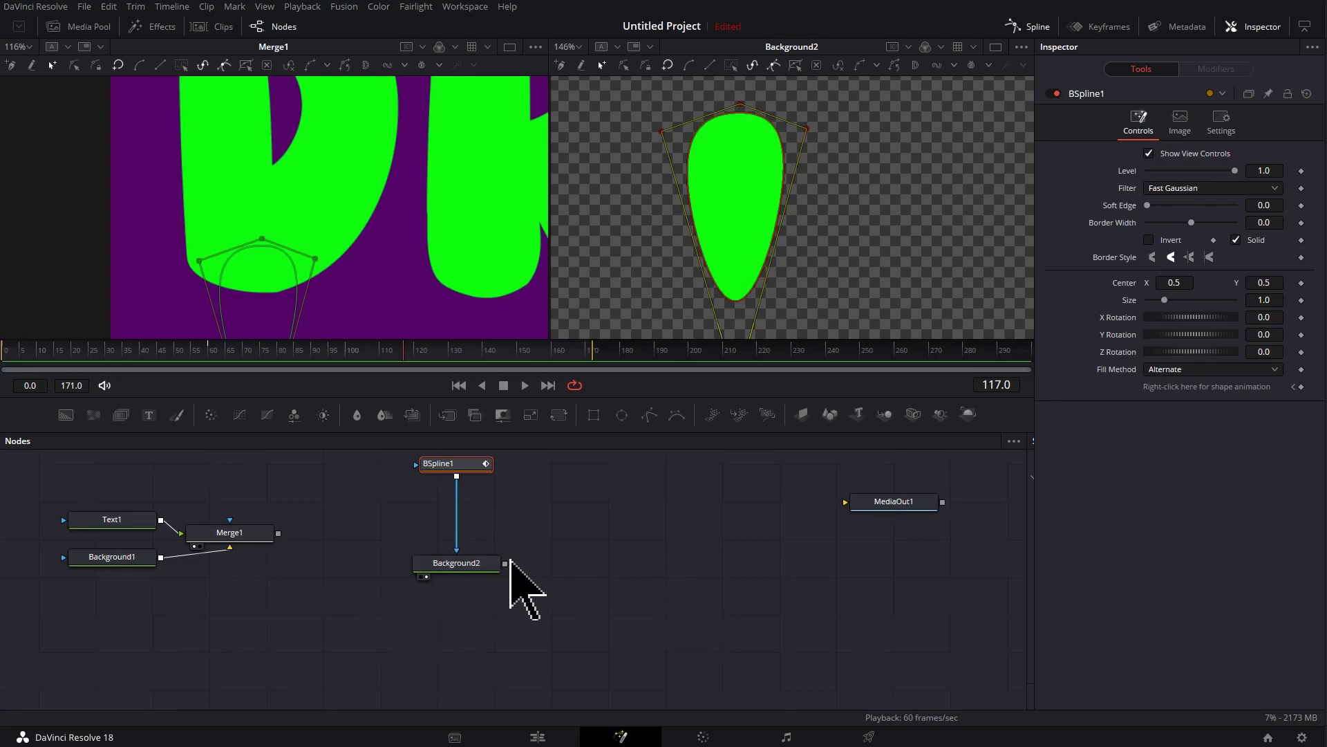
# Combine the outputs of Merge1 and Background2 in a new Merge node
pyautogui.click(253, 536)
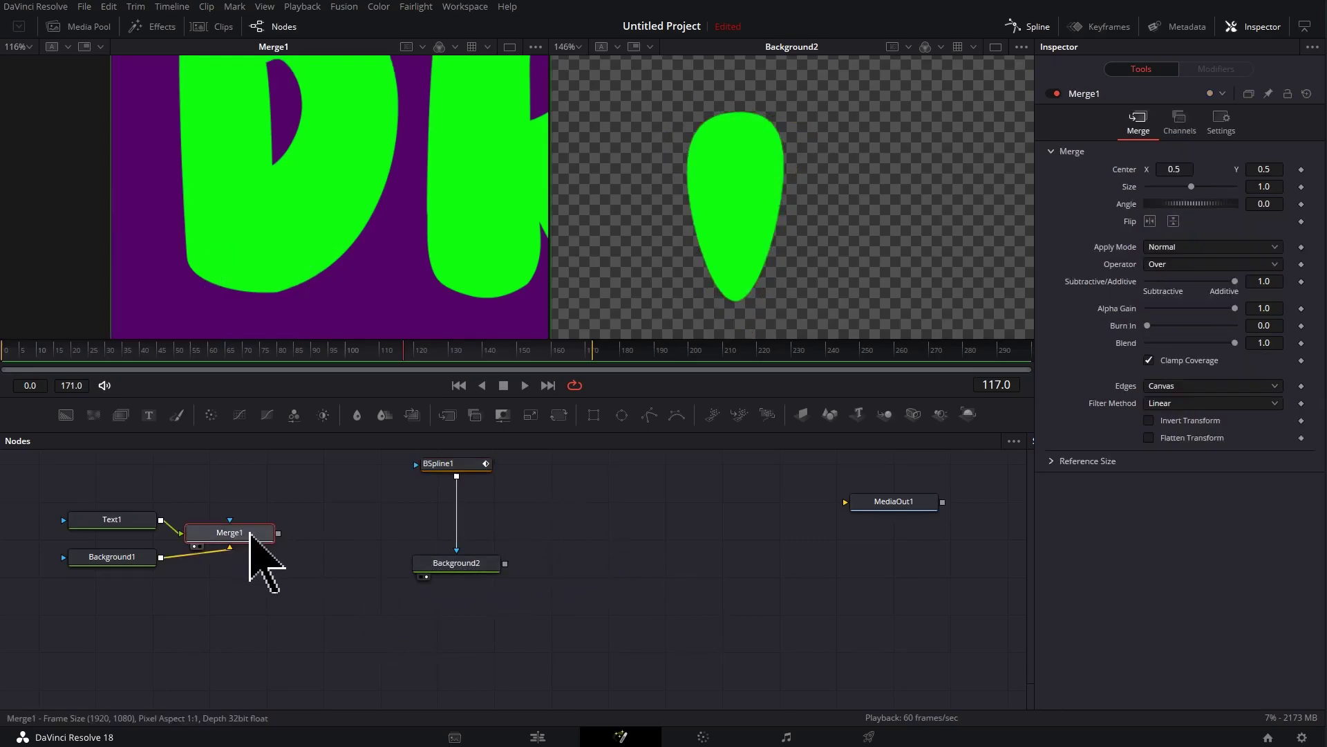
pyautogui.click(448, 563)
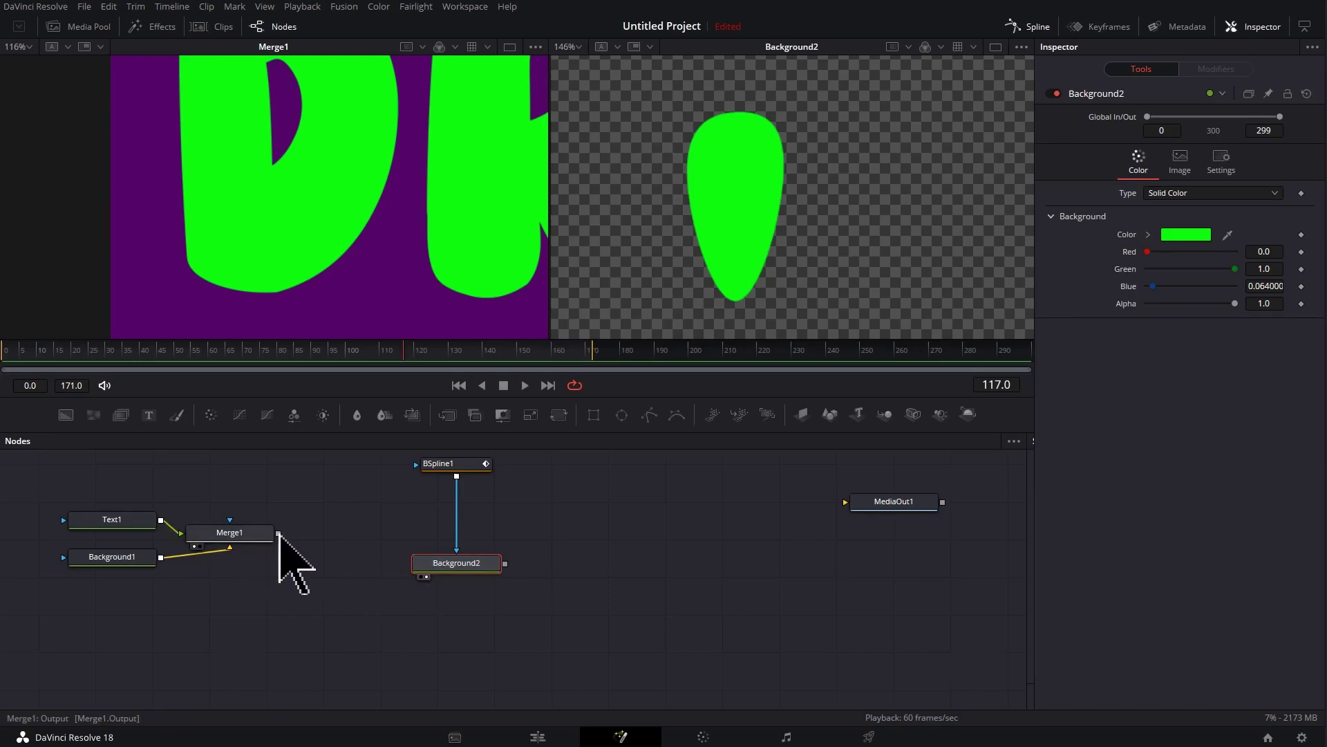
pyautogui.moveTo(278, 533); pyautogui.dragTo(505, 563)
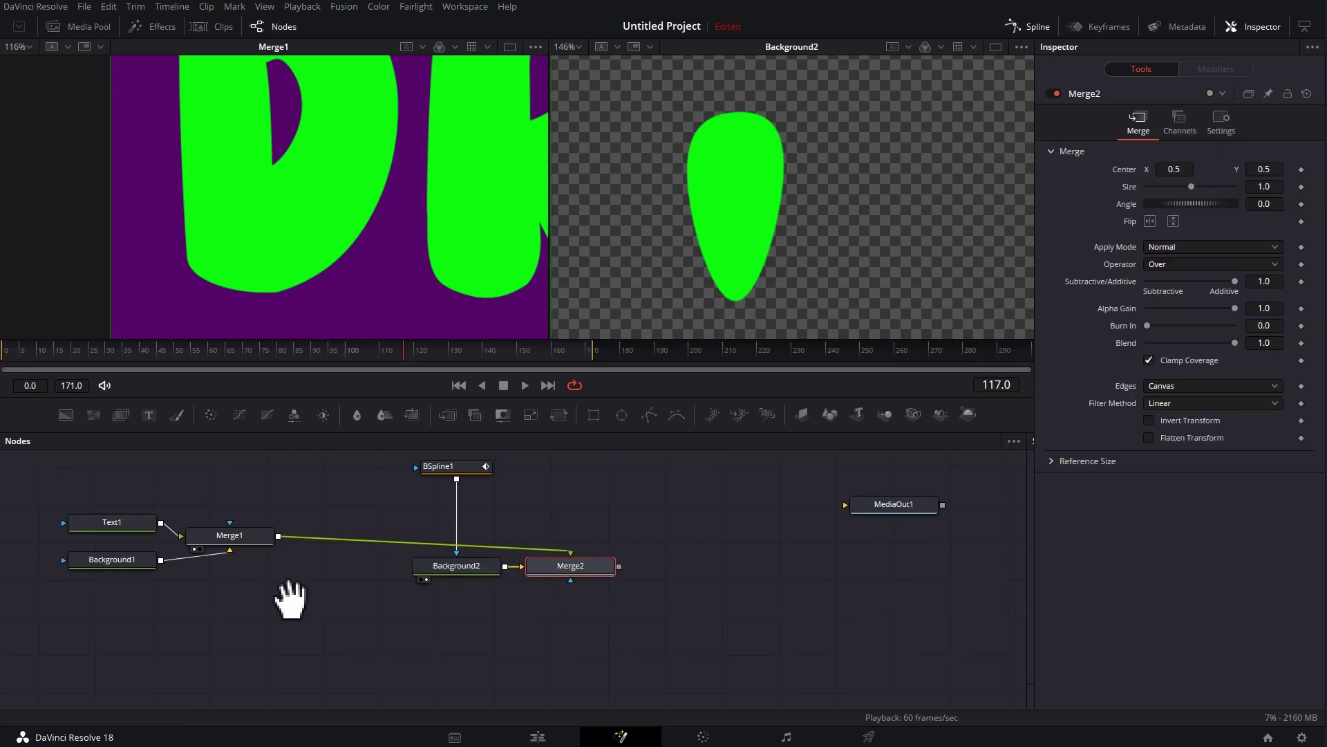
# Rearrange the node graph with BSpline1 and Background2 stacked above Merge2, and the Merge1 group feeding it from the lower left
pyautogui.moveTo(291, 601); pyautogui.dragTo(311, 667)
pyautogui.moveTo(470, 636); pyautogui.dragTo(458, 584)
pyautogui.moveTo(465, 531); pyautogui.dragTo(447, 516)
pyautogui.moveTo(367, 486); pyautogui.dragTo(629, 638)
pyautogui.moveTo(589, 627); pyautogui.dragTo(507, 595)
pyautogui.moveTo(138, 489); pyautogui.dragTo(363, 577)
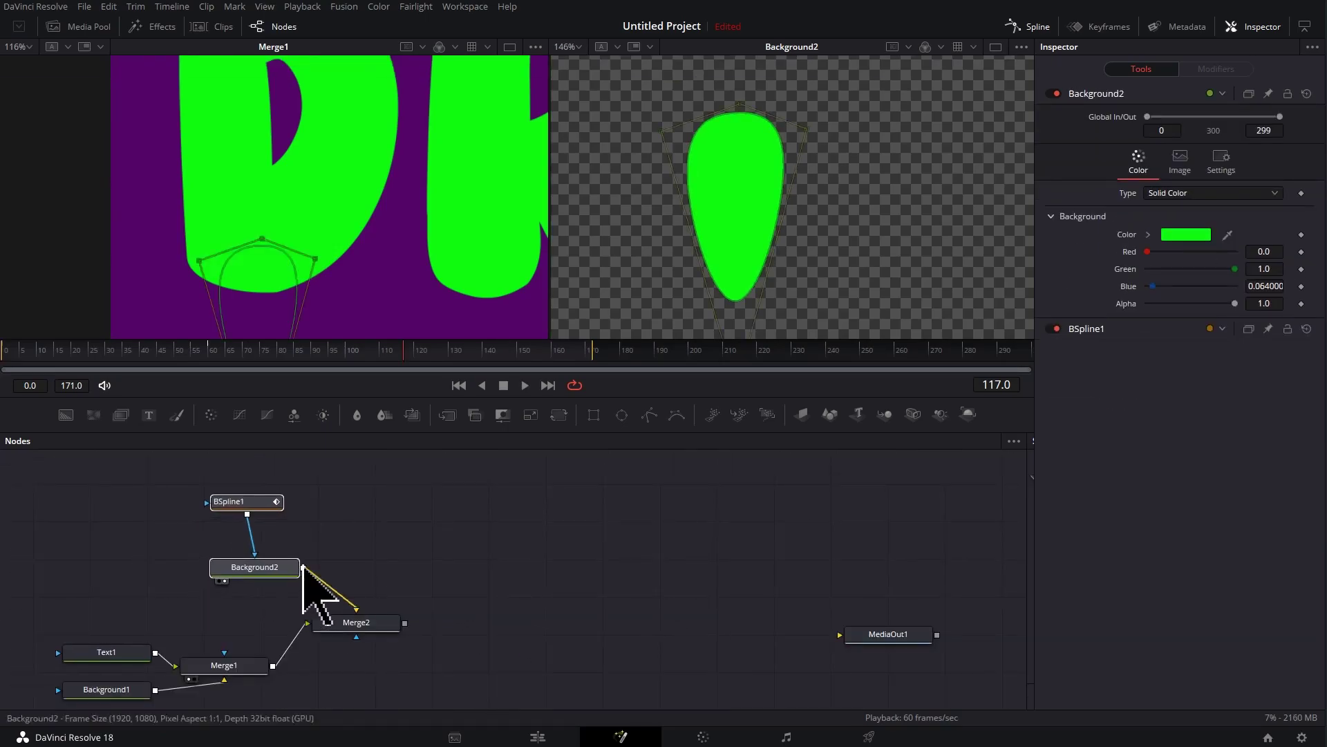
pyautogui.click(362, 512)
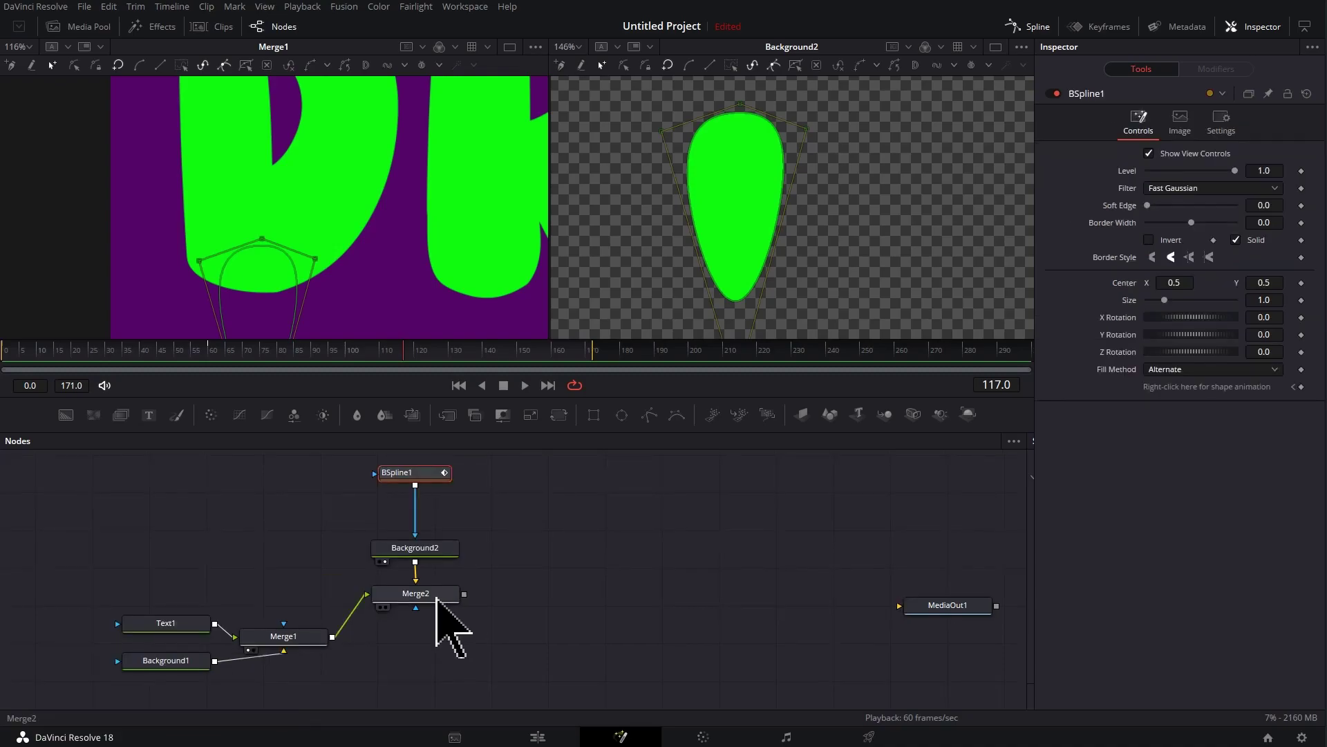
# Show Merge2 in the second viewer, swap its foreground and background inputs so the drip overlays the lettering, and play it back
pyautogui.click(436, 596)
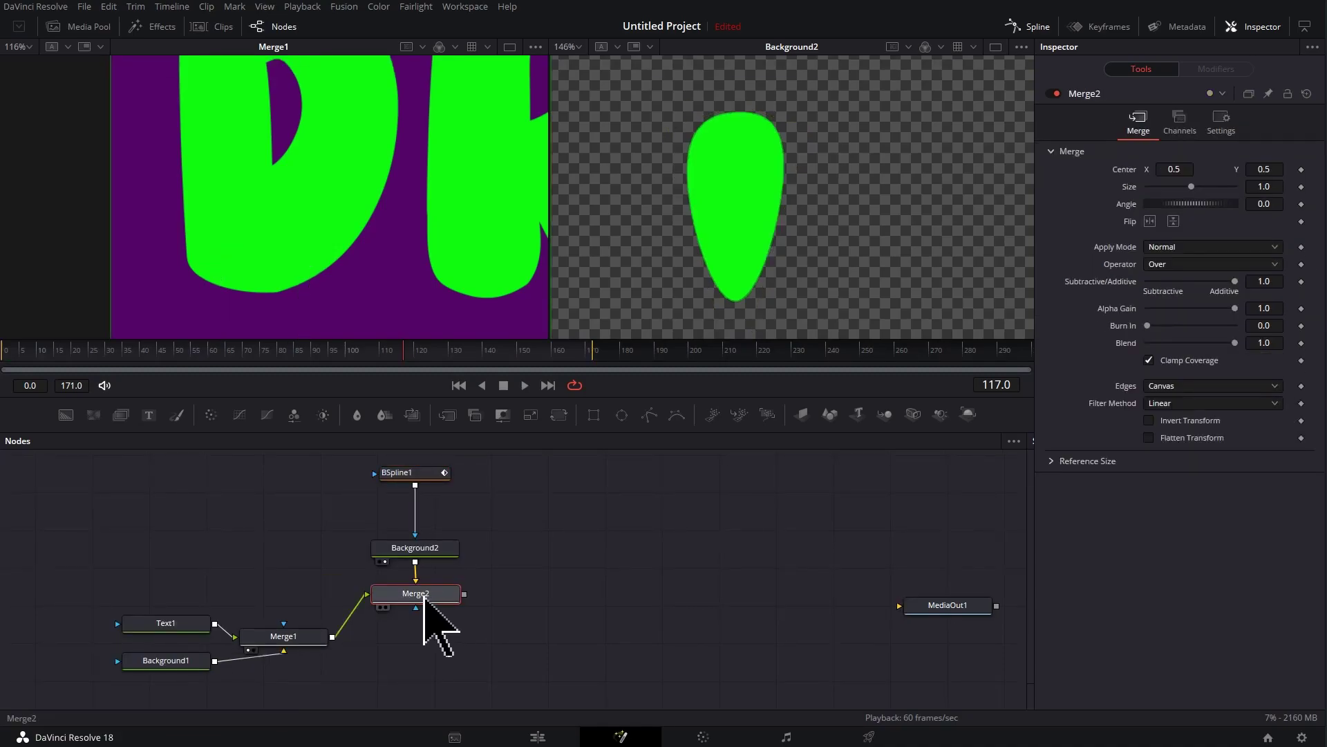
pyautogui.press('2')
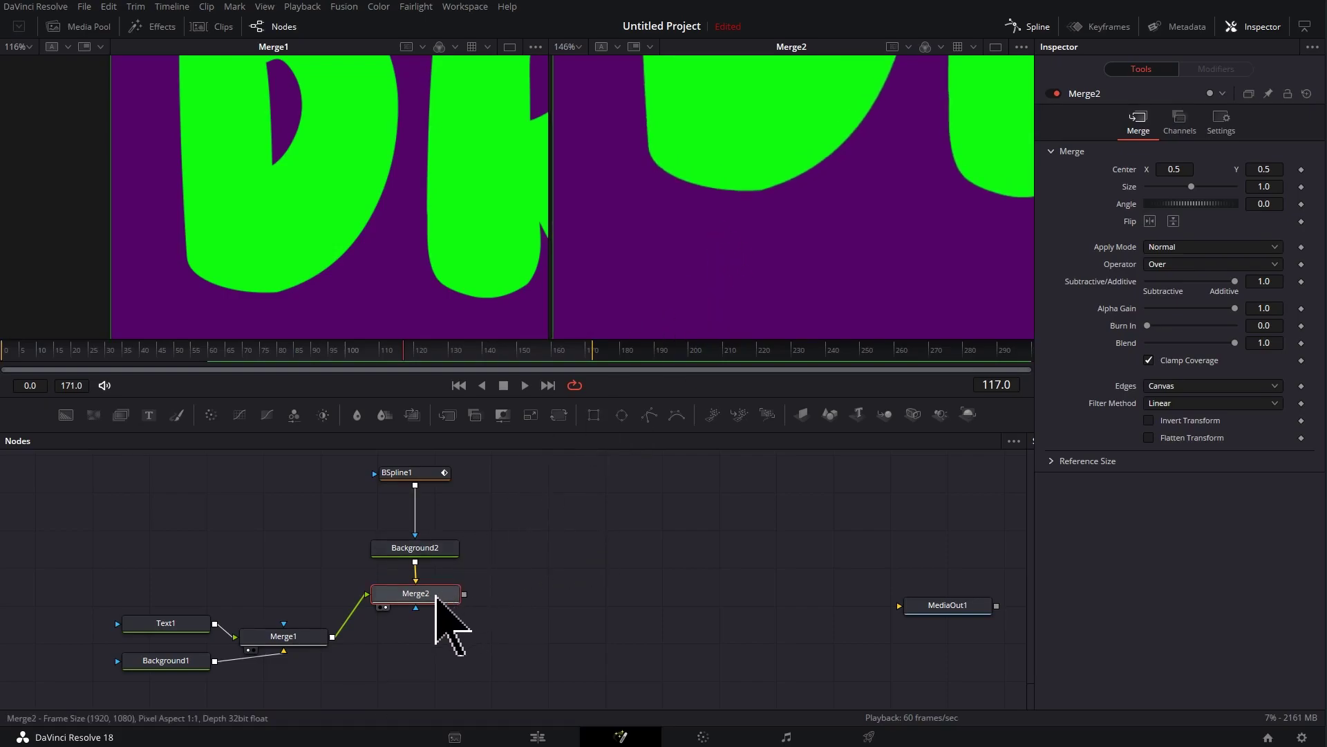
pyautogui.moveTo(321, 465); pyautogui.dragTo(463, 574)
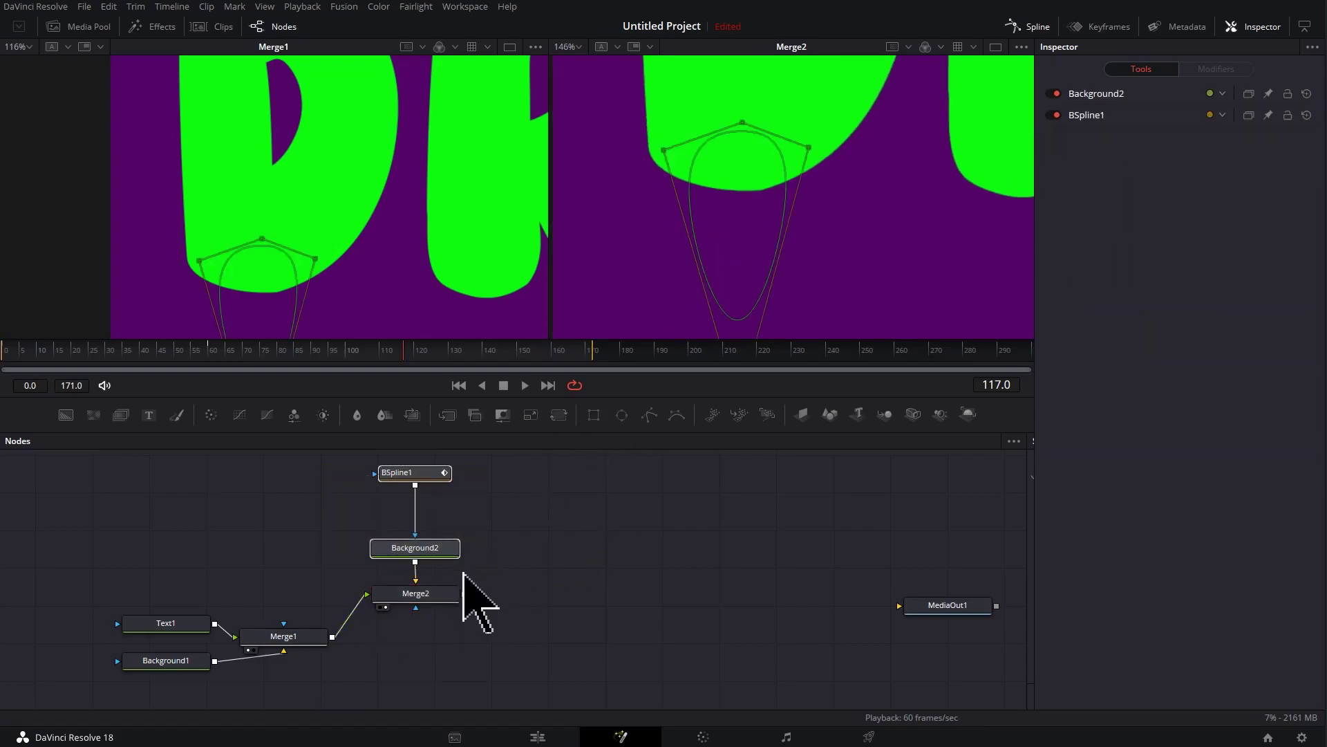
pyautogui.click(430, 598)
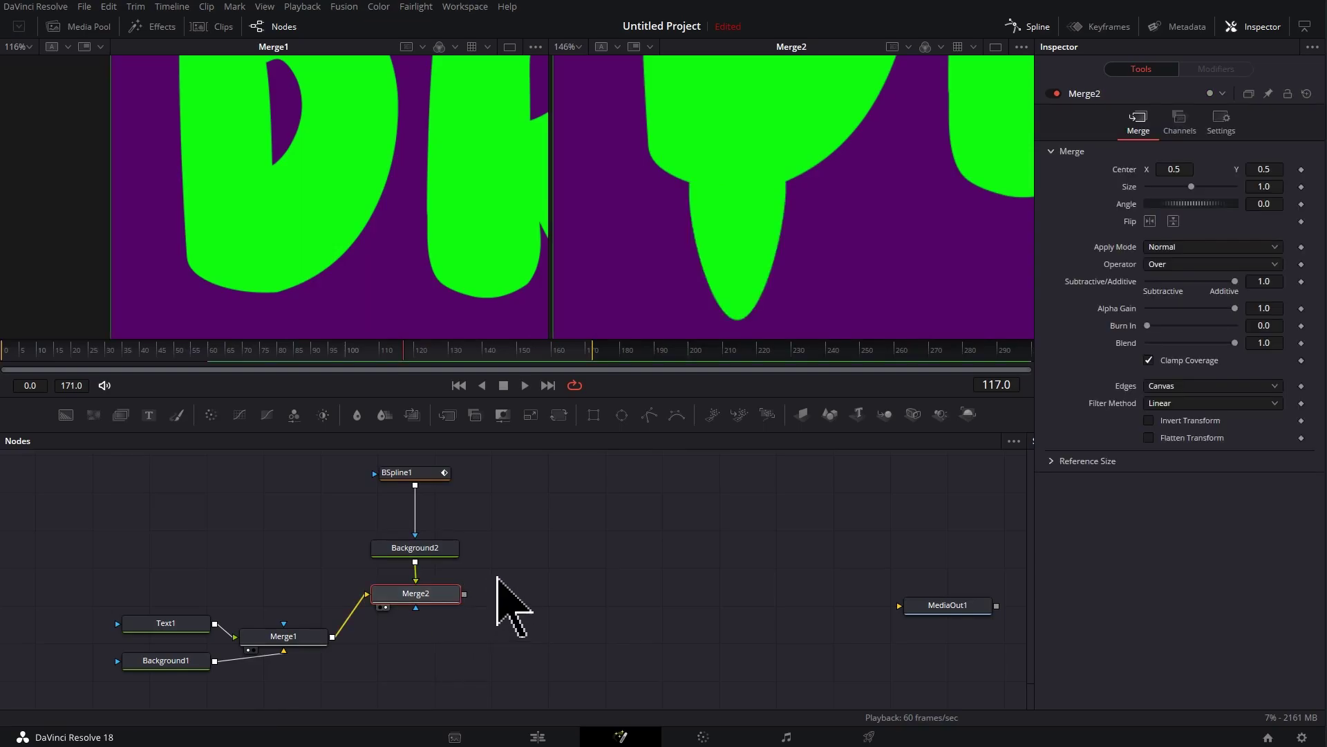
pyautogui.click(458, 385)
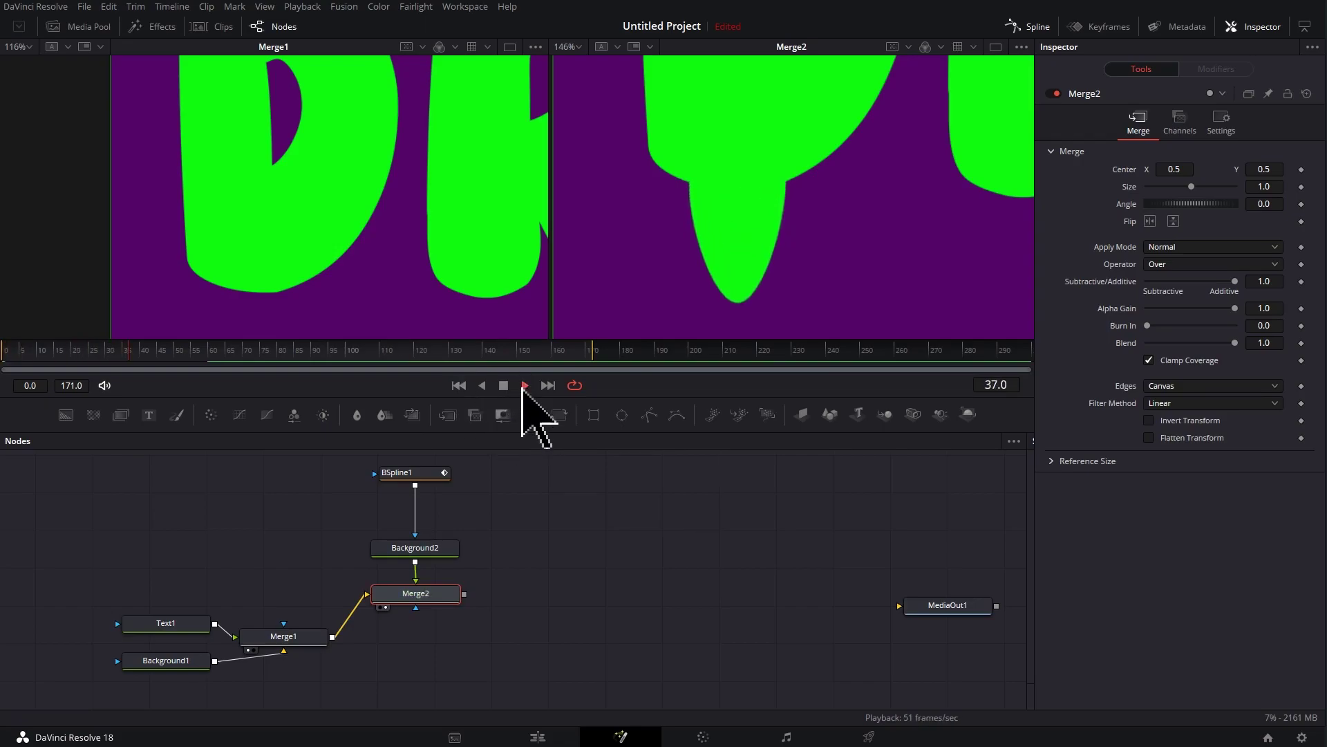
pyautogui.click(526, 385)
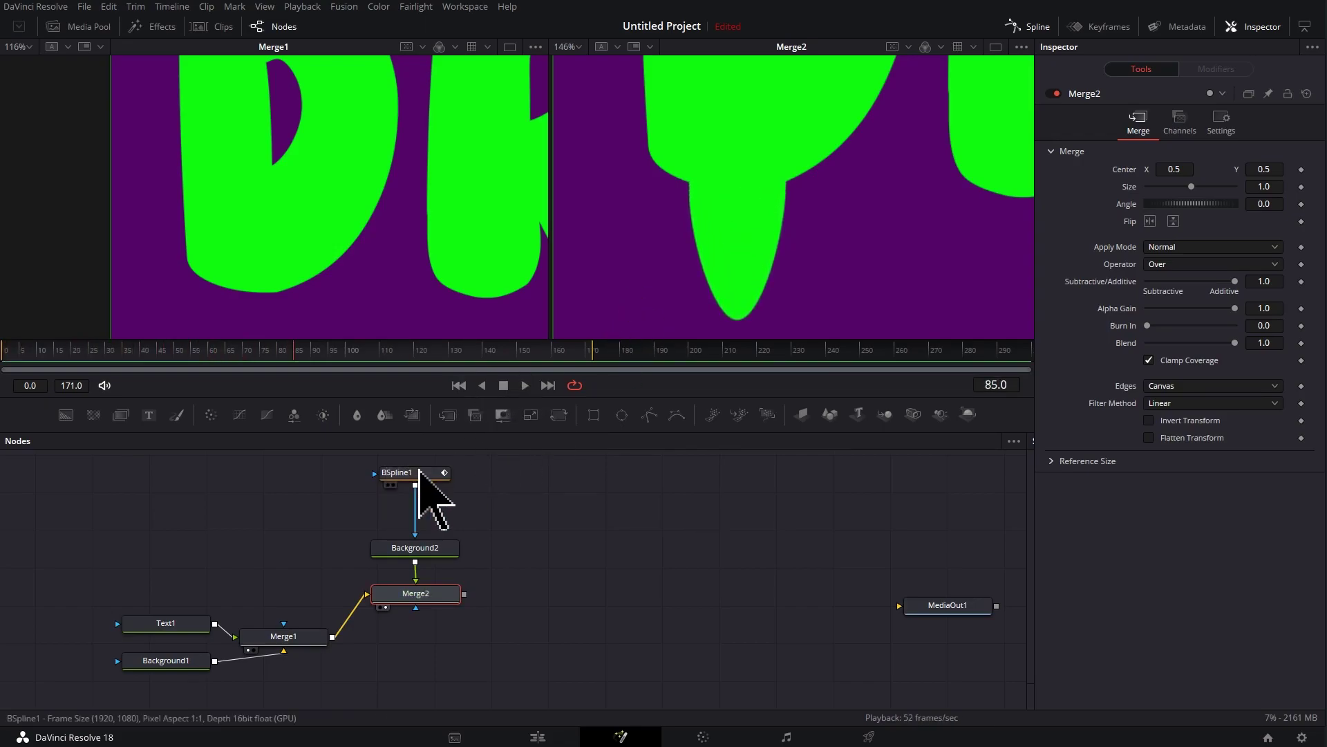
# Select BSpline1 at frame 60, enlarge the viewer area, and show only the Merge2 viewer
pyautogui.moveTo(416, 477)
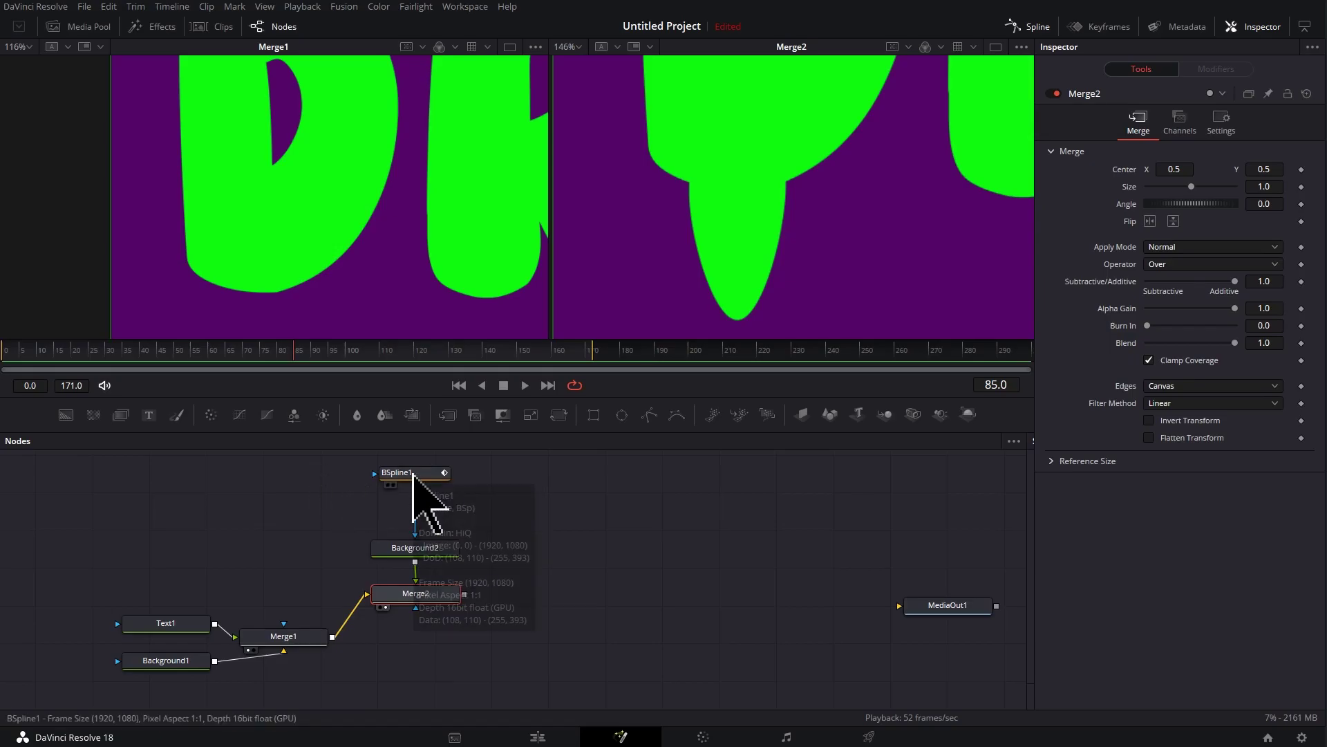
pyautogui.click(418, 474)
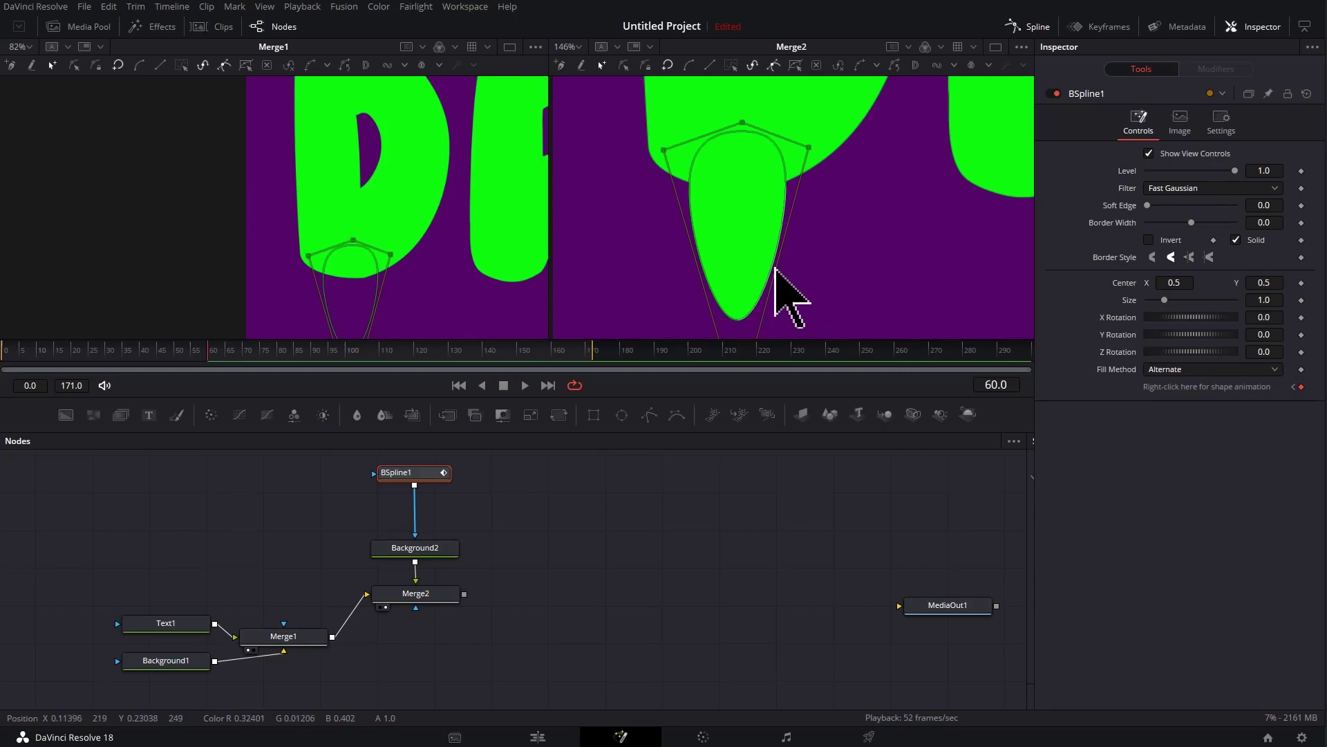
pyautogui.moveTo(636, 344); pyautogui.dragTo(660, 468)
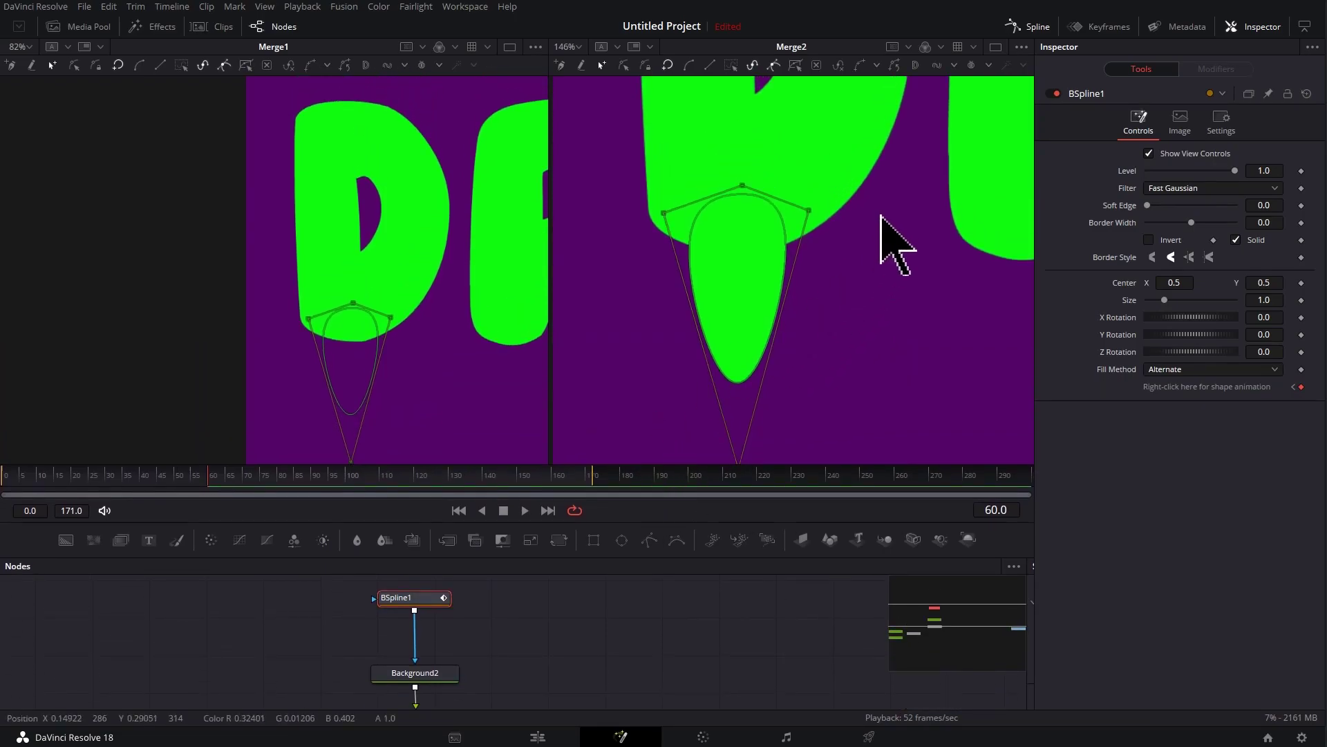
pyautogui.click(996, 47)
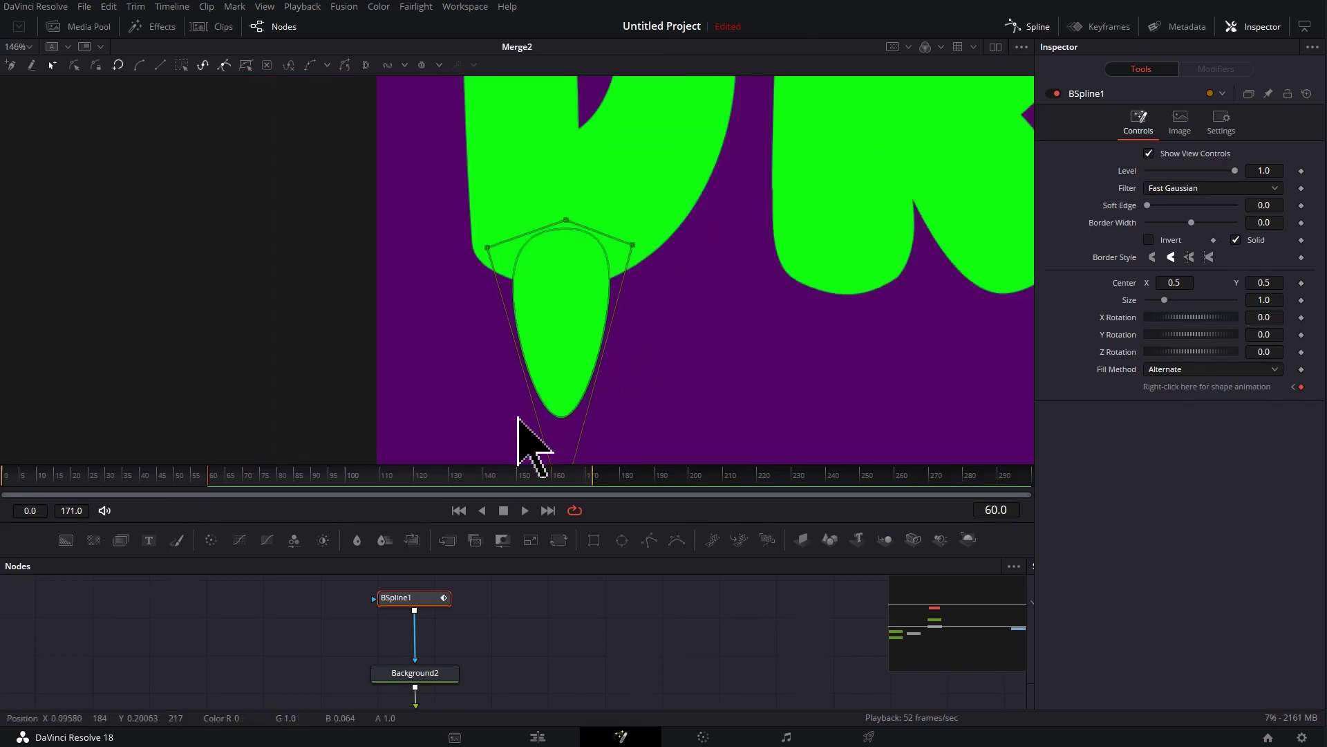
# Reshape BSpline1's drip under the D at frame 60 with extra points, forming a narrow neck and a rounded bulb at the tip
pyautogui.moveTo(542, 346); pyautogui.dragTo(567, 287)
pyautogui.click(505, 289)
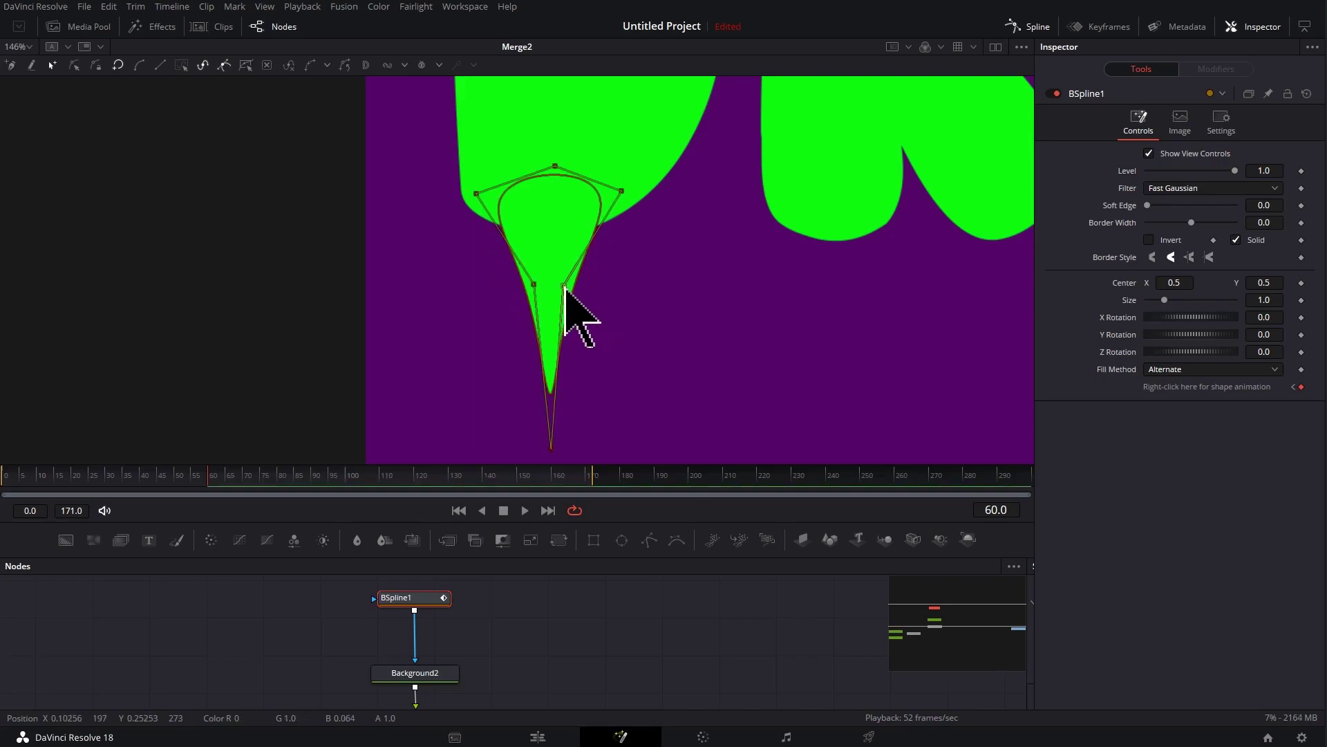
pyautogui.moveTo(551, 447); pyautogui.dragTo(585, 398)
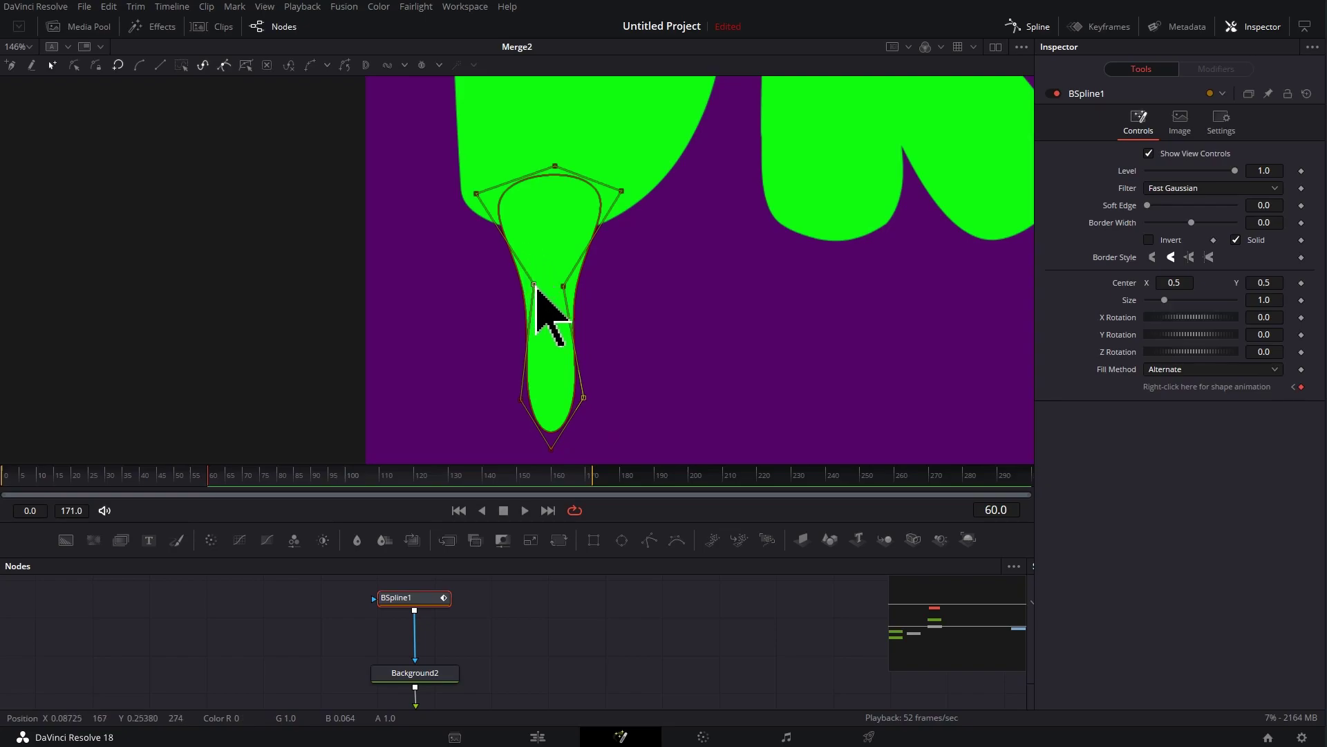
pyautogui.moveTo(536, 287); pyautogui.dragTo(543, 287)
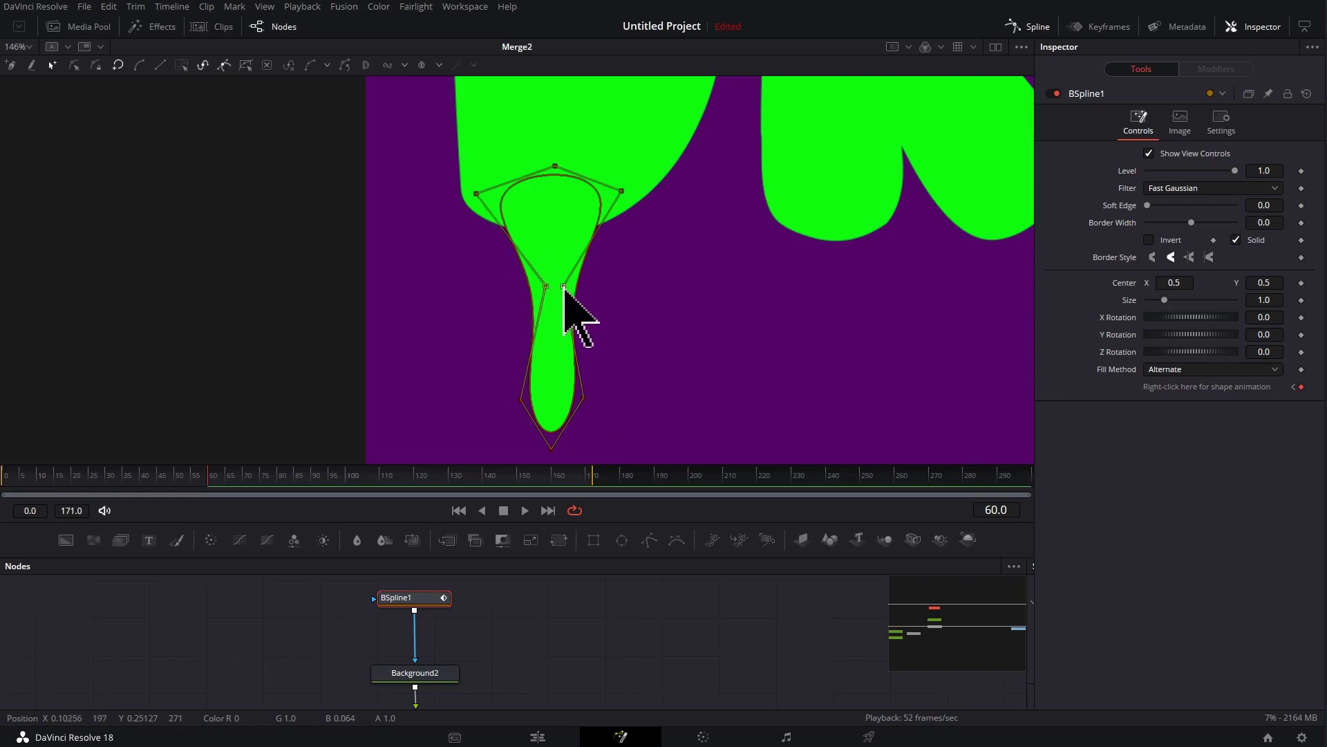
# Add and adjust points on the left side of the drip so its outline curves smoothly out of the D's lower edge
pyautogui.scroll(5, 563, 287)
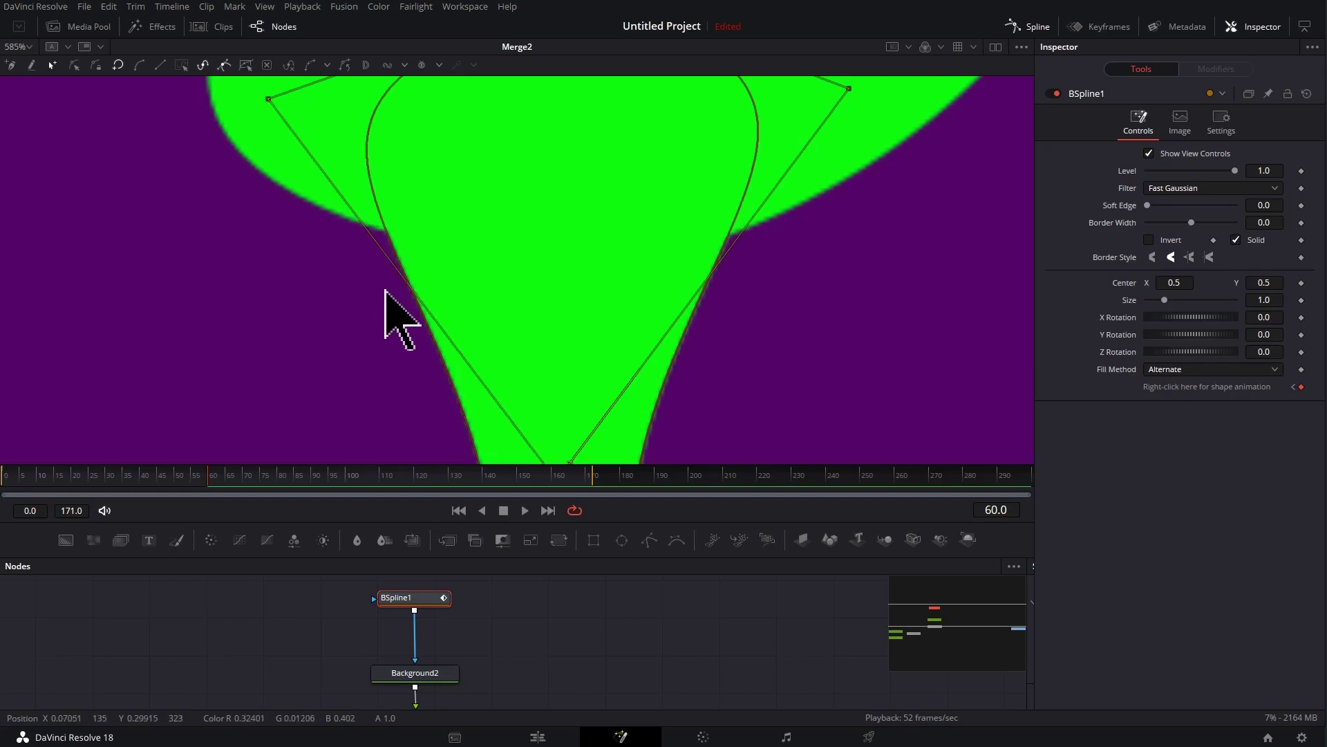
pyautogui.moveTo(358, 247); pyautogui.dragTo(406, 288)
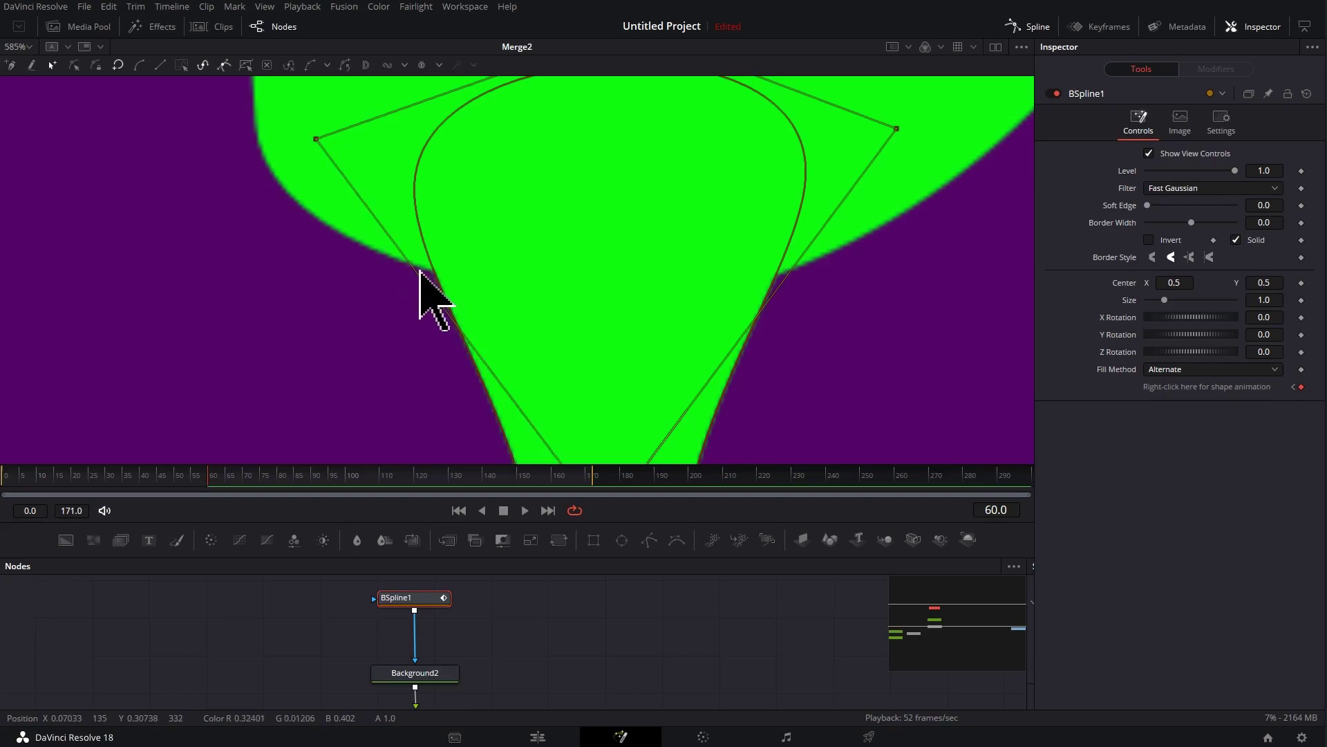
pyautogui.moveTo(414, 271); pyautogui.dragTo(387, 230)
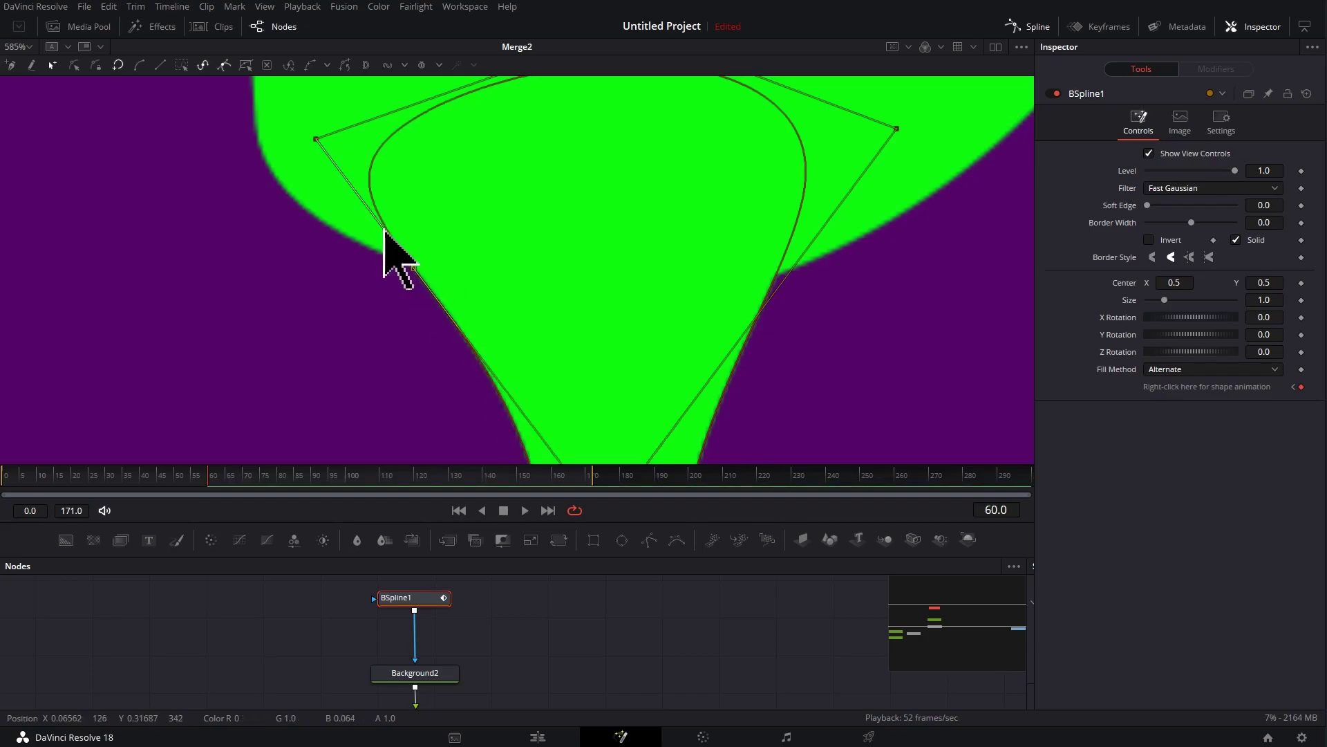
pyautogui.click(384, 228)
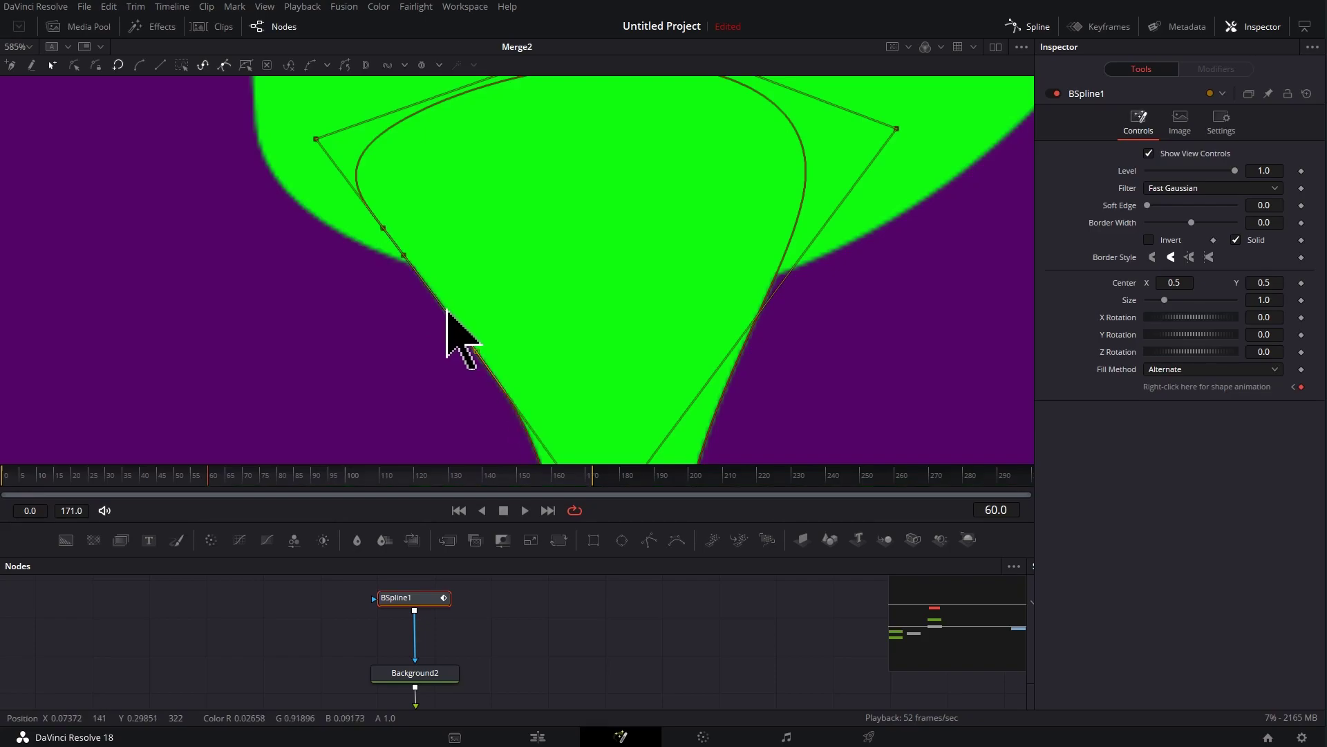
pyautogui.click(476, 352)
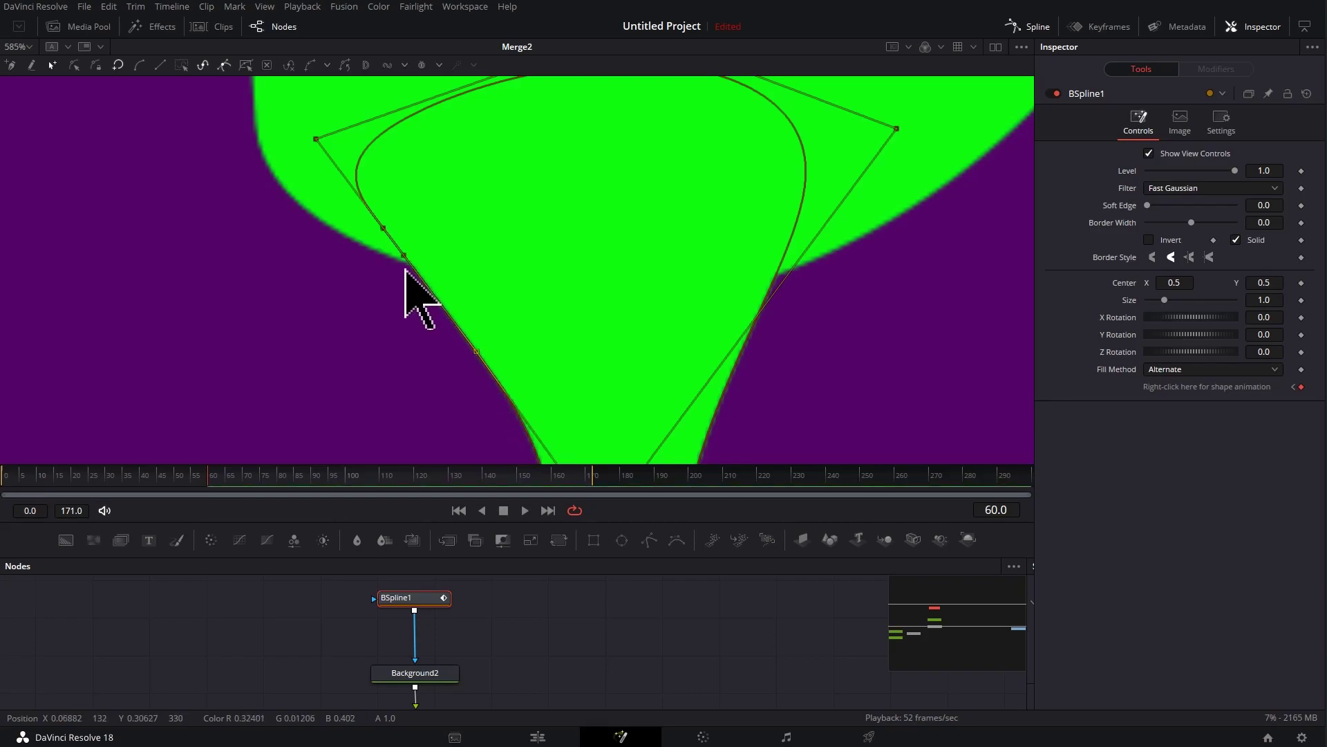
pyautogui.moveTo(405, 256); pyautogui.dragTo(464, 271)
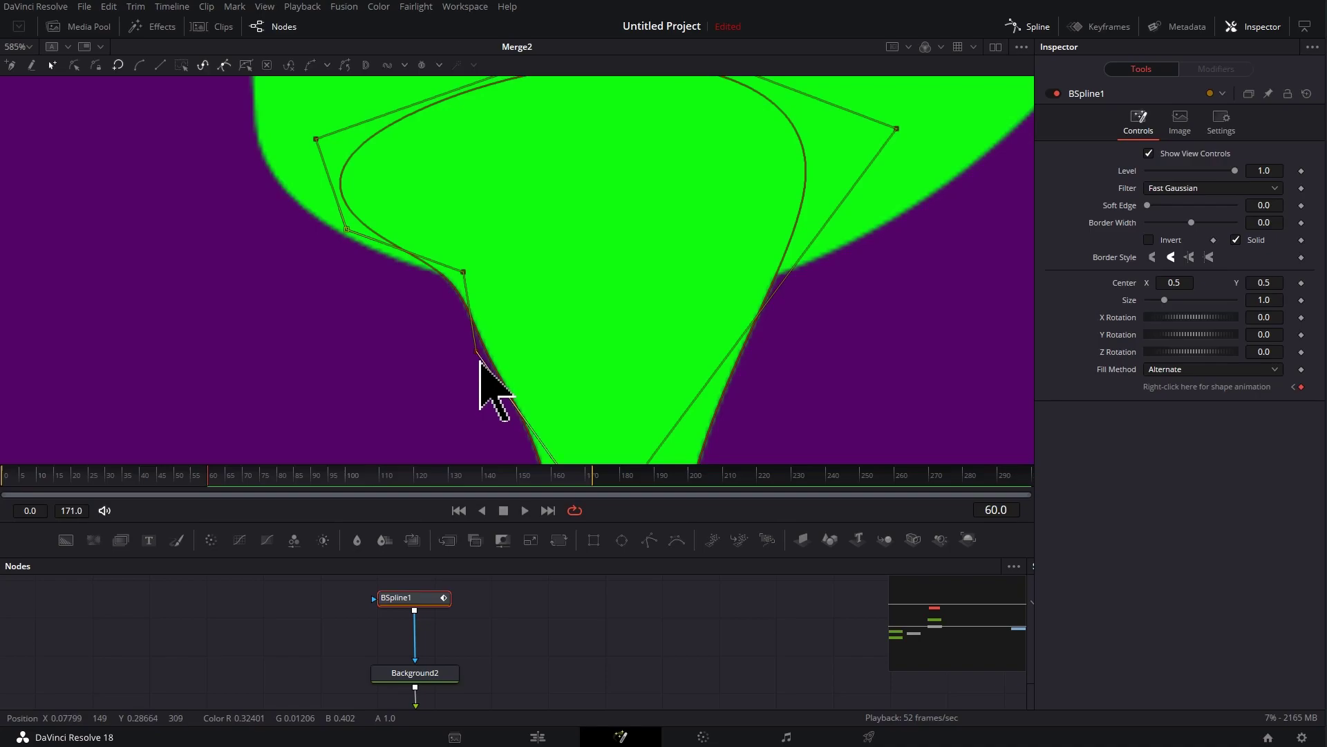
pyautogui.moveTo(475, 353); pyautogui.dragTo(502, 318)
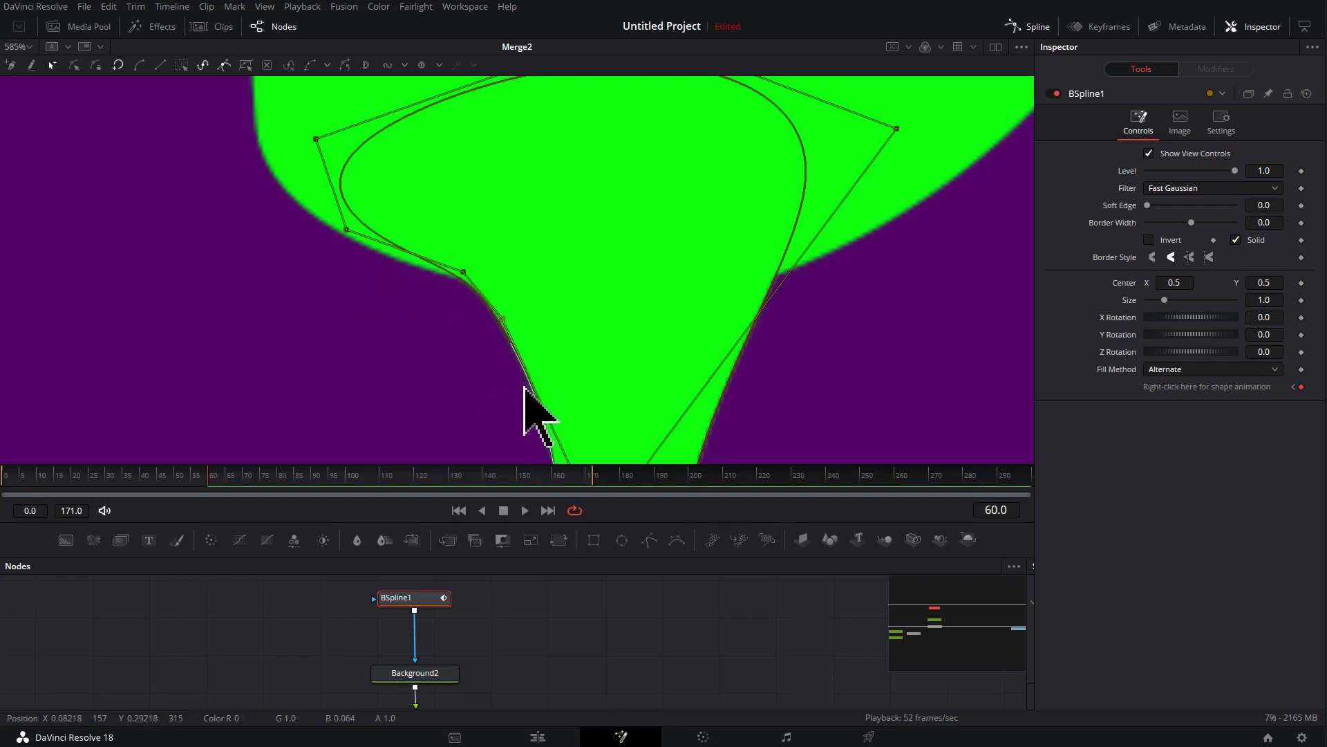
# Position points on the right side of the drip so it also flows in a smooth curve into the D's lower edge
pyautogui.moveTo(691, 363); pyautogui.dragTo(739, 219)
pyautogui.moveTo(691, 285); pyautogui.dragTo(619, 242)
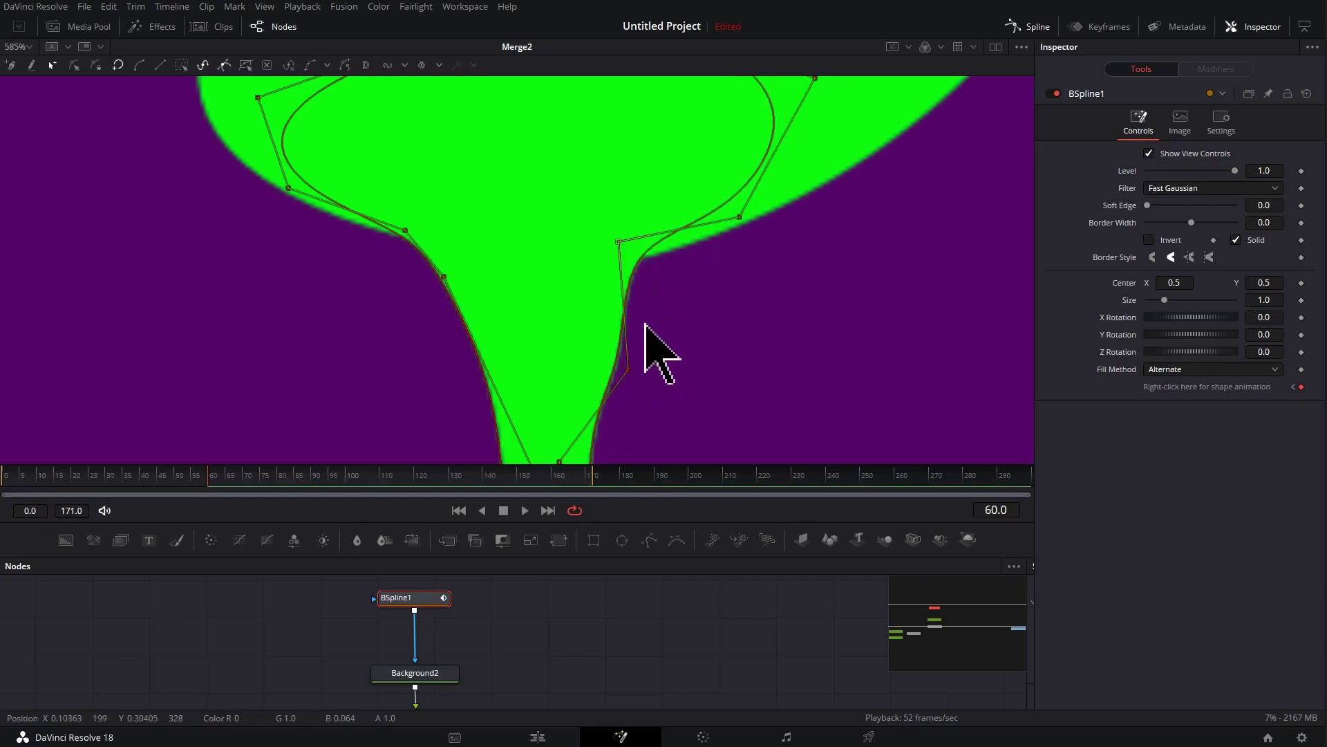
pyautogui.moveTo(629, 369); pyautogui.dragTo(599, 317)
pyautogui.moveTo(618, 242); pyautogui.dragTo(648, 242)
pyautogui.moveTo(739, 217); pyautogui.dragTo(762, 218)
# Play back the reshaped drip and shorten the render range to end at frame 116
pyautogui.scroll(-8, 596, 176)
pyautogui.scroll(-2, 623, 245)
pyautogui.scroll(-2, 615, 290)
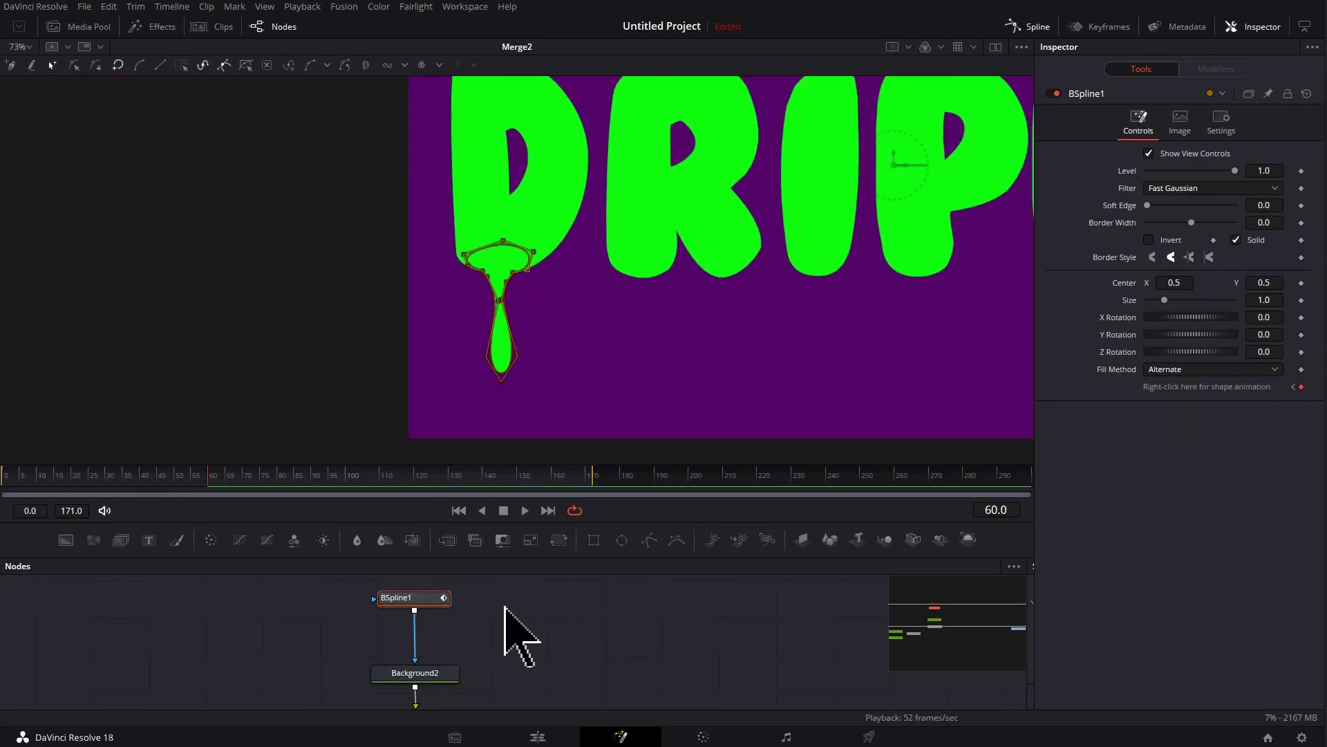
pyautogui.click(505, 606)
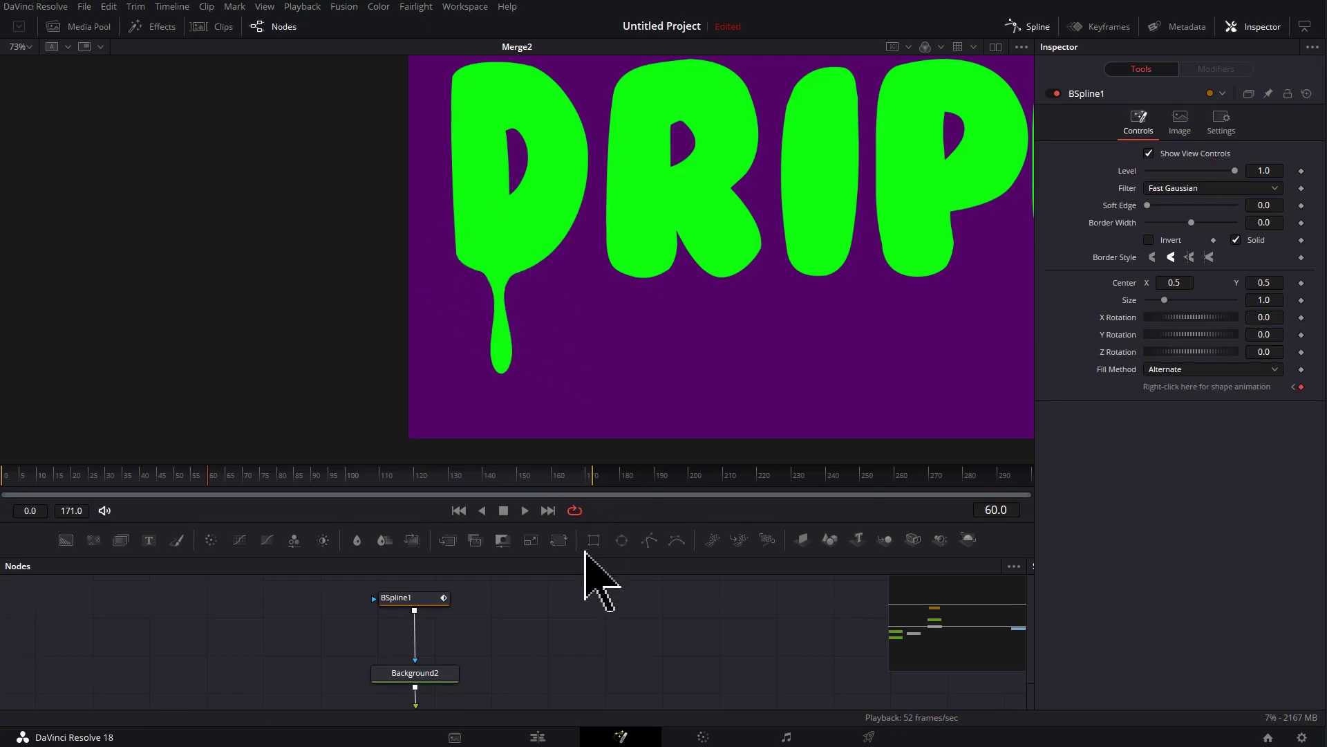
pyautogui.click(524, 510)
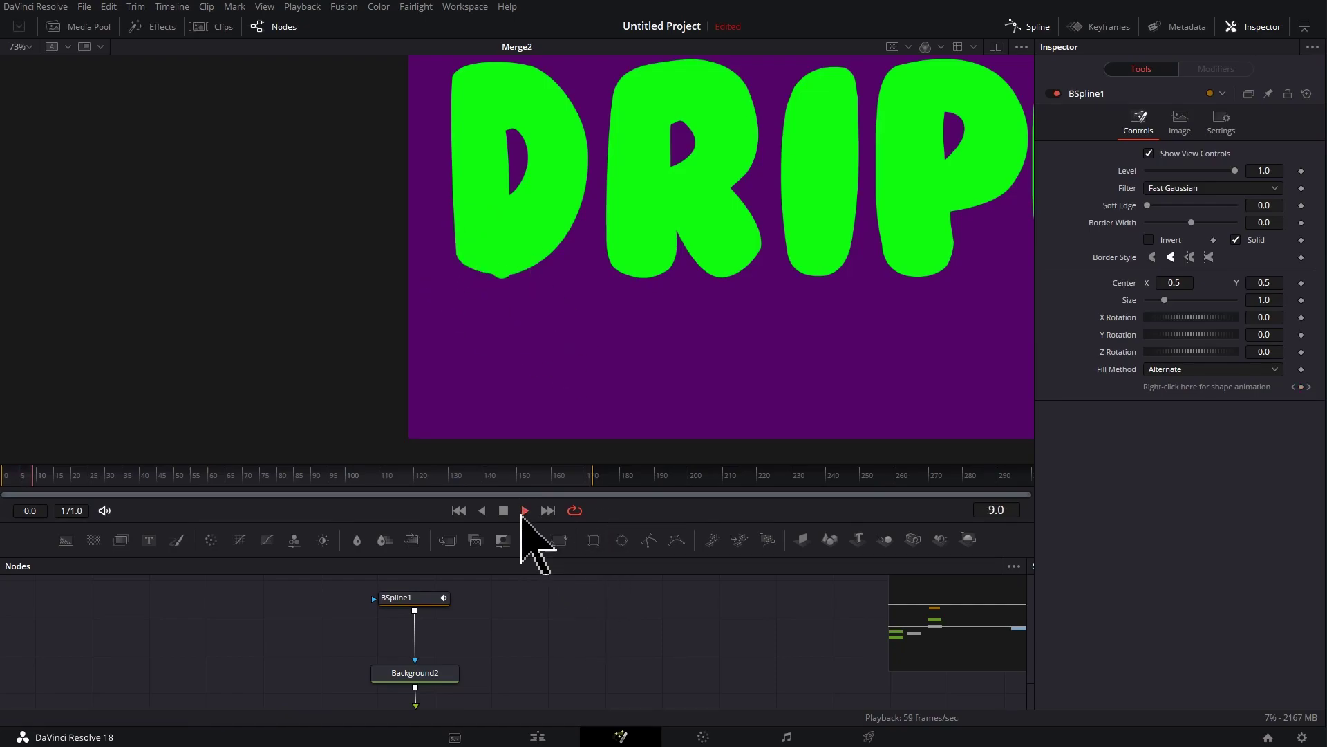
pyautogui.moveTo(595, 484); pyautogui.dragTo(406, 533)
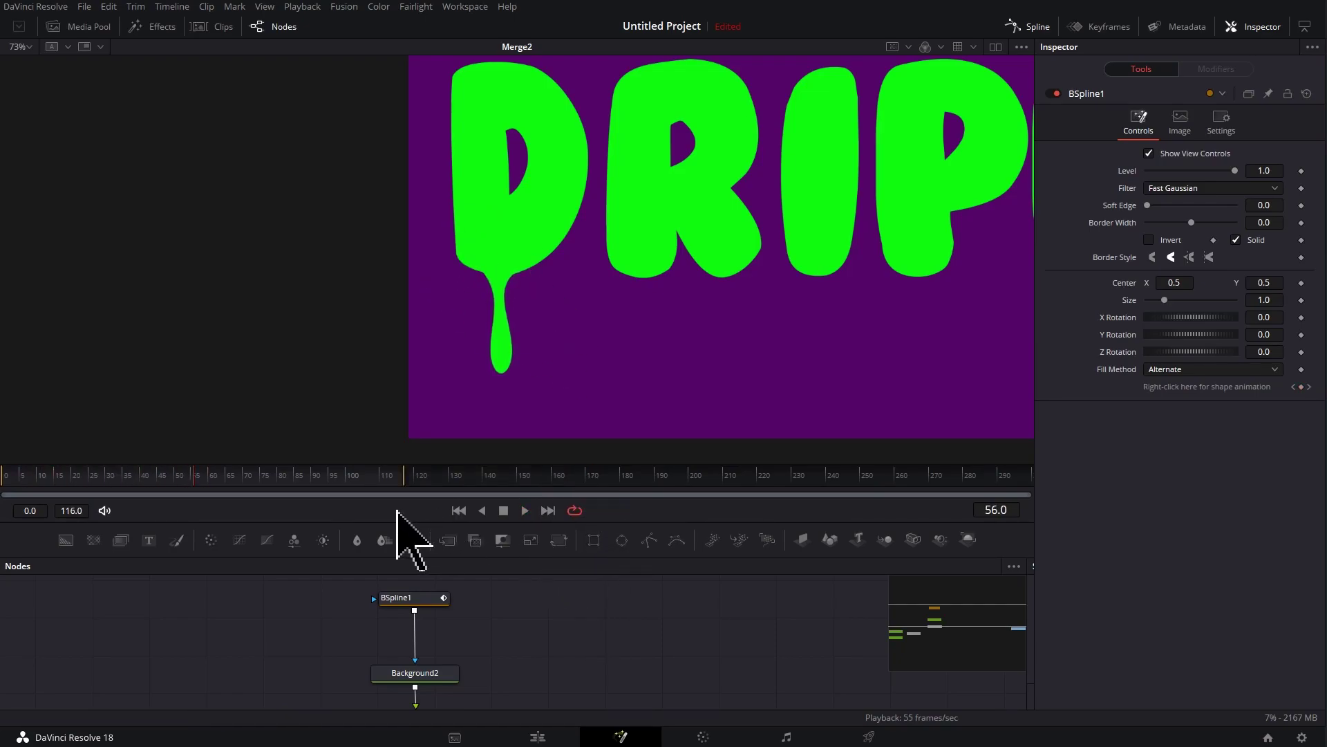
# Select the bulb and tip points of BSpline1's drip at frame 60 and shift them slightly to the left
pyautogui.scroll(2, 464, 380)
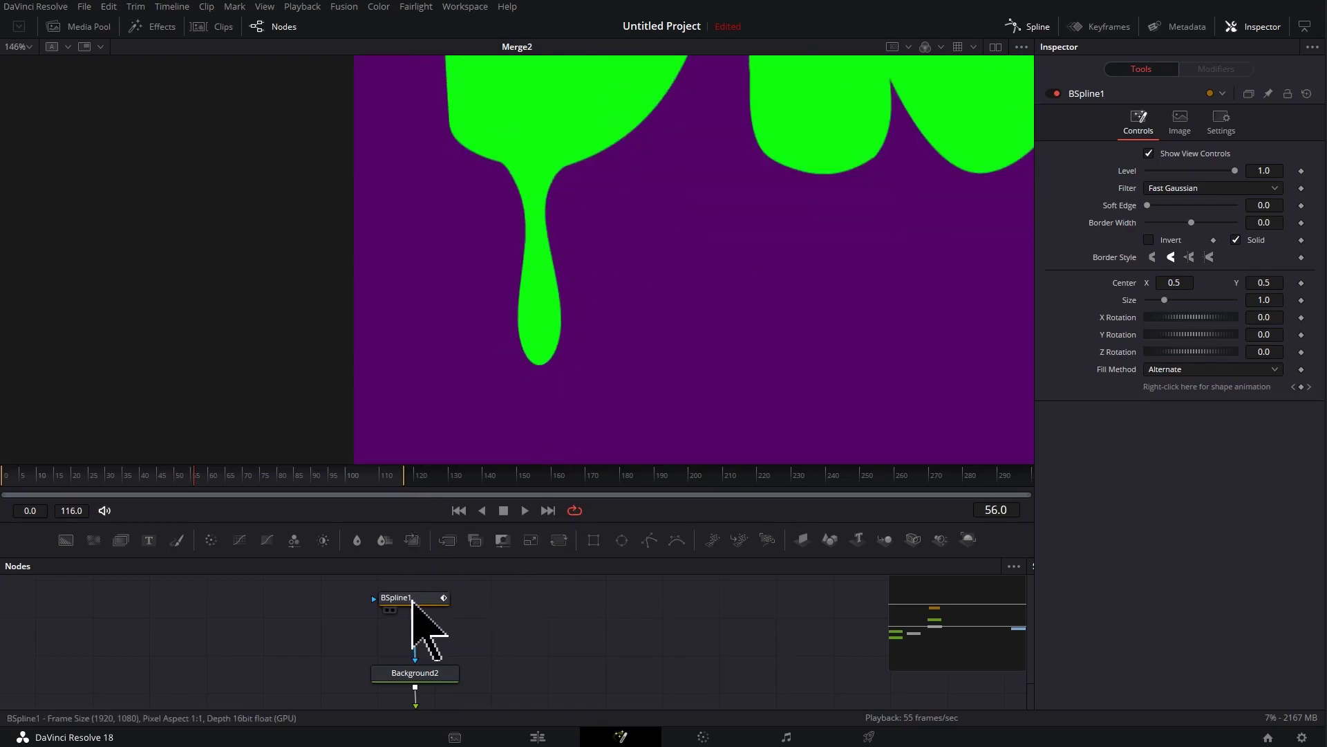
pyautogui.click(413, 599)
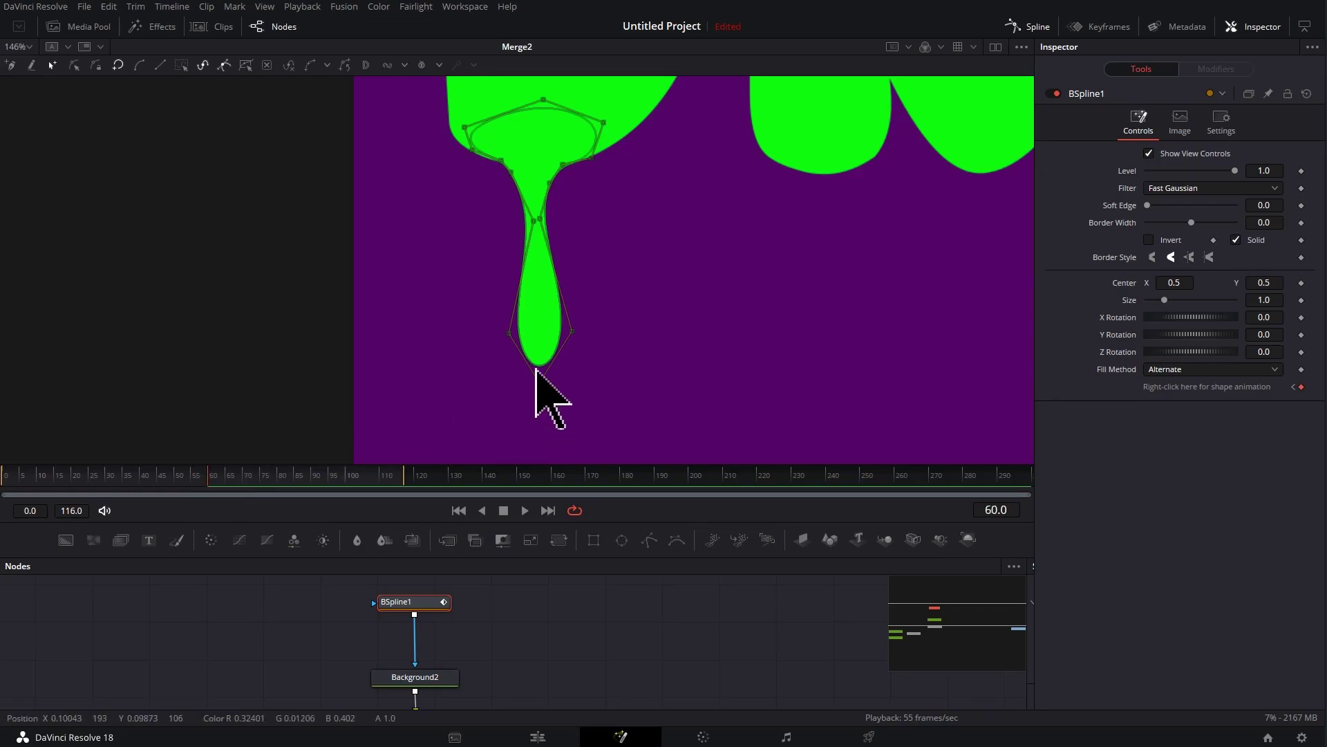
pyautogui.moveTo(475, 415); pyautogui.dragTo(562, 332)
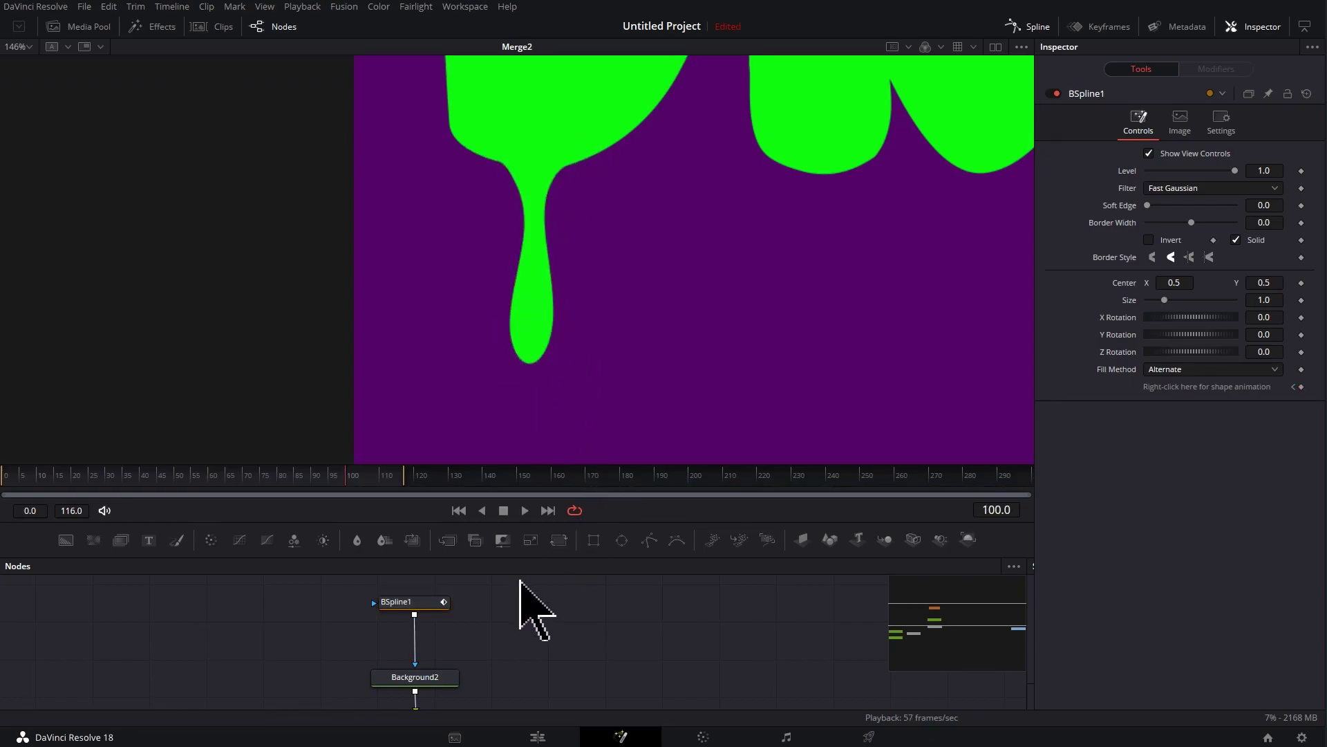
# Display BSpline1's animation curve in an enlarged Spline editor and shorten the first keyframe's easing handle
pyautogui.click(425, 603)
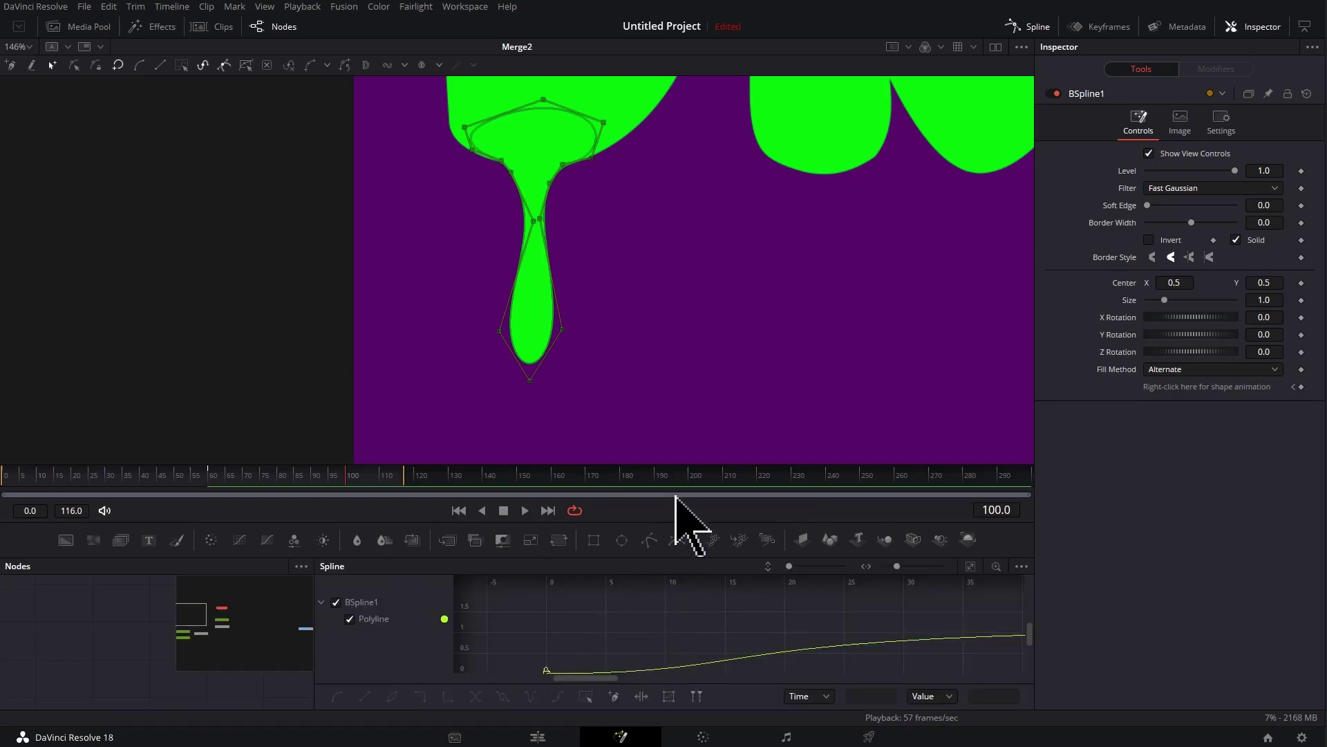
pyautogui.moveTo(675, 495); pyautogui.dragTo(676, 321)
pyautogui.click(971, 392)
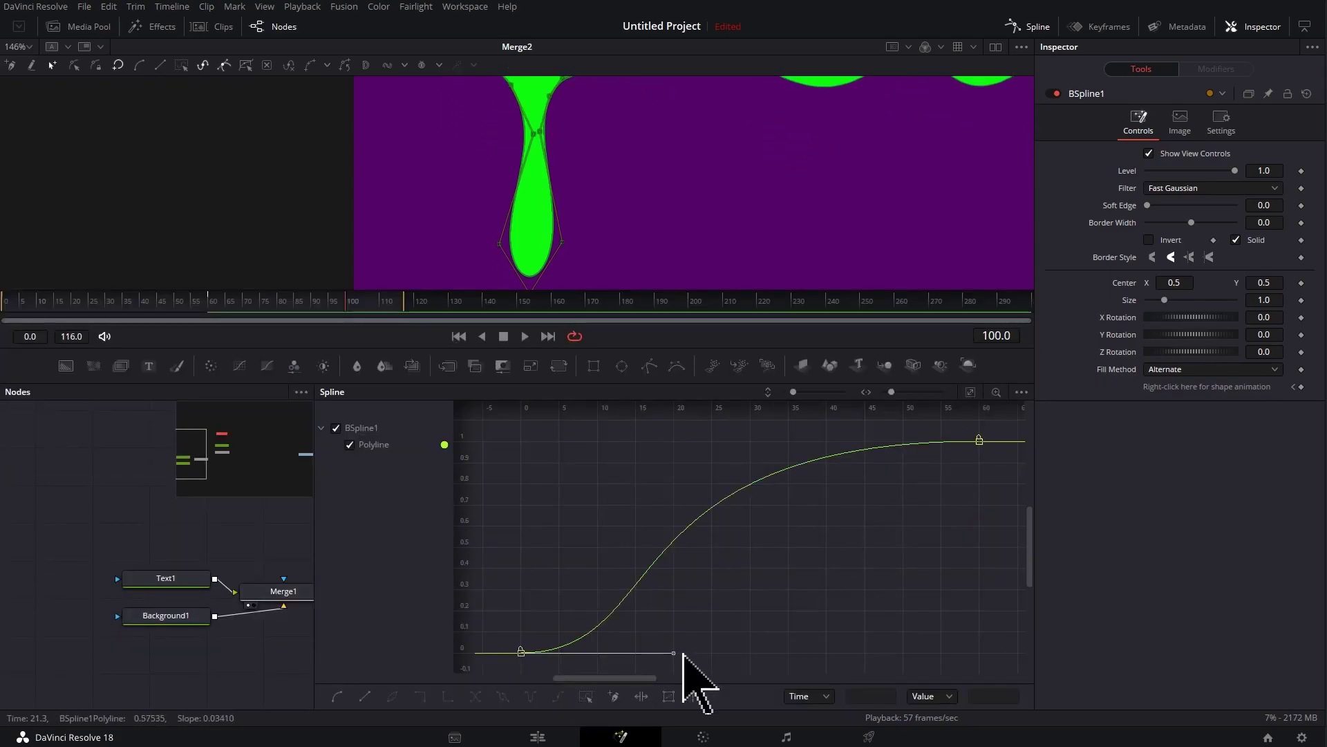
pyautogui.moveTo(671, 651); pyautogui.dragTo(580, 652)
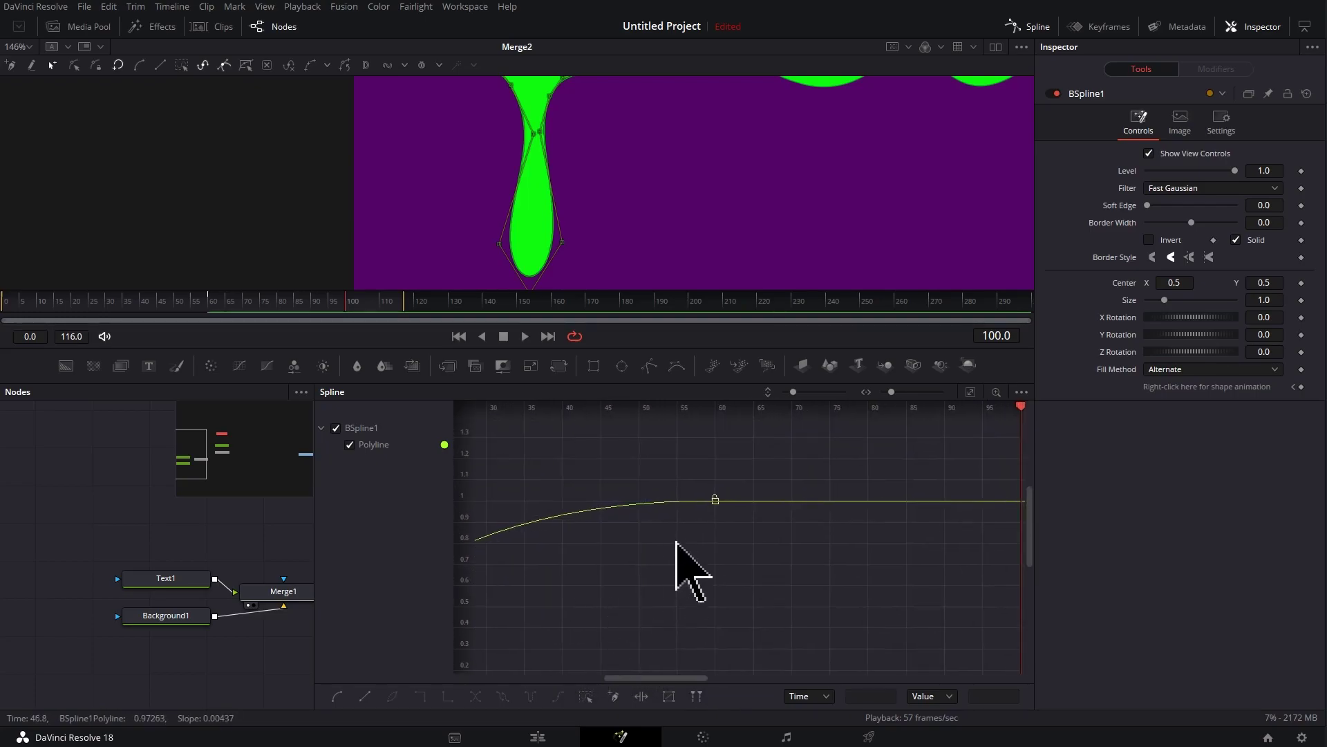
# Move the drip's last keyframe to frame 83 and play back the slower animation
pyautogui.moveTo(661, 456); pyautogui.dragTo(877, 516)
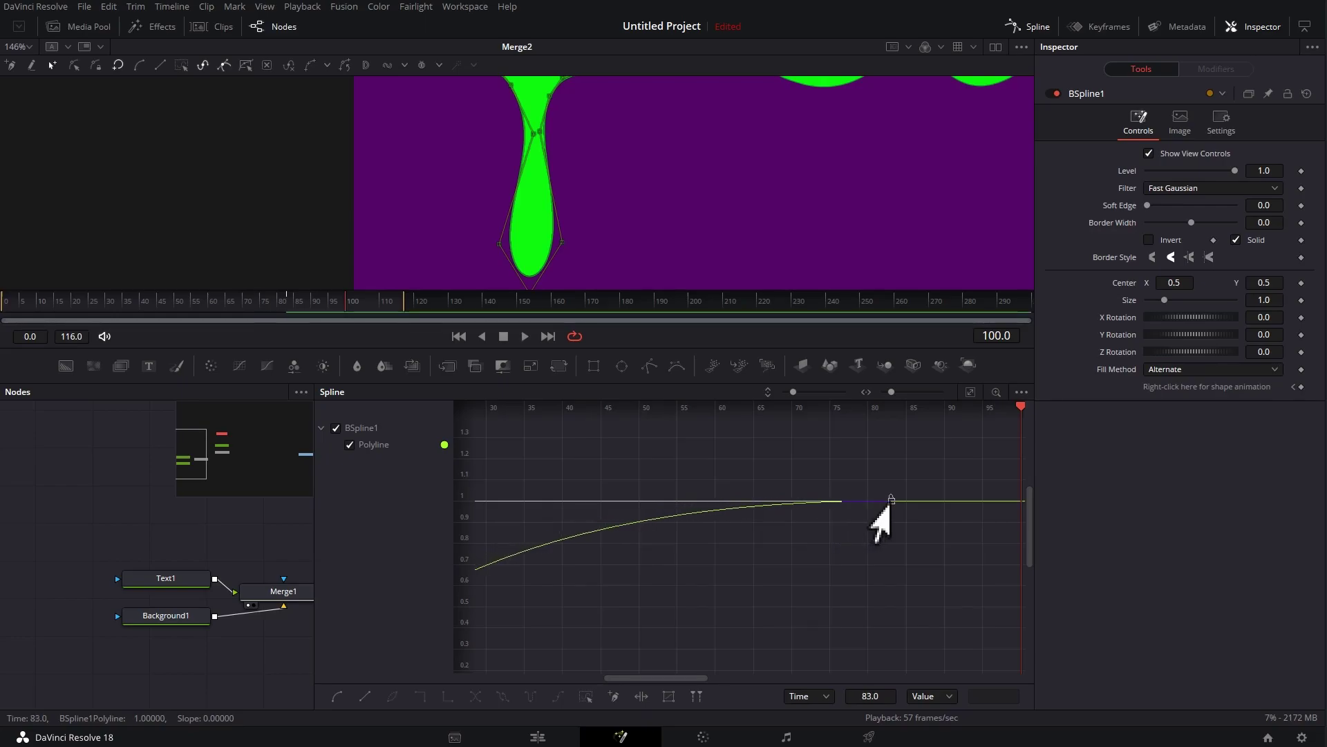
pyautogui.press('space')
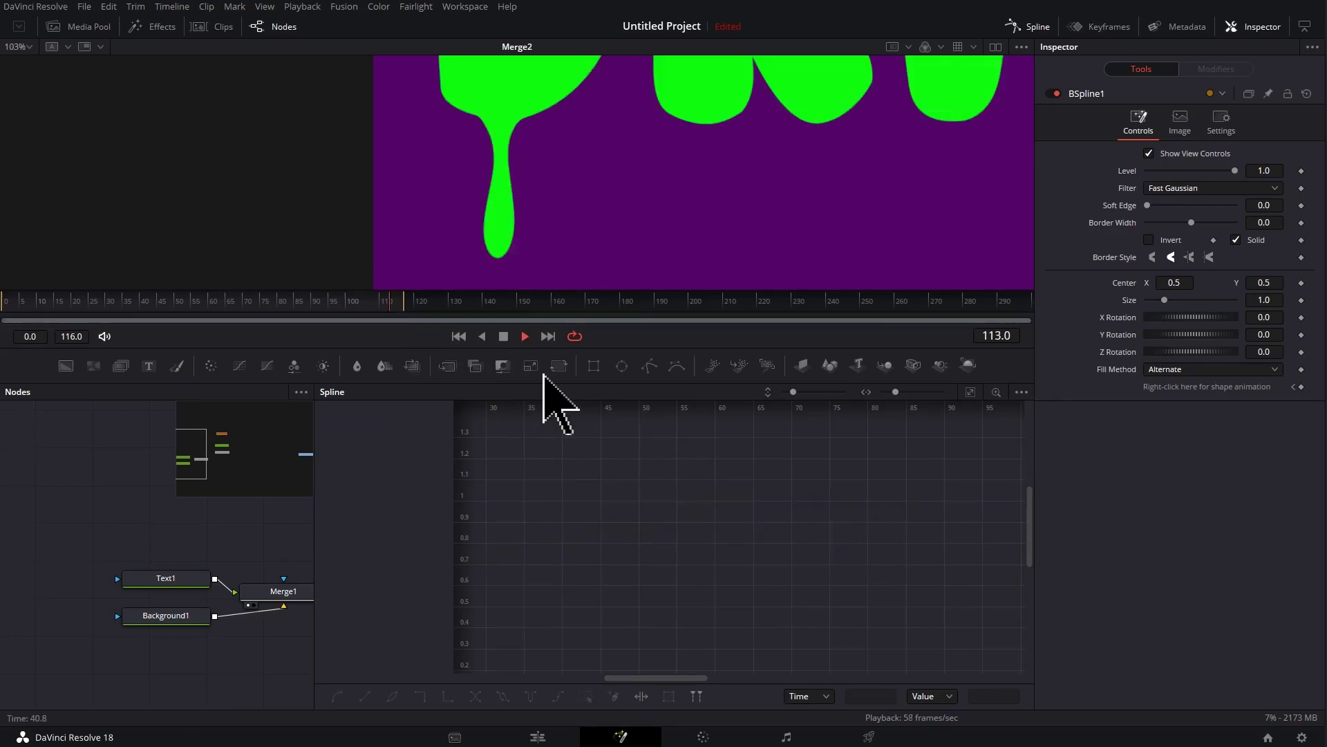
pyautogui.click(504, 337)
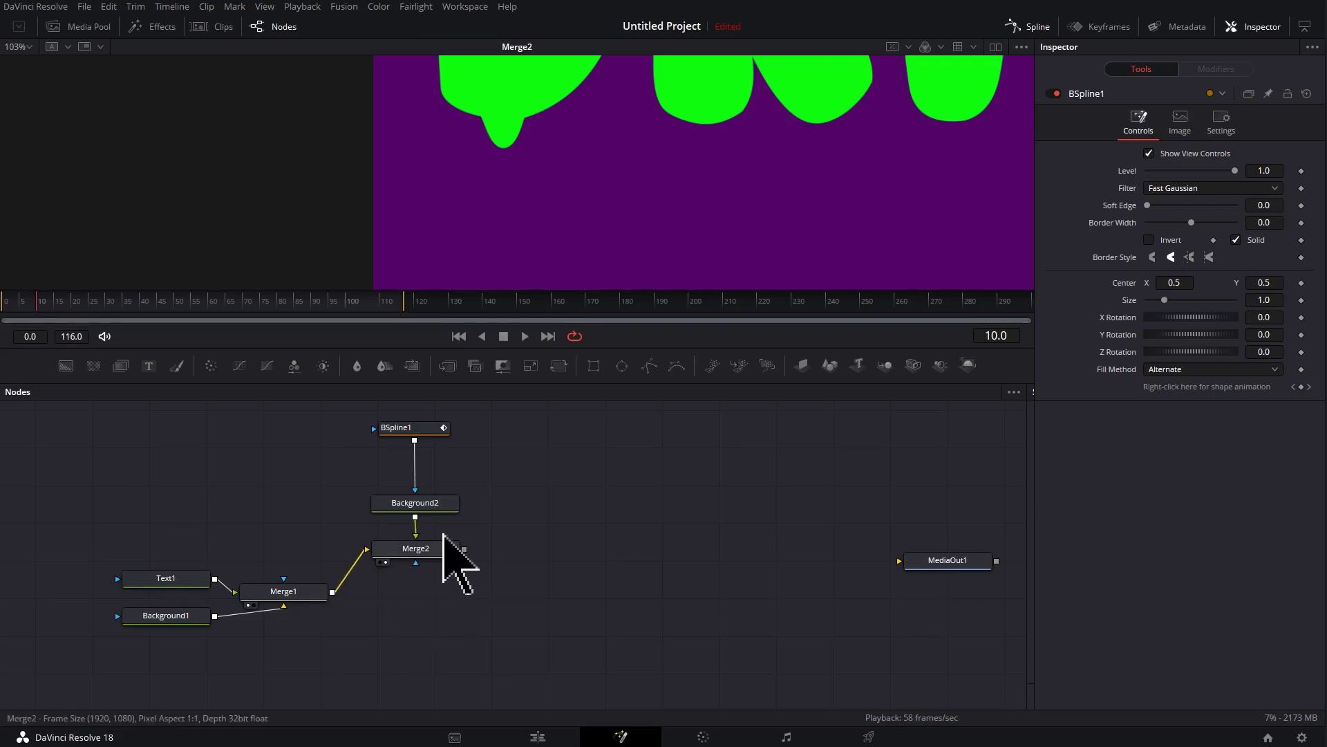
# Duplicate BSpline1 between itself and Background2, and move the copy up and right on the D, to a center of about X 0.55, Y 0.57
pyautogui.moveTo(410, 427)
pyautogui.mouseDown()
pyautogui.moveTo(400, 460)
pyautogui.moveTo(408, 405)
pyautogui.mouseUp()
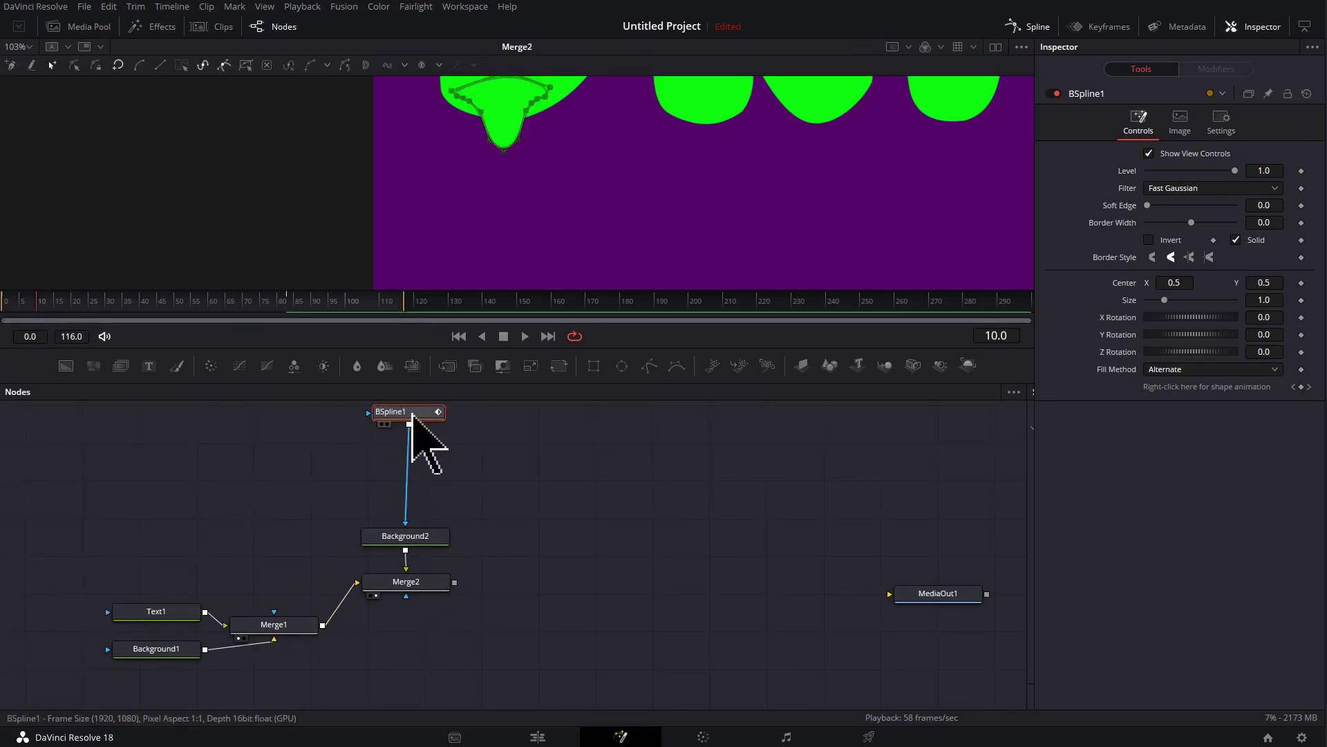
pyautogui.hotkey('ctrl', 'v')
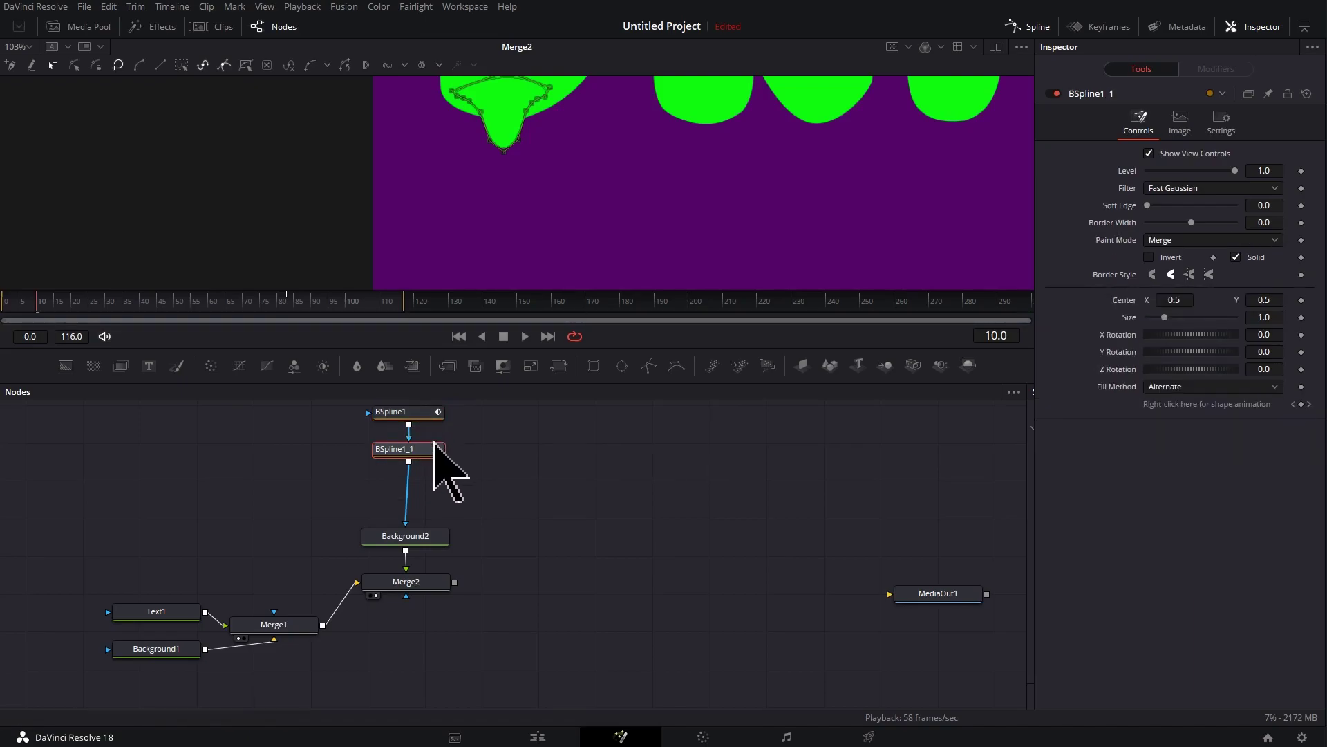
pyautogui.moveTo(566, 148); pyautogui.dragTo(407, 211)
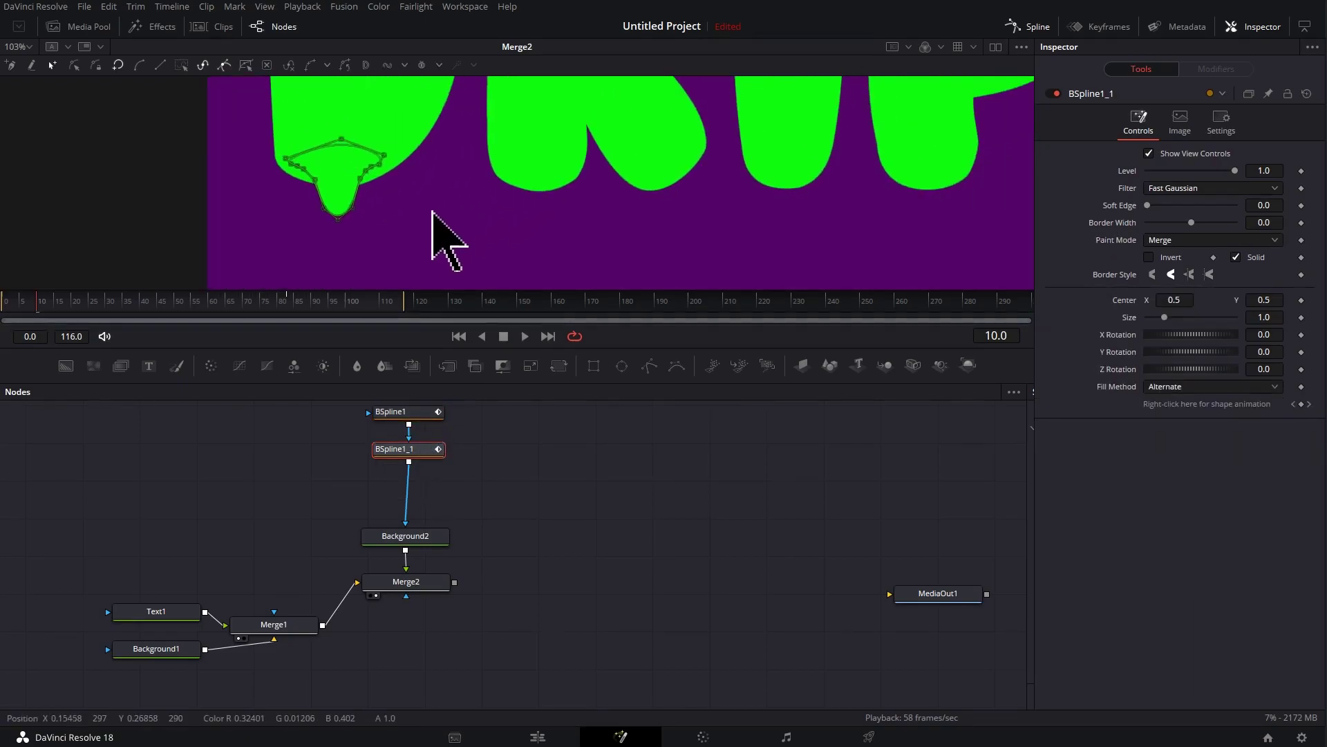
pyautogui.scroll(-1, 450, 211)
pyautogui.moveTo(724, 142); pyautogui.dragTo(756, 88)
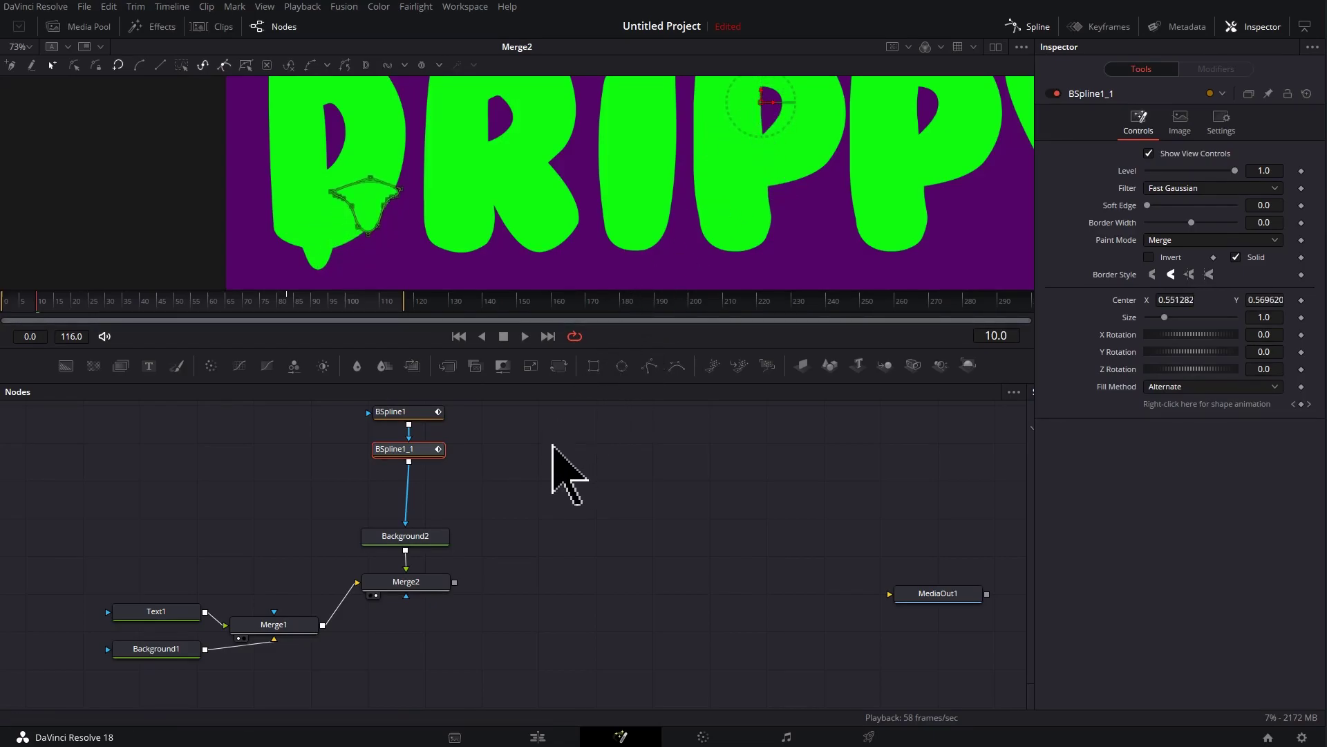
pyautogui.moveTo(418, 193); pyautogui.dragTo(449, 139)
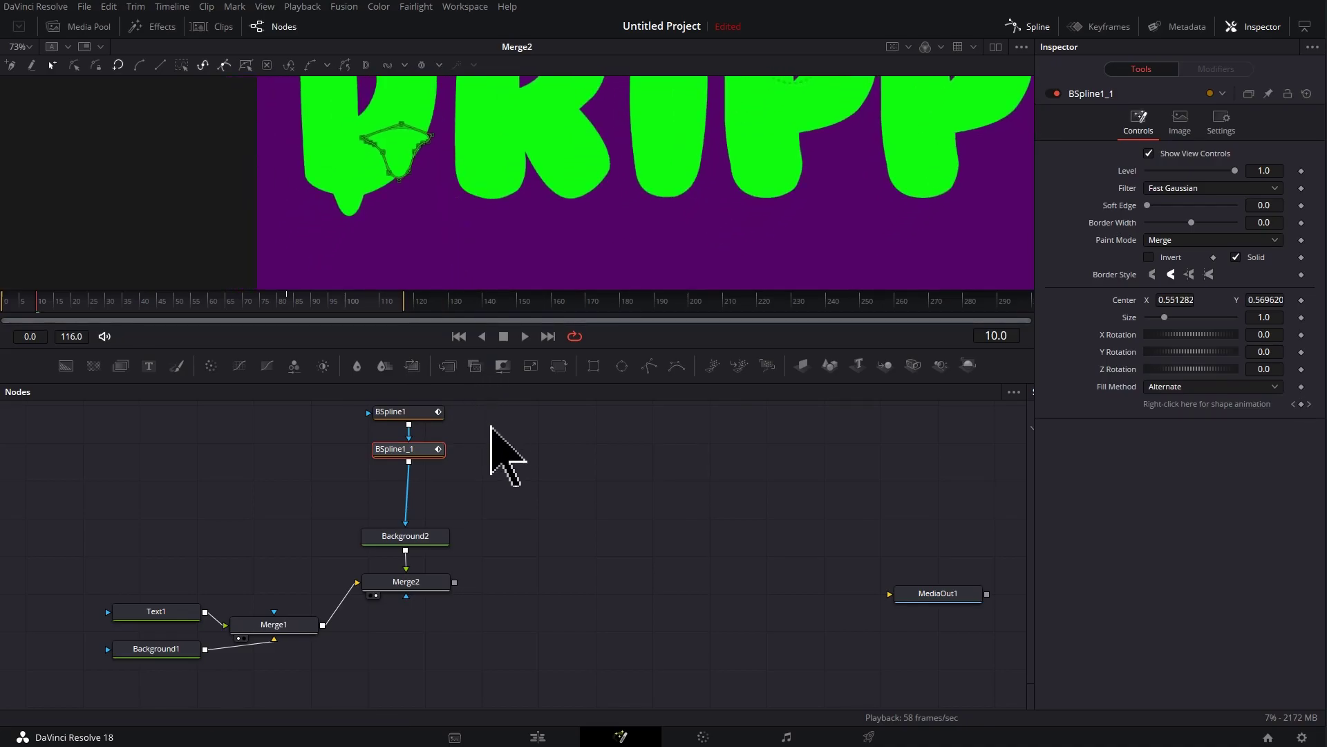
# At the frame 83 keyframe of BSpline1_1, pull the two bulb points upward and inward to make the second drip smaller
pyautogui.click(292, 302)
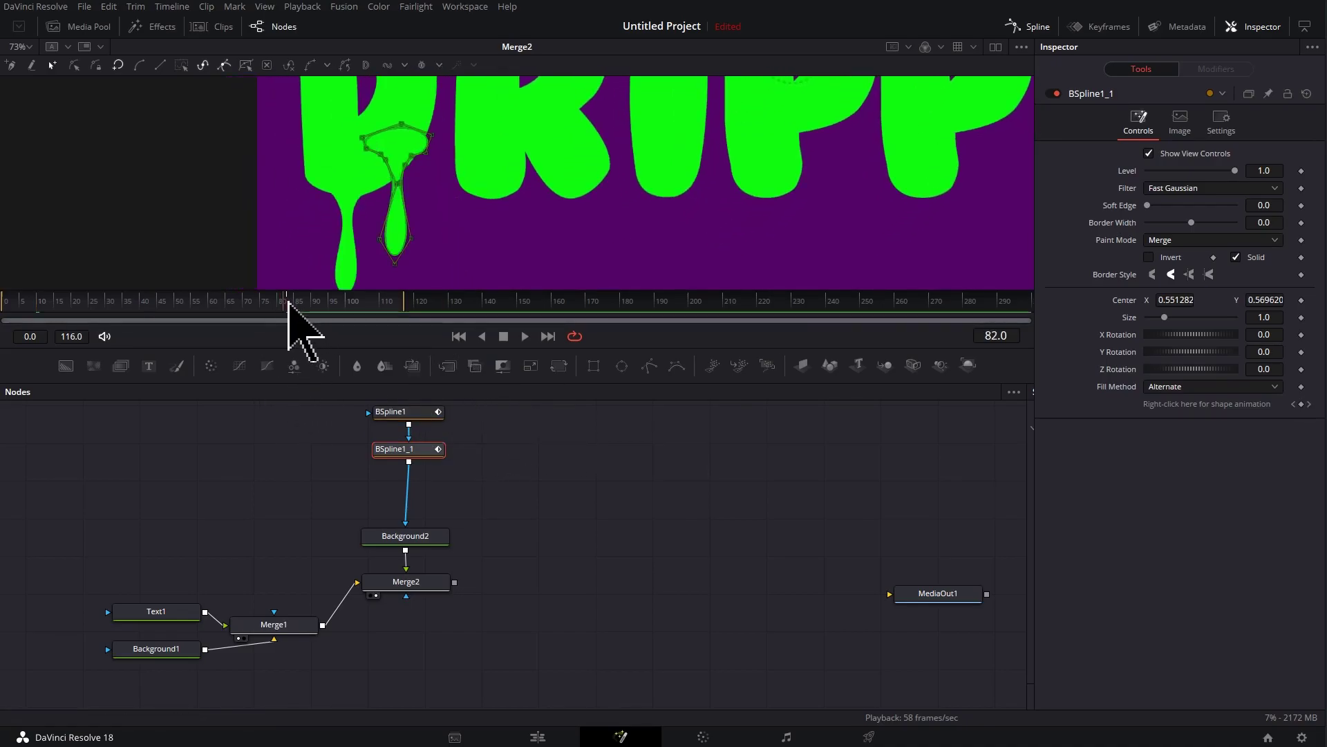
pyautogui.scroll(3, 407, 248)
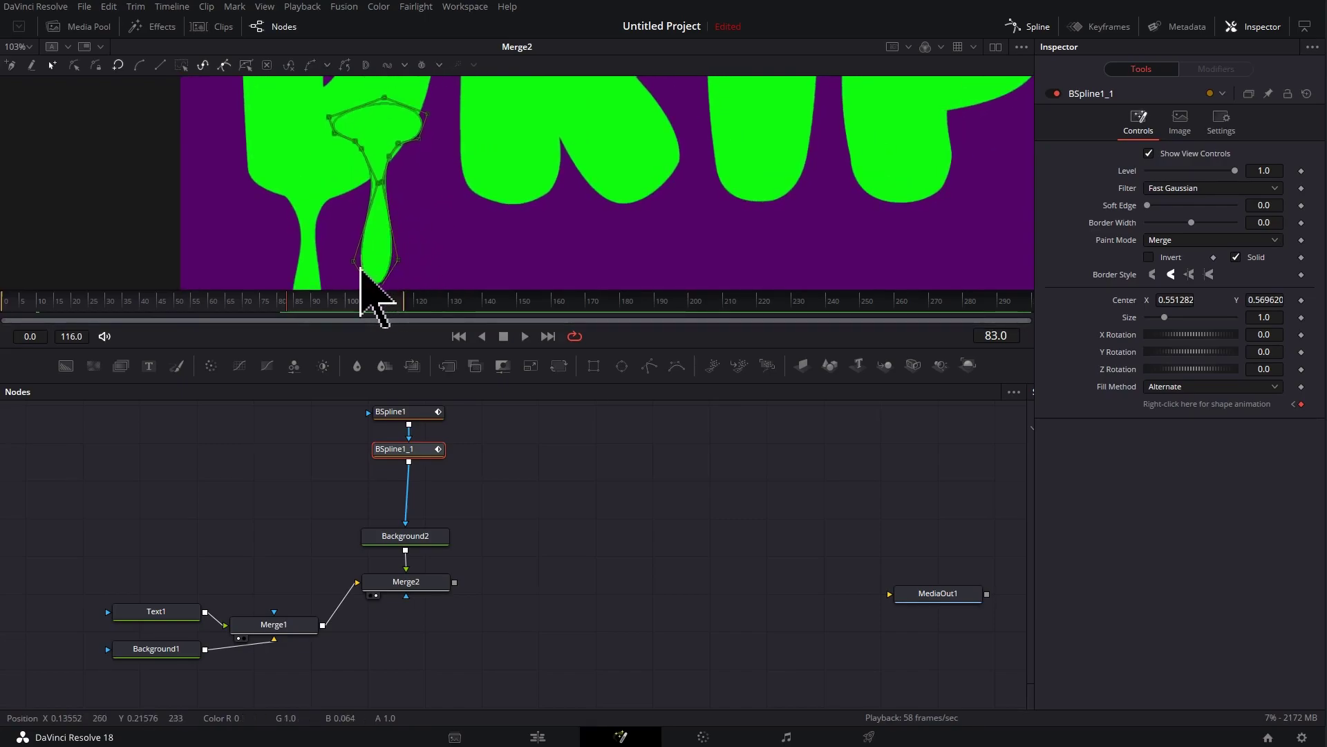
pyautogui.moveTo(353, 262); pyautogui.dragTo(374, 210)
pyautogui.moveTo(398, 260); pyautogui.dragTo(387, 210)
# At frame 83, reshape BSpline1_1's right side by pulling its points down along the D's edge to start a small extra drip
pyautogui.moveTo(471, 336); pyautogui.dragTo(471, 451)
pyautogui.scroll(8, 349, 253)
pyautogui.scroll(4, 512, 228)
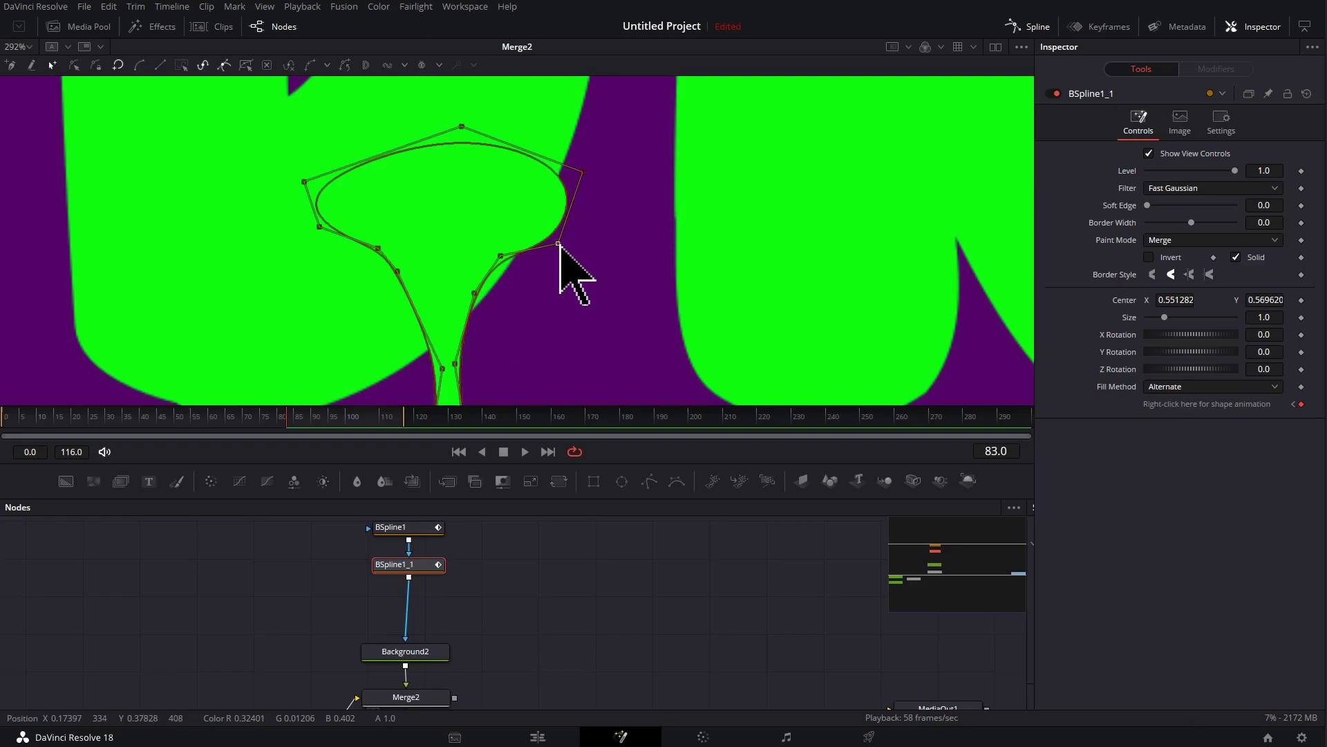
pyautogui.moveTo(557, 243); pyautogui.dragTo(513, 457)
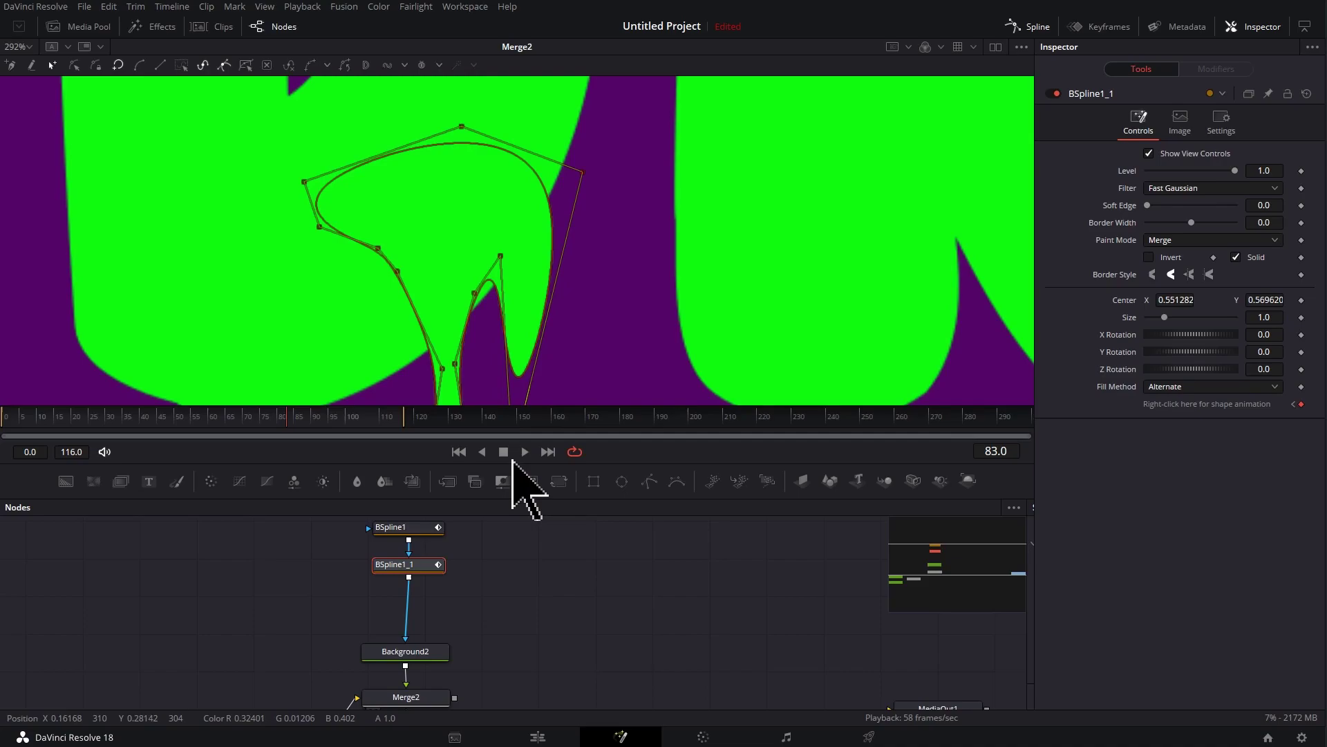
pyautogui.moveTo(492, 324); pyautogui.dragTo(457, 222)
pyautogui.moveTo(365, 247); pyautogui.dragTo(311, 302)
pyautogui.moveTo(489, 213)
pyautogui.mouseDown()
pyautogui.moveTo(548, 236)
pyautogui.moveTo(524, 198)
pyautogui.moveTo(487, 192)
pyautogui.mouseUp()
pyautogui.moveTo(486, 243); pyautogui.dragTo(505, 200)
pyautogui.moveTo(555, 145); pyautogui.dragTo(526, 139)
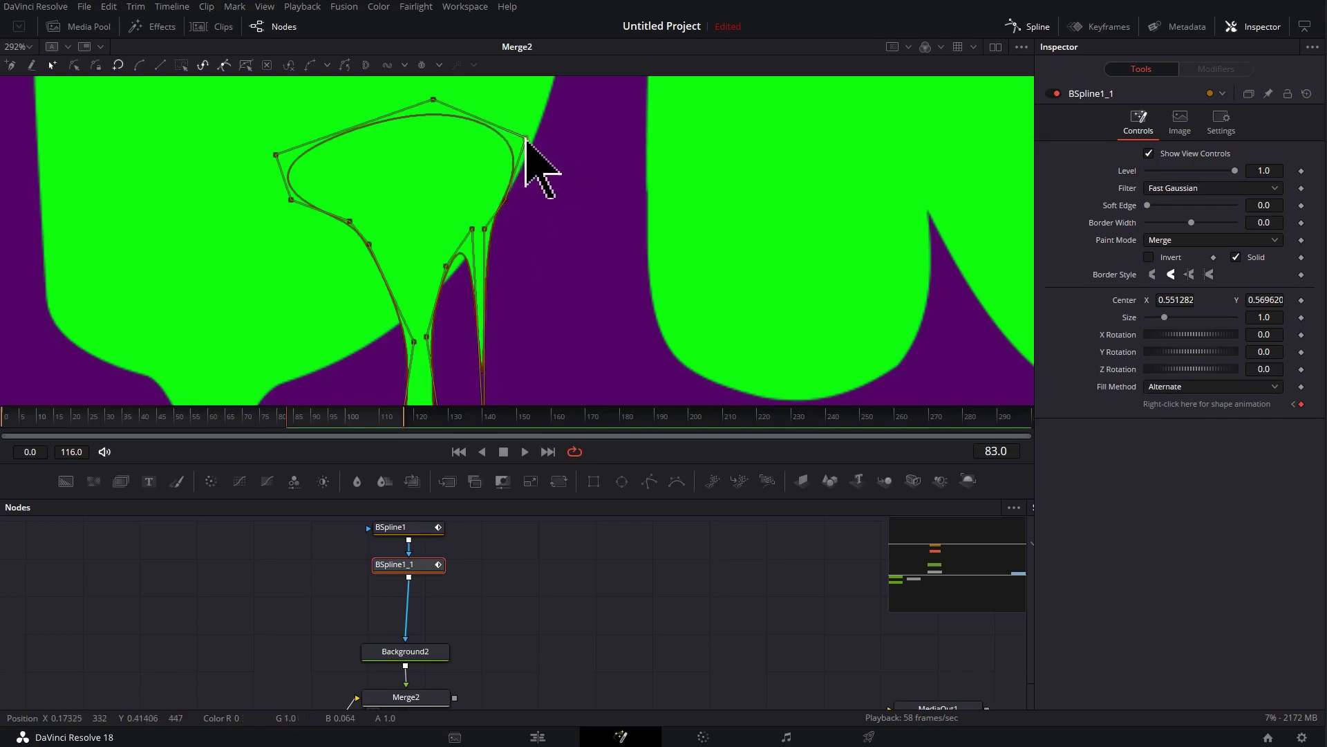
# Widen and round the extra drip's tip, smooth its junction with the neighbouring drip, and play back the animation
pyautogui.scroll(3, 542, 146)
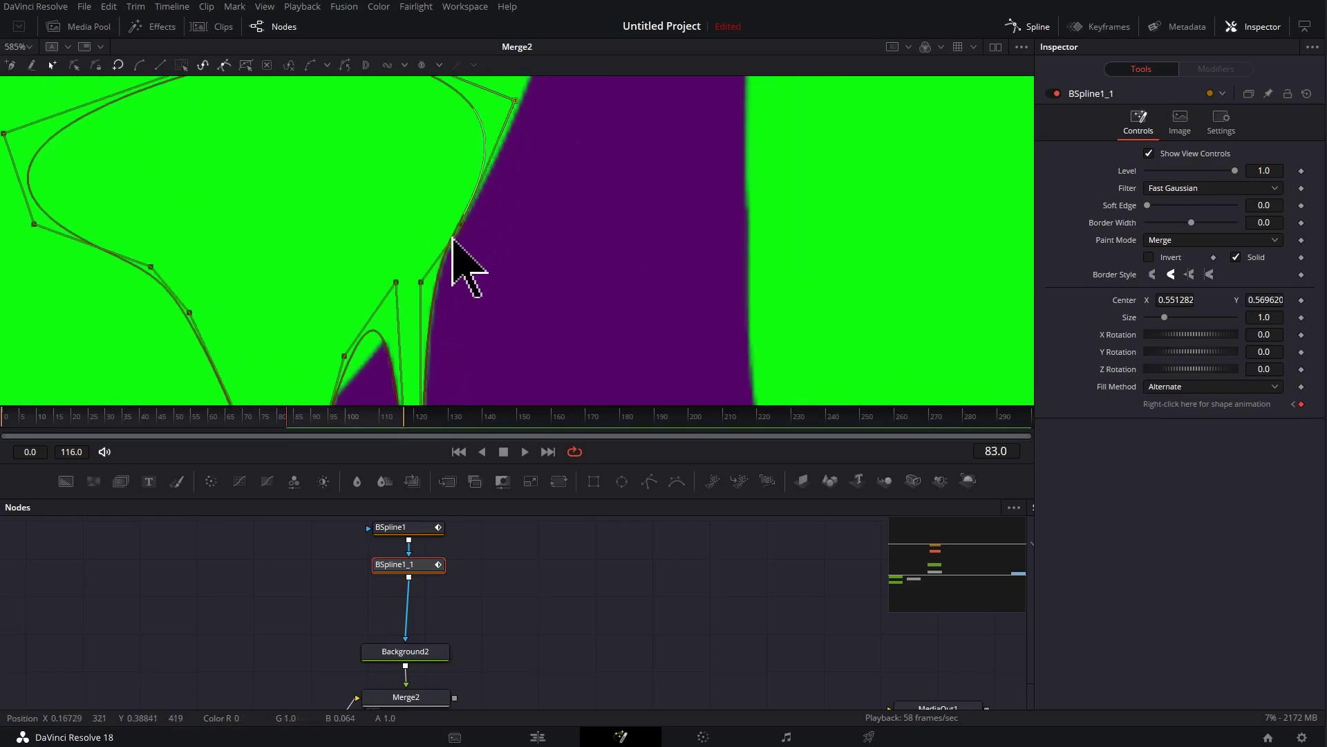
pyautogui.scroll(-2, 427, 304)
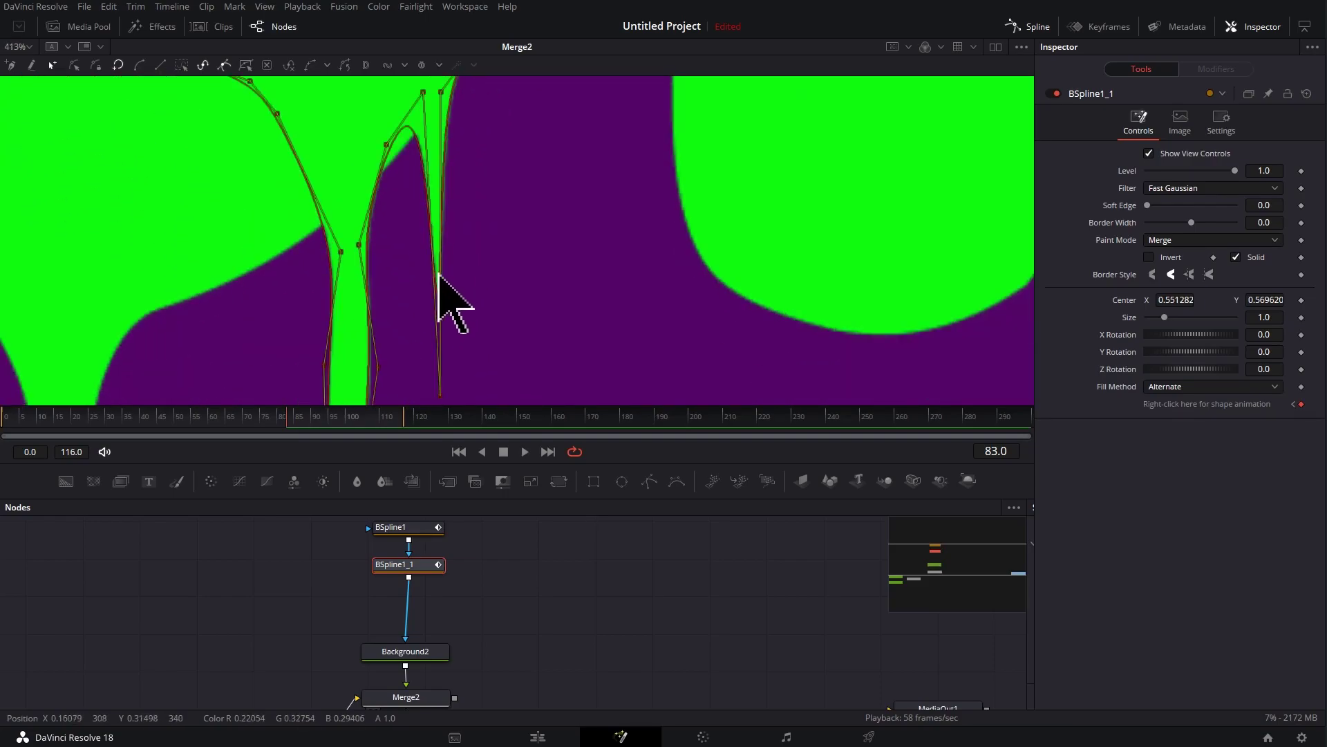
pyautogui.moveTo(434, 273); pyautogui.dragTo(468, 262)
pyautogui.moveTo(458, 335); pyautogui.dragTo(431, 337)
pyautogui.moveTo(423, 245); pyautogui.dragTo(403, 279)
pyautogui.moveTo(421, 100); pyautogui.dragTo(425, 136)
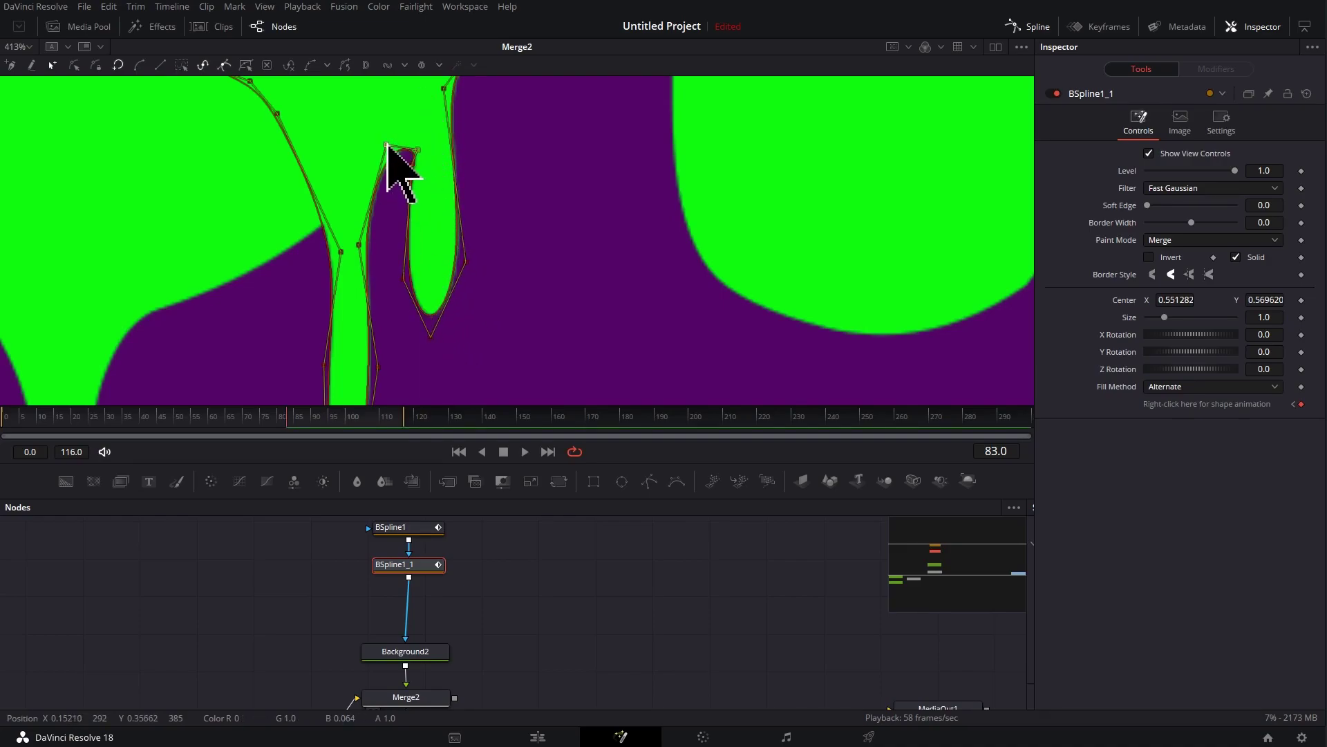
pyautogui.moveTo(386, 145); pyautogui.dragTo(386, 161)
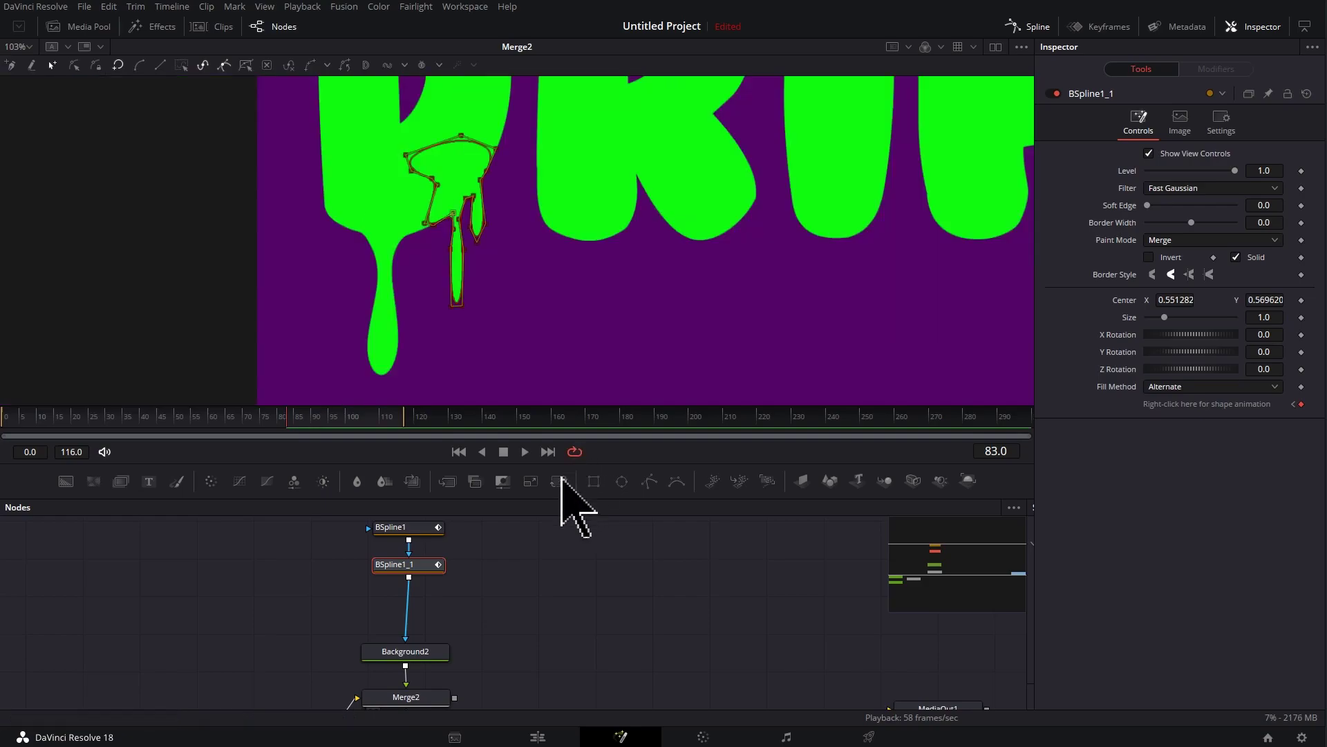
pyautogui.press('space')
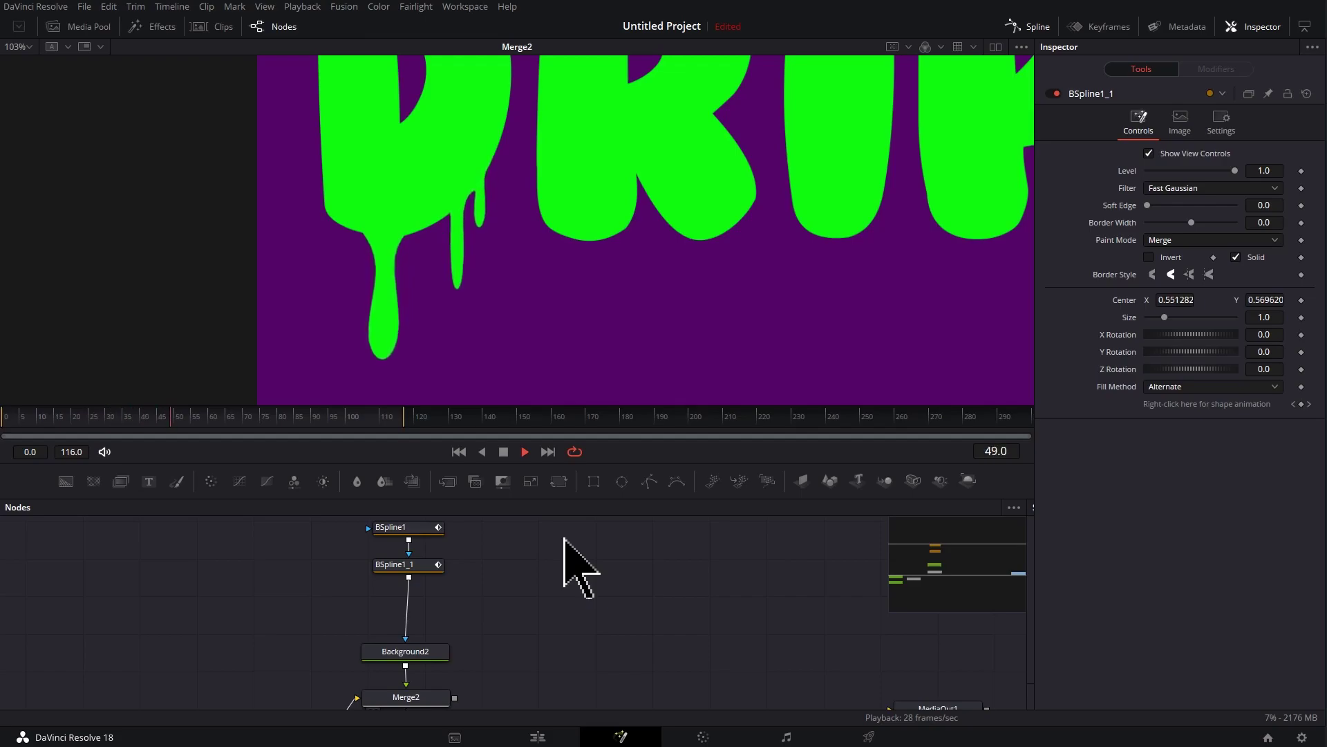
# At frame 0, tuck BSpline1_1's points protruding past the D's right edge inside the letter, and scrub through the result
pyautogui.moveTo(25, 423); pyautogui.dragTo(1, 436)
pyautogui.press('Right')
pyautogui.press('Right')
pyautogui.press('Right')
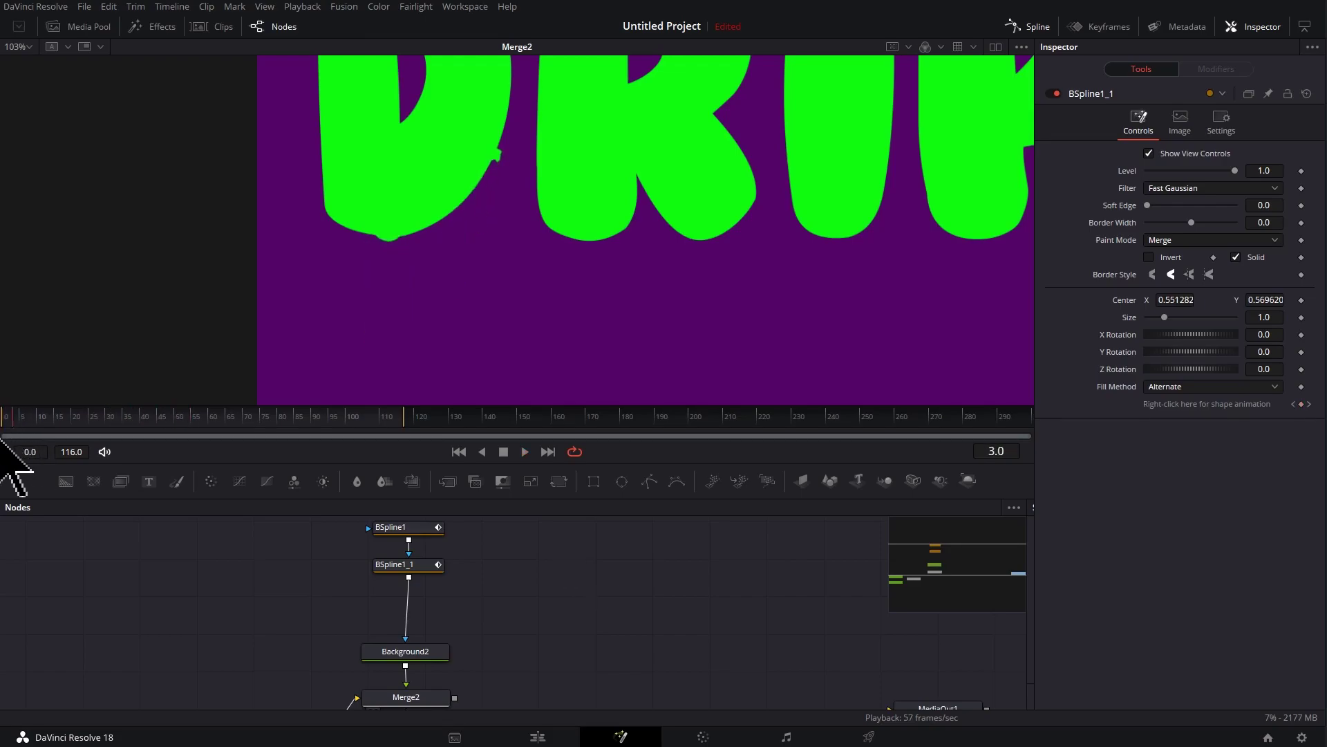
pyautogui.scroll(5, 480, 133)
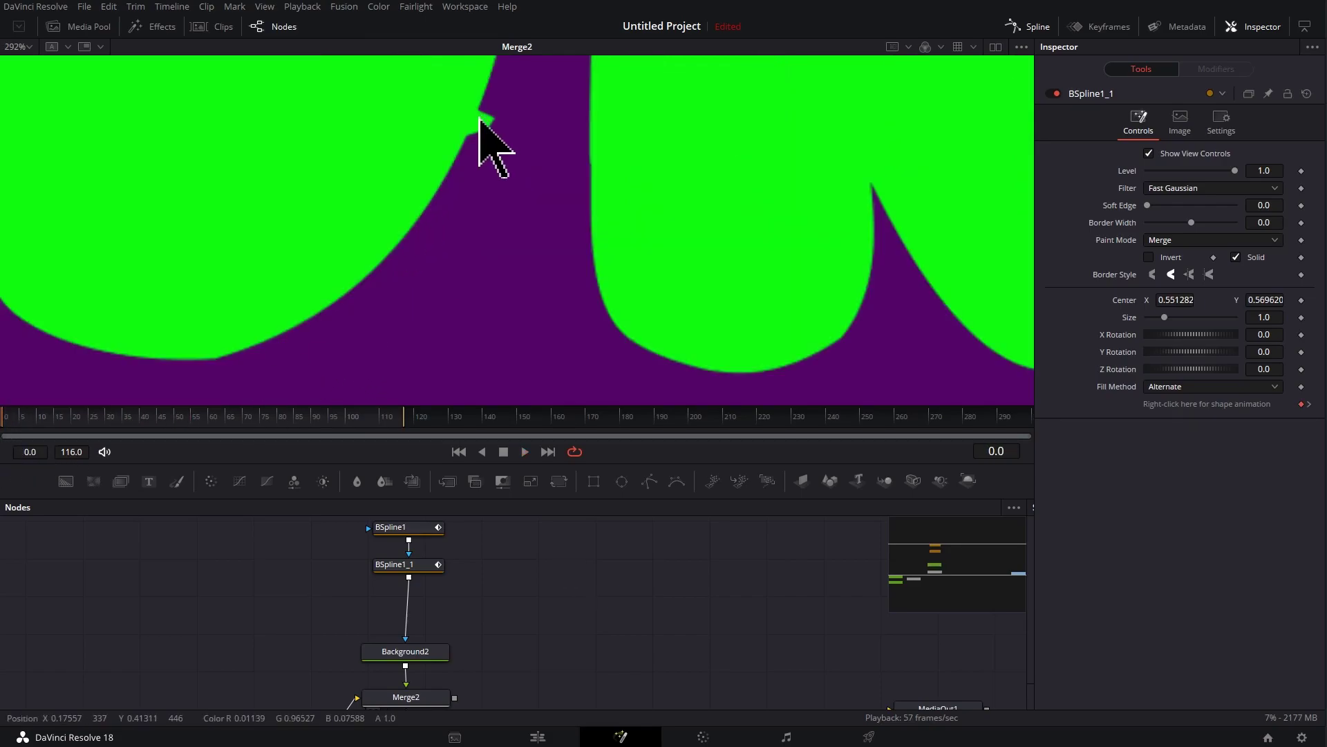
pyautogui.click(421, 568)
pyautogui.scroll(3, 459, 370)
pyautogui.moveTo(588, 137); pyautogui.dragTo(434, 290)
pyautogui.moveTo(543, 229); pyautogui.dragTo(487, 225)
pyautogui.moveTo(107, 426); pyautogui.dragTo(47, 442)
pyautogui.scroll(-4, 524, 302)
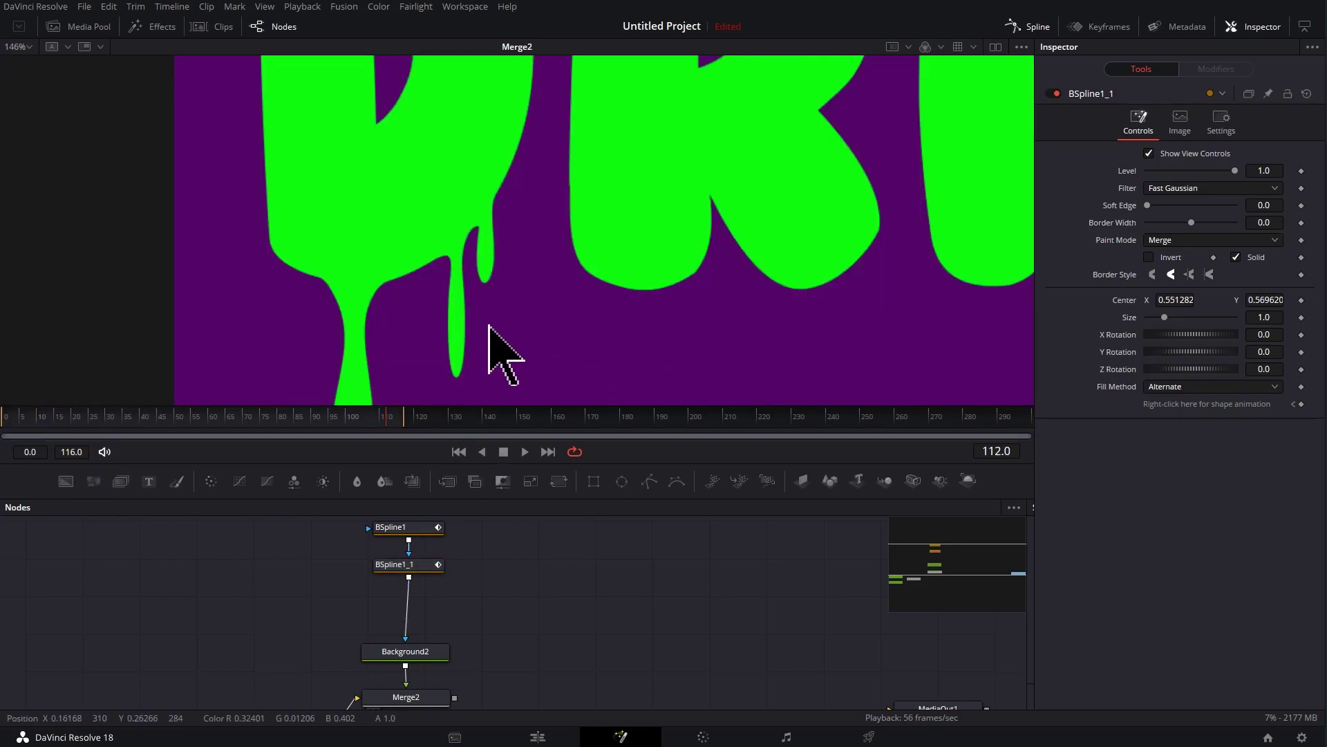
pyautogui.scroll(-2, 492, 339)
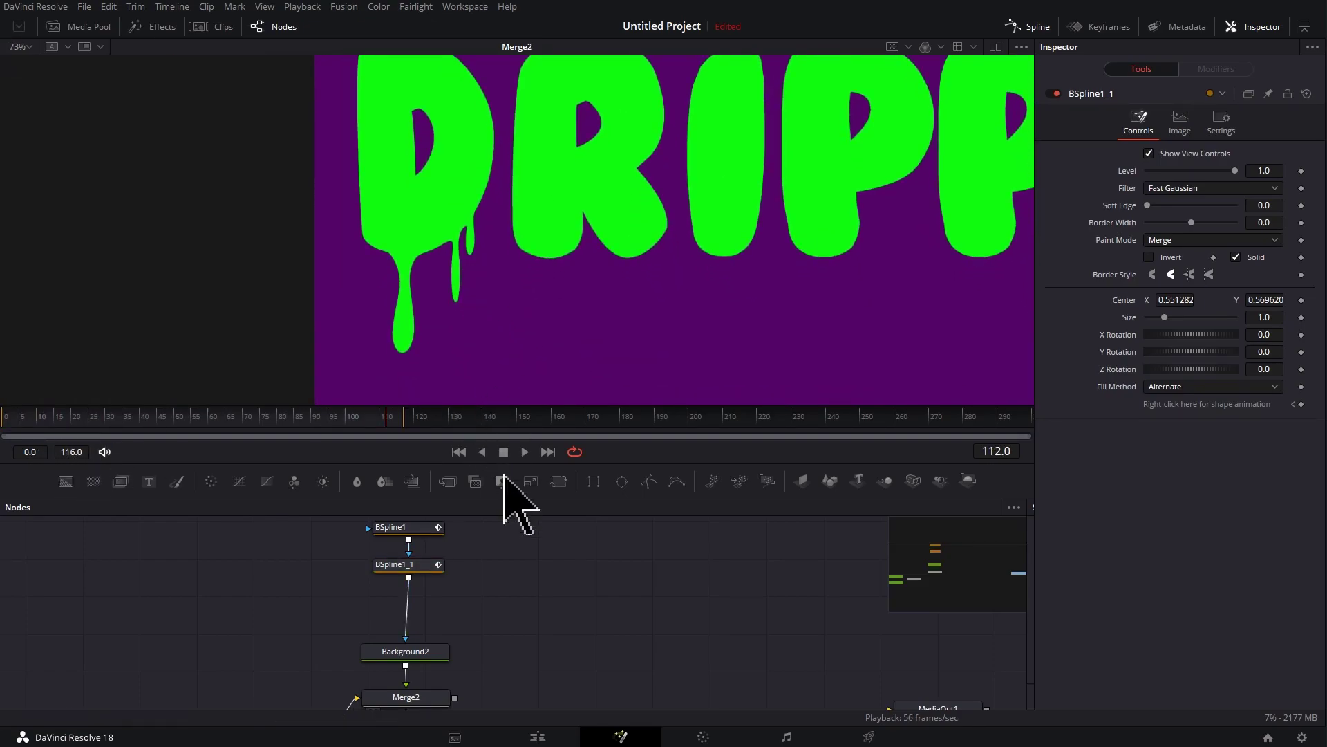
# Display BSpline1_1's whole animation curve in the Spline editor, move its last keyframe earlier, and play back the drip
pyautogui.click(413, 567)
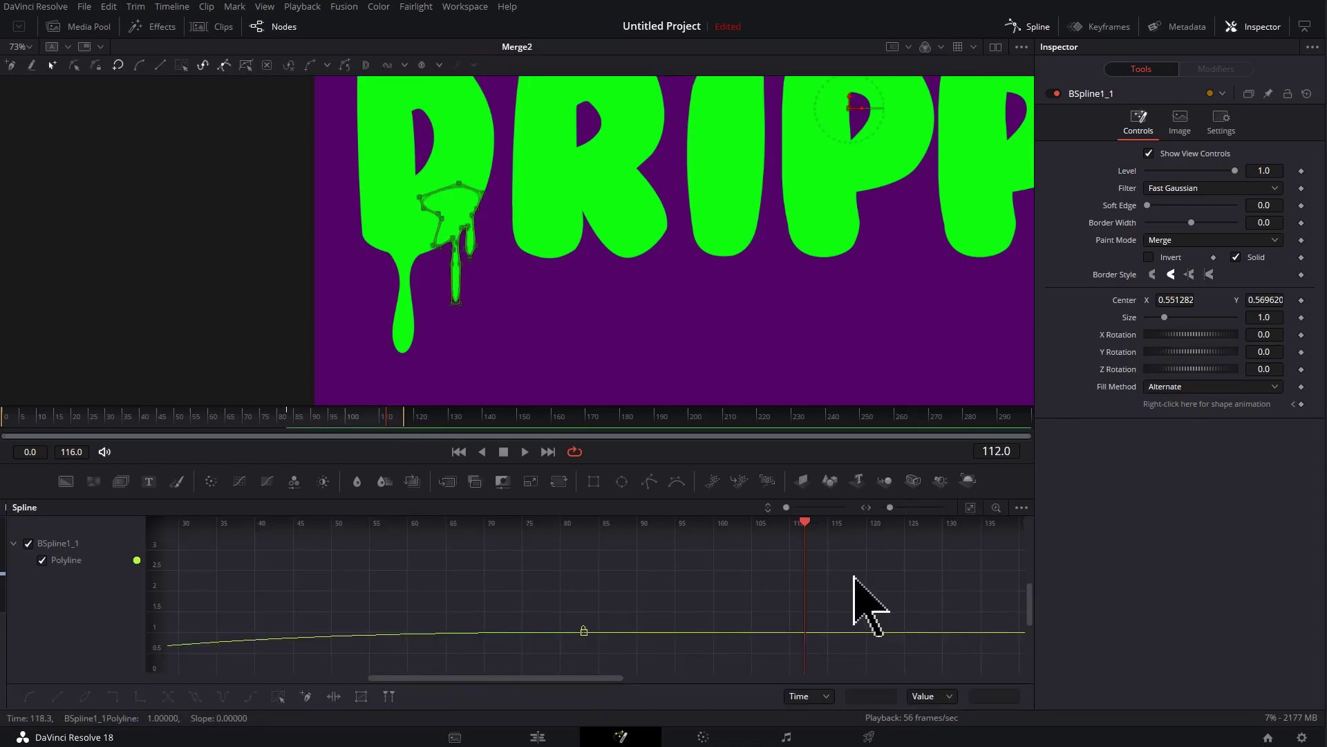
pyautogui.hotkey('ctrl', 'f')
pyautogui.scroll(-2, 826, 570)
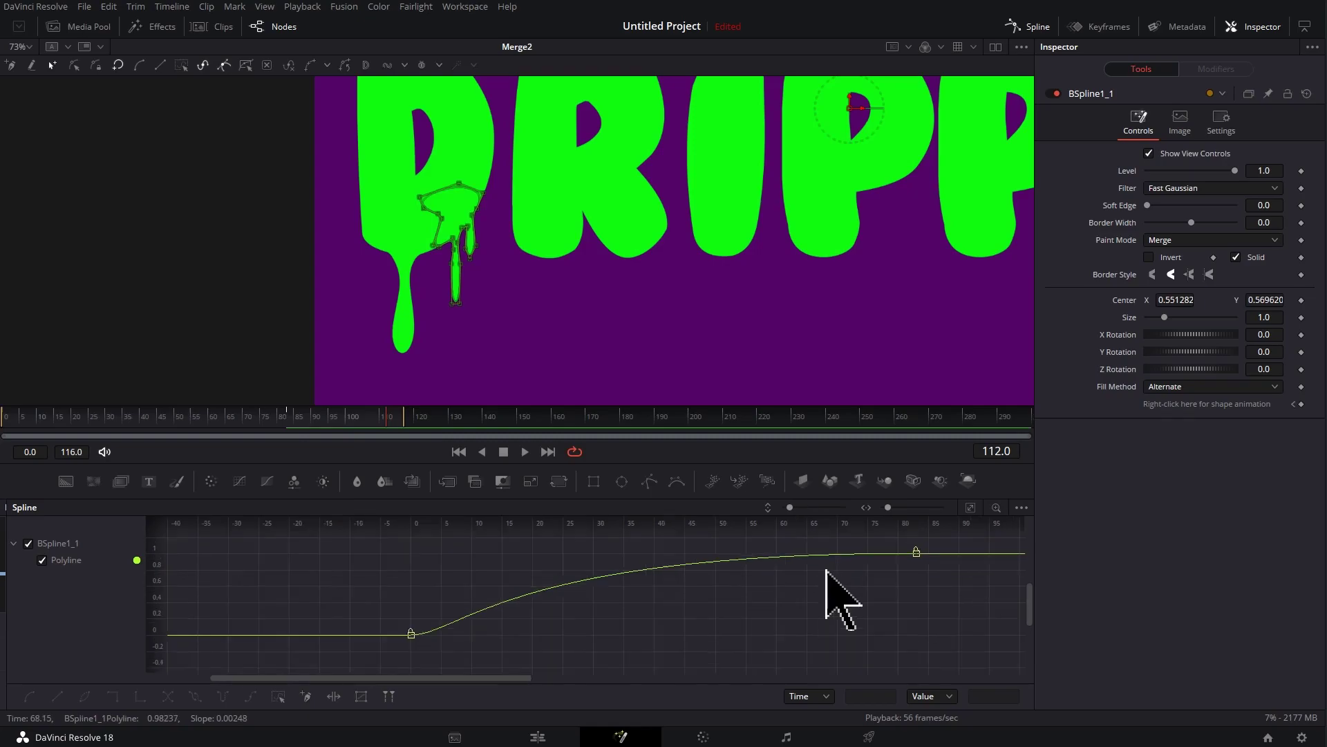
pyautogui.scroll(-2, 836, 600)
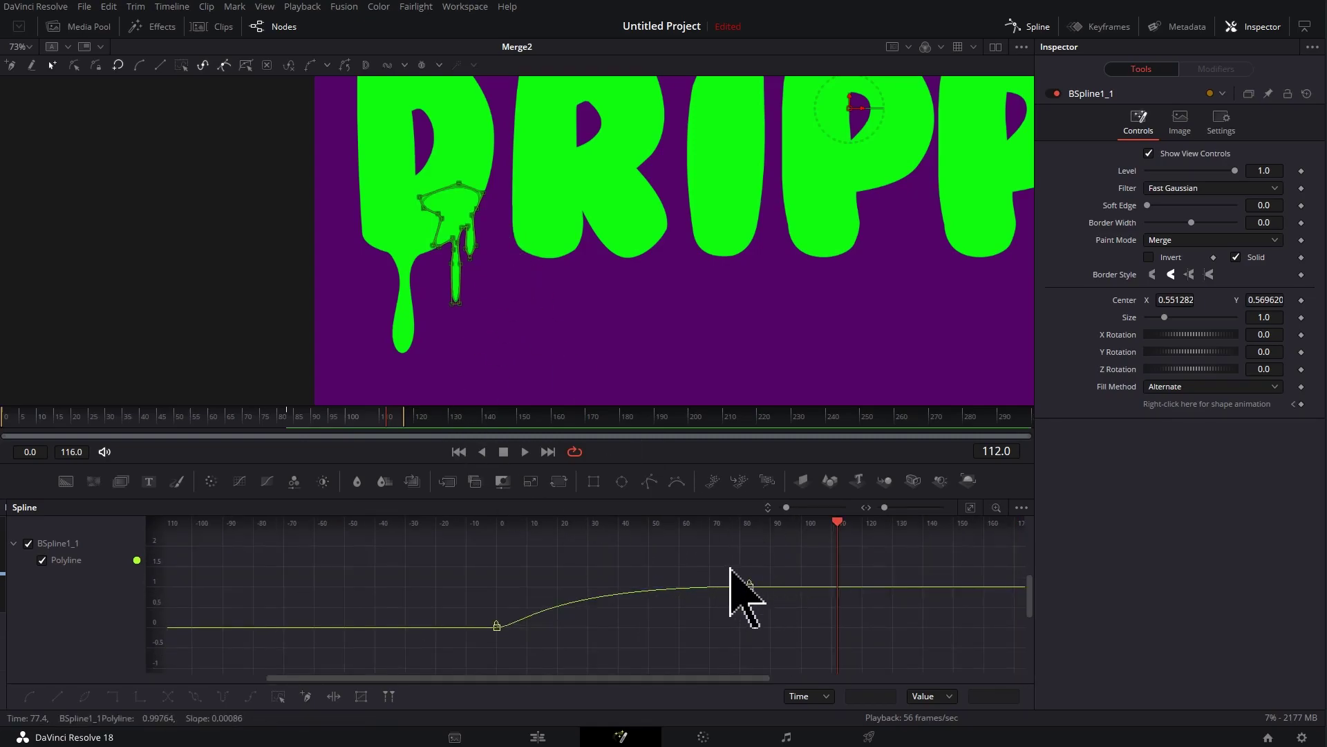
pyautogui.moveTo(726, 566); pyautogui.dragTo(679, 586)
pyautogui.click(458, 451)
pyautogui.click(525, 451)
pyautogui.click(408, 566)
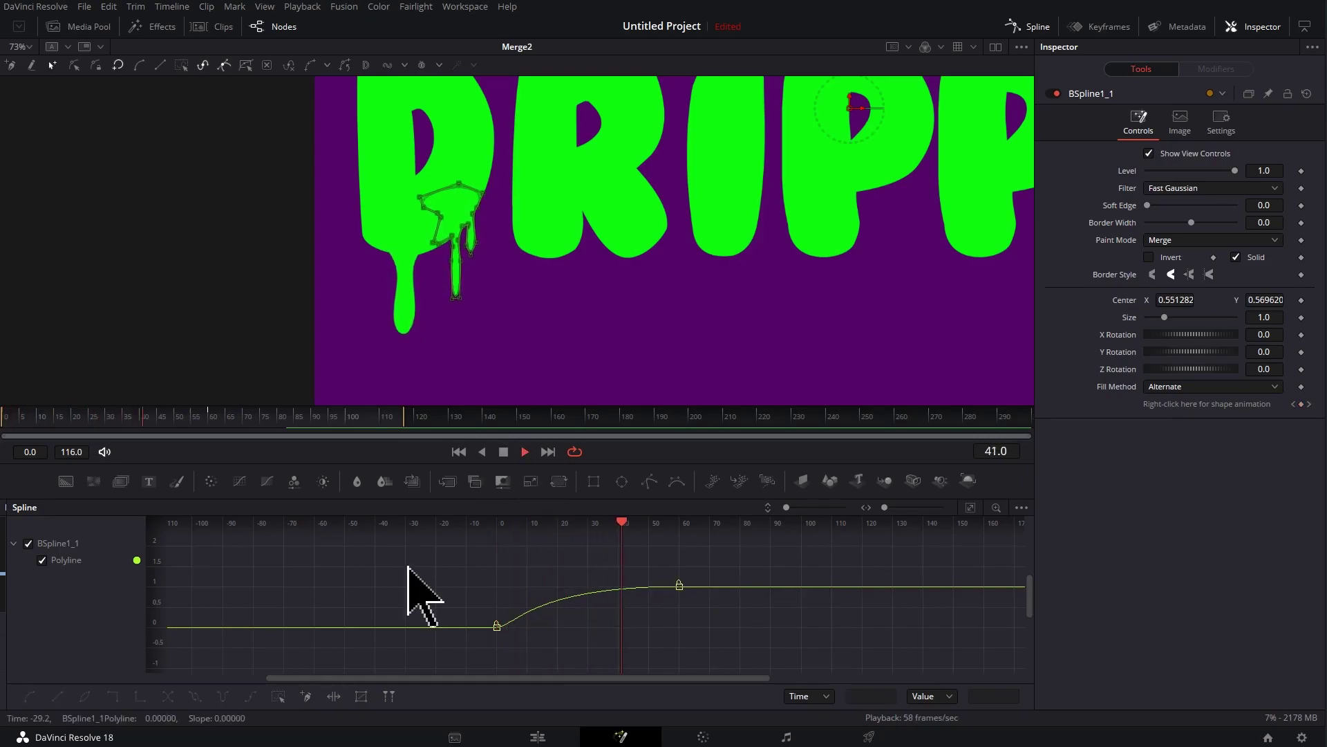
# Set BSpline1_1's last keyframe to frame 42 and play back the faster drip
pyautogui.click(678, 587)
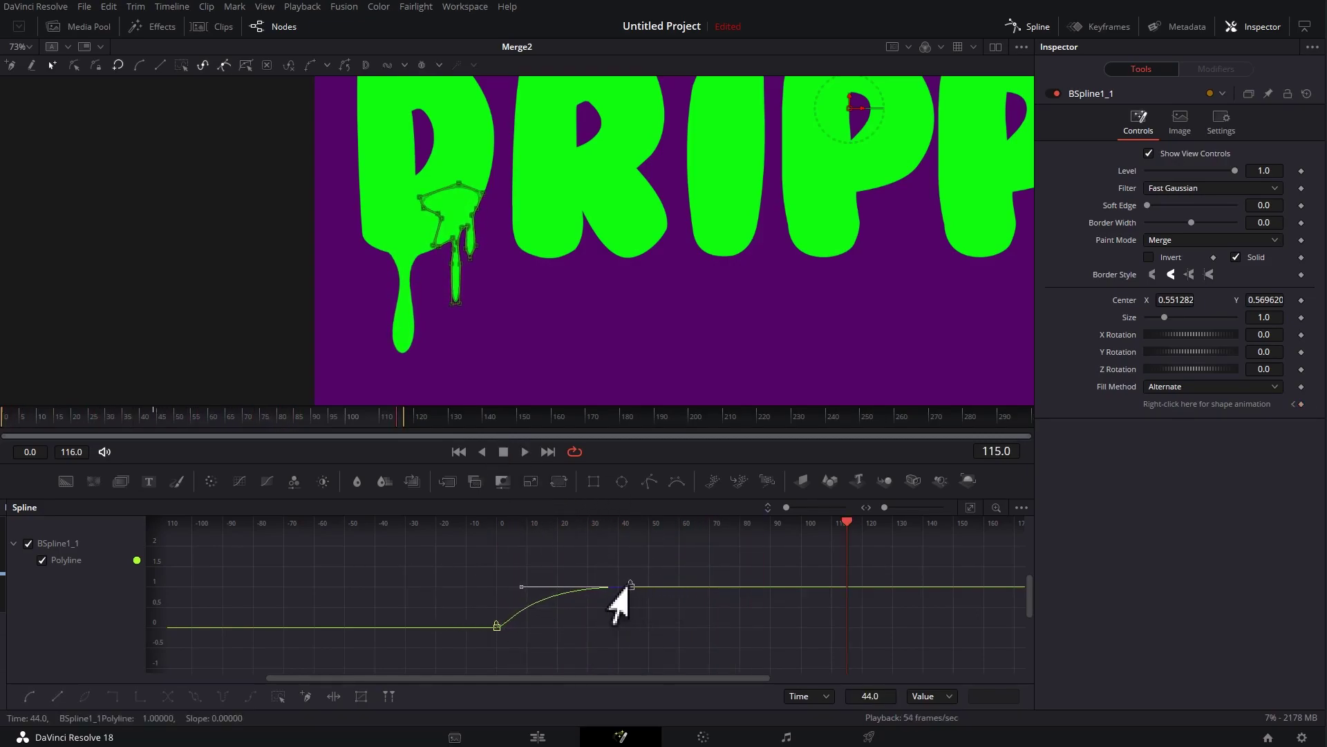
pyautogui.click(459, 452)
pyautogui.click(525, 451)
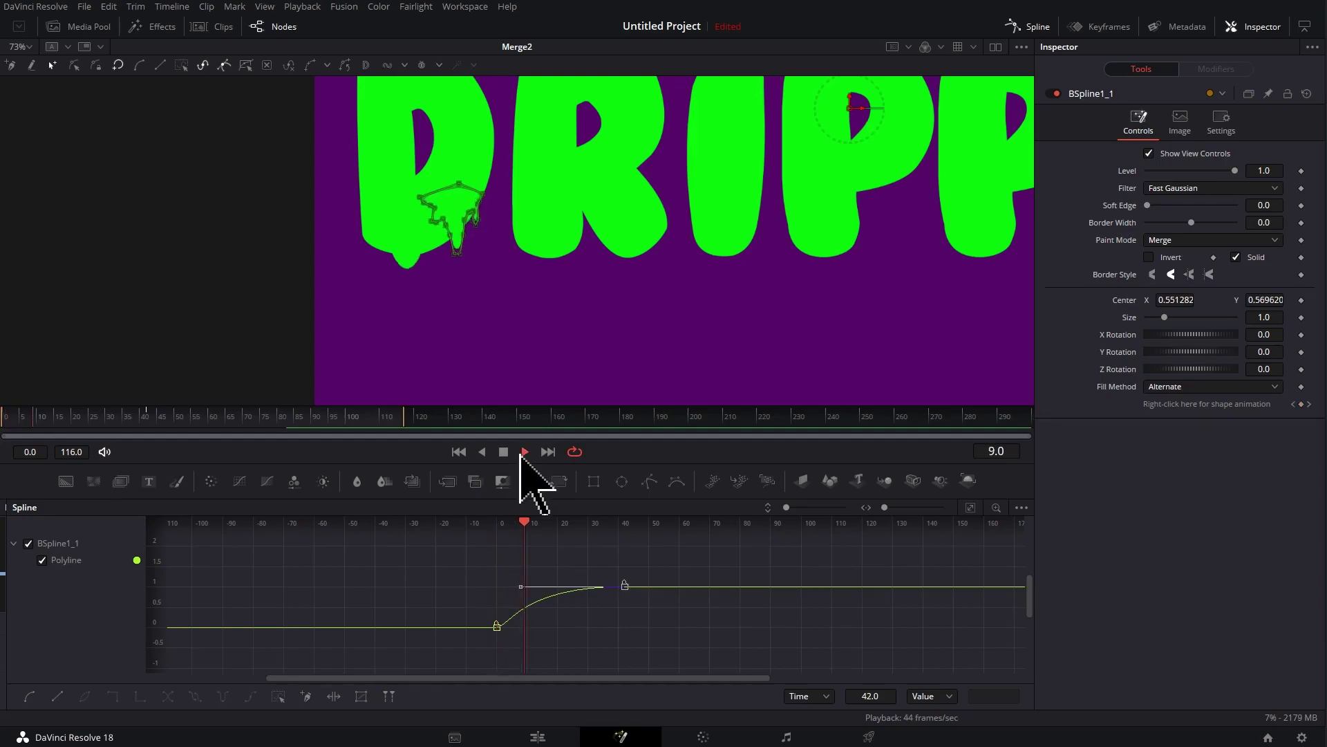
pyautogui.click(523, 453)
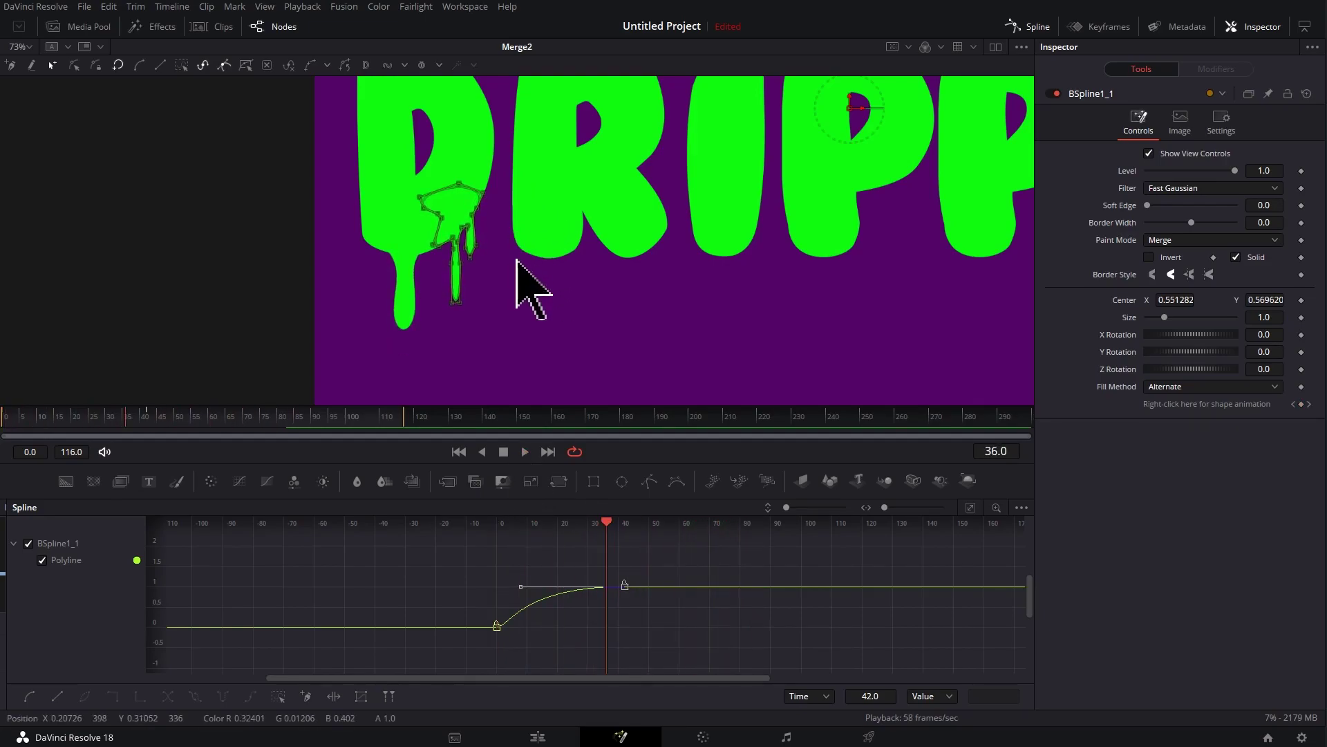
pyautogui.moveTo(657, 259); pyautogui.dragTo(592, 355)
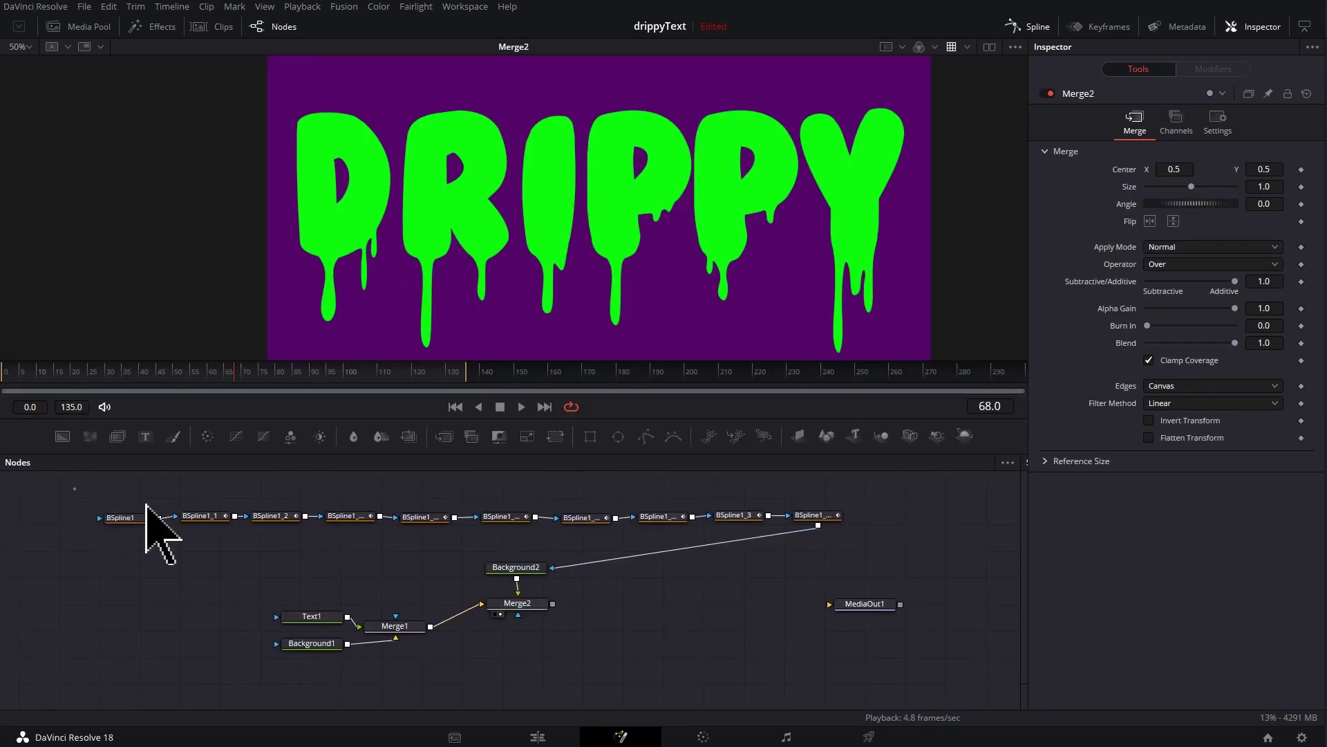
# Select the entire chain of BSpline nodes and combine them into a single group
pyautogui.moveTo(74, 488); pyautogui.dragTo(810, 536)
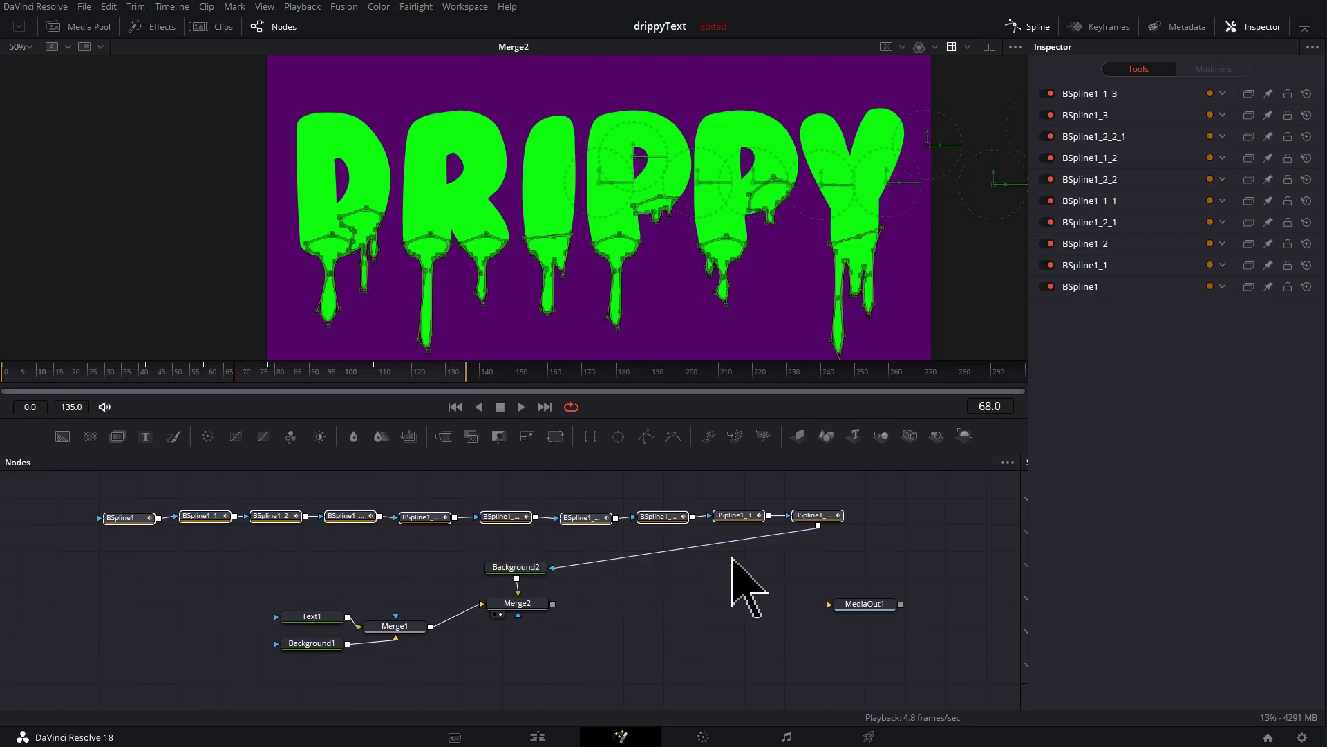
pyautogui.scroll(-3, 607, 589)
pyautogui.scroll(3, 614, 600)
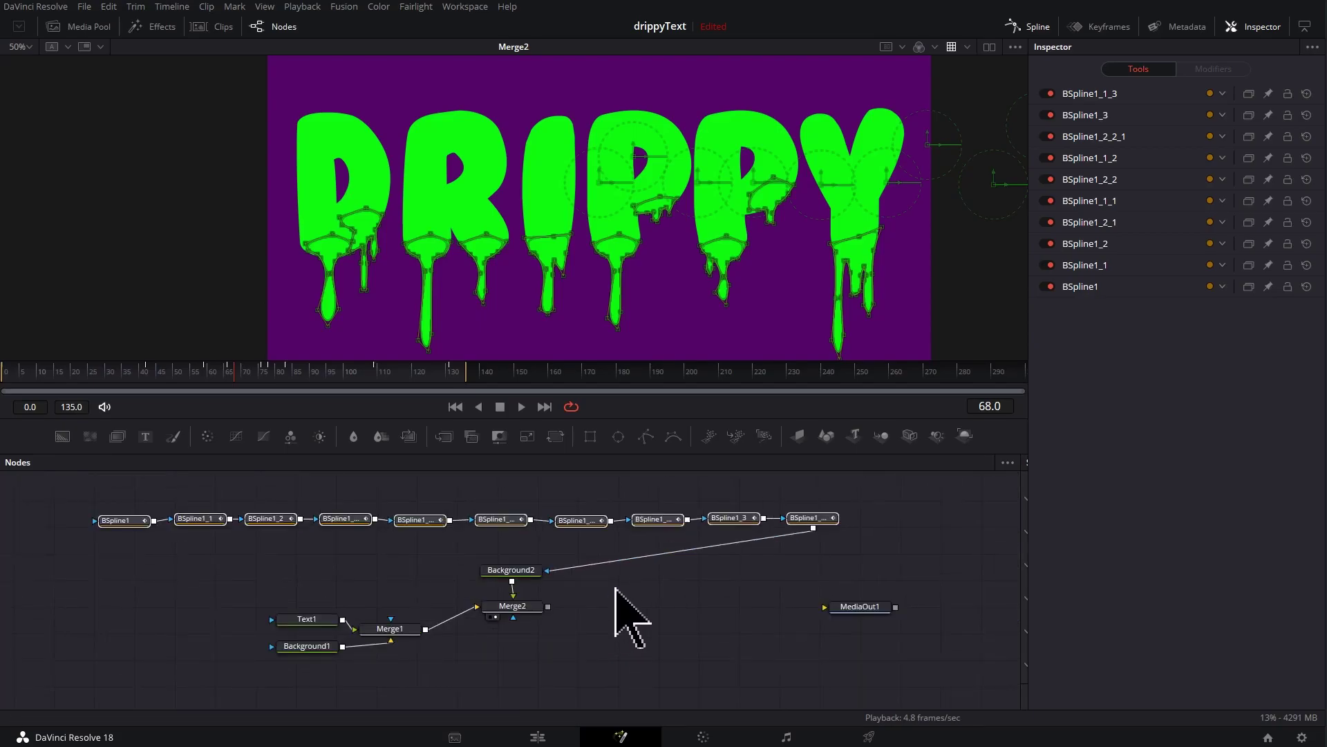
pyautogui.moveTo(57, 482); pyautogui.dragTo(804, 520)
pyautogui.rightClick(804, 519)
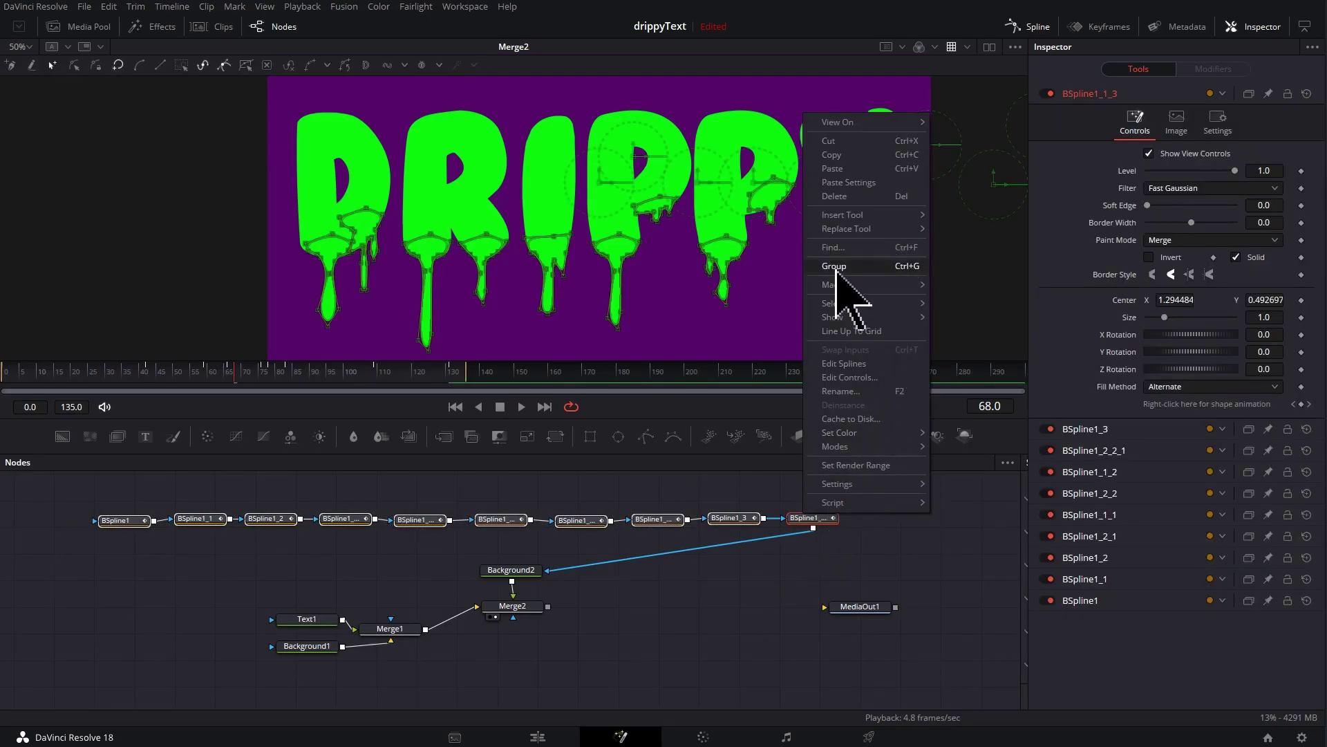
pyautogui.click(835, 269)
# Rearrange Group1 and Background2 below the text branch, reposition Merge2, and connect its output to MediaOut1
pyautogui.moveTo(470, 515); pyautogui.dragTo(257, 691)
pyautogui.moveTo(510, 655); pyautogui.dragTo(533, 573)
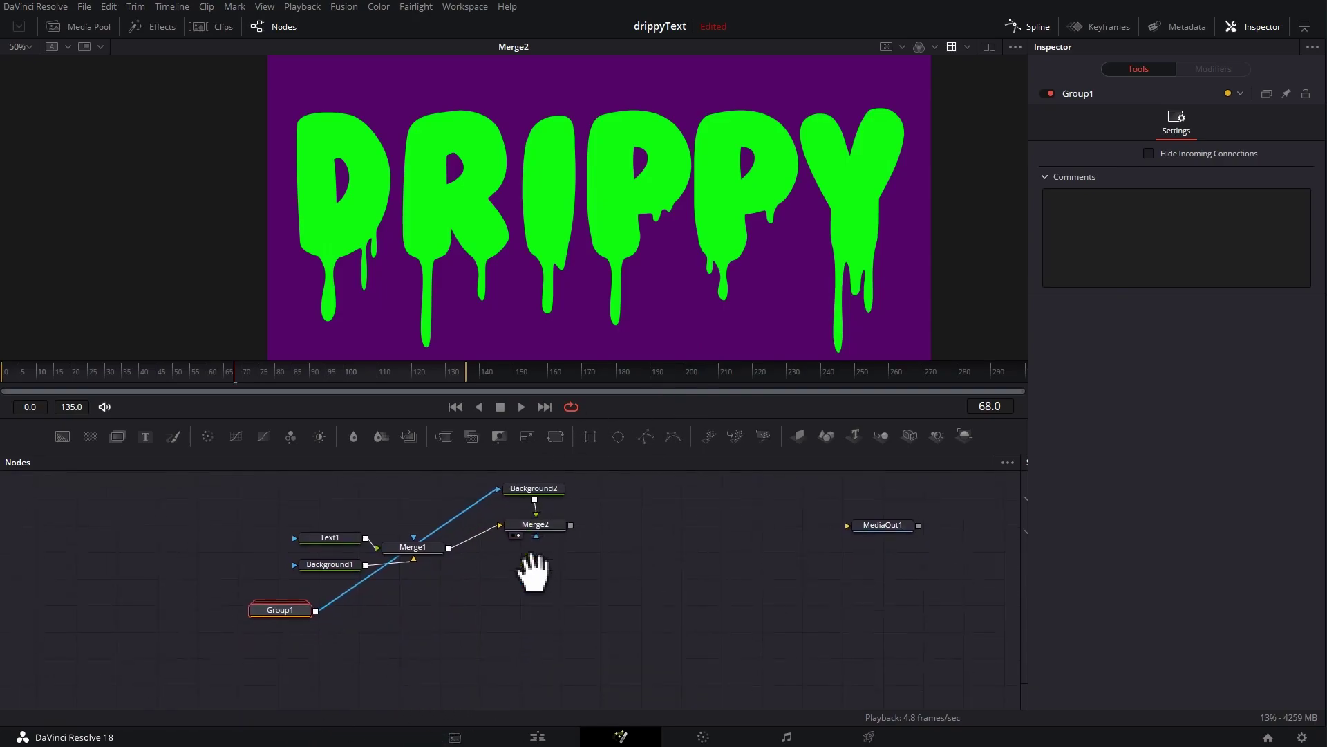
pyautogui.moveTo(533, 489); pyautogui.dragTo(401, 626)
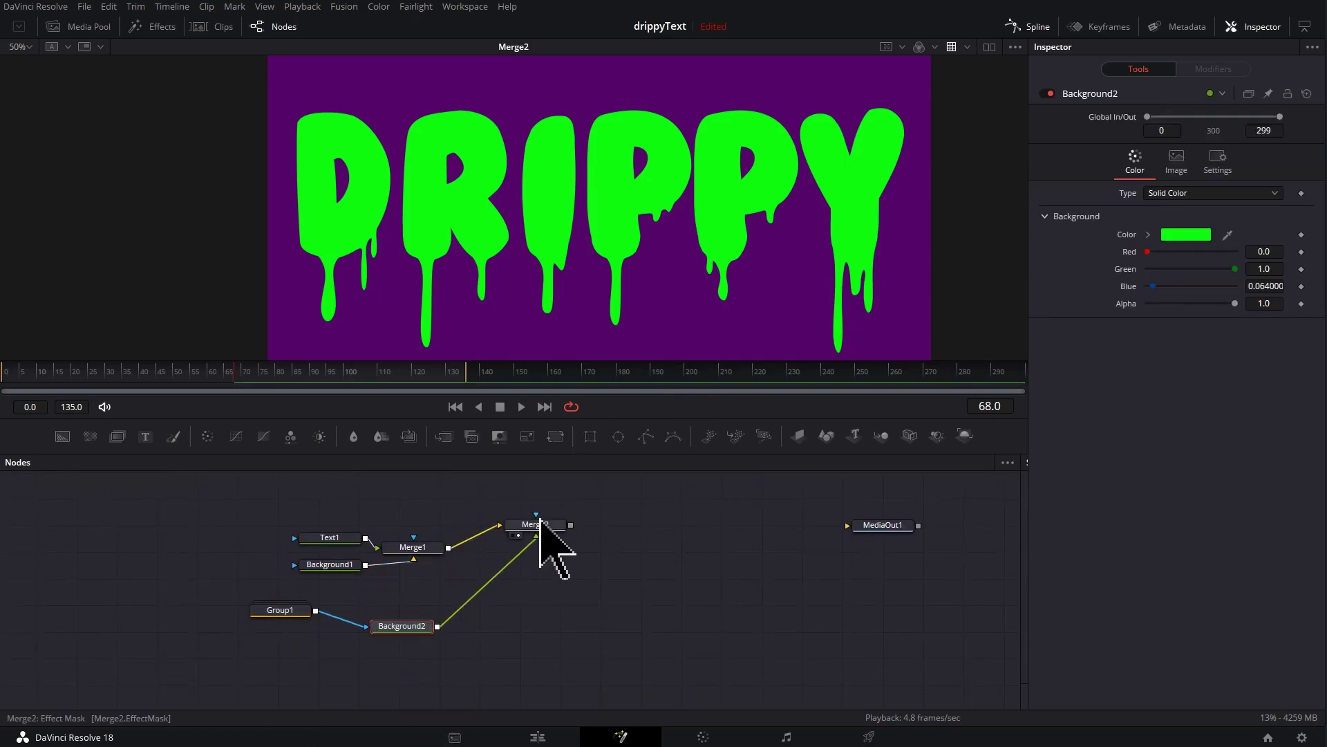
pyautogui.moveTo(528, 531); pyautogui.dragTo(797, 583)
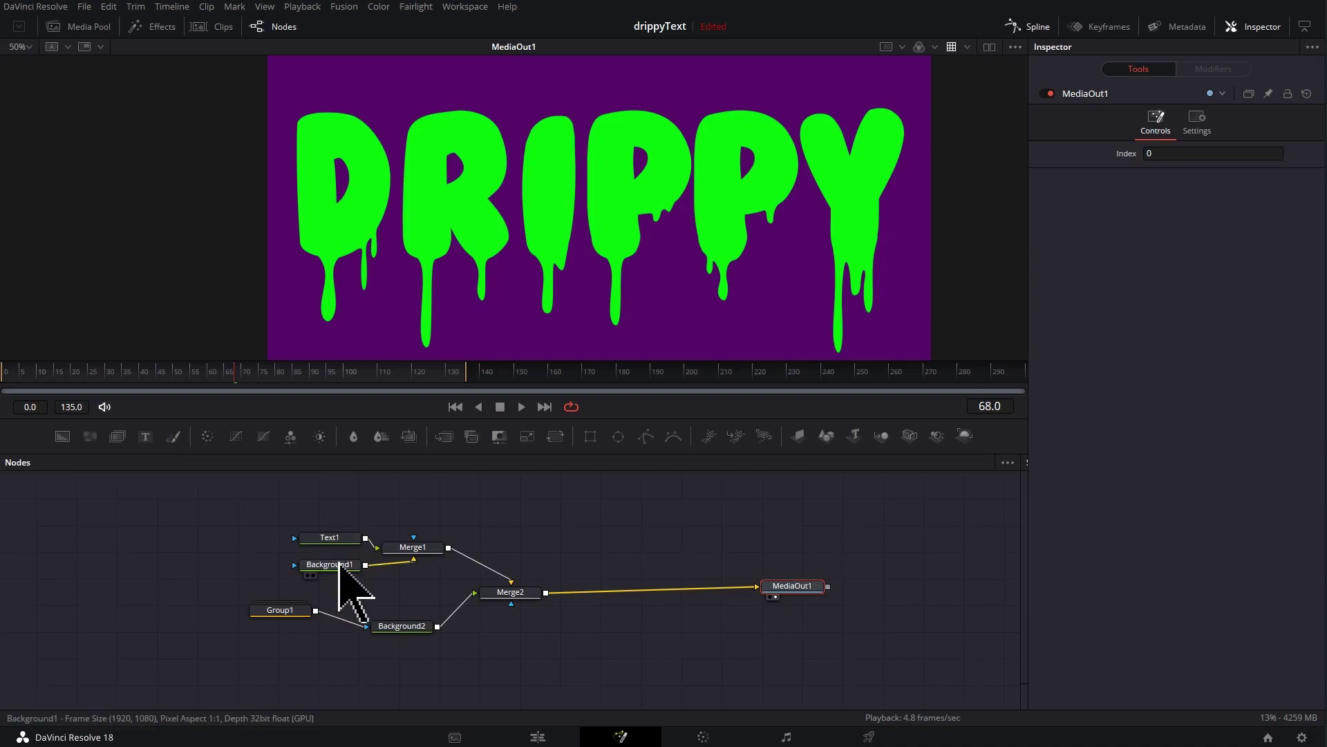
# Detach Background1, delete Merge1, and feed Text1 directly into Merge2's background input
pyautogui.moveTo(339, 565); pyautogui.dragTo(714, 664)
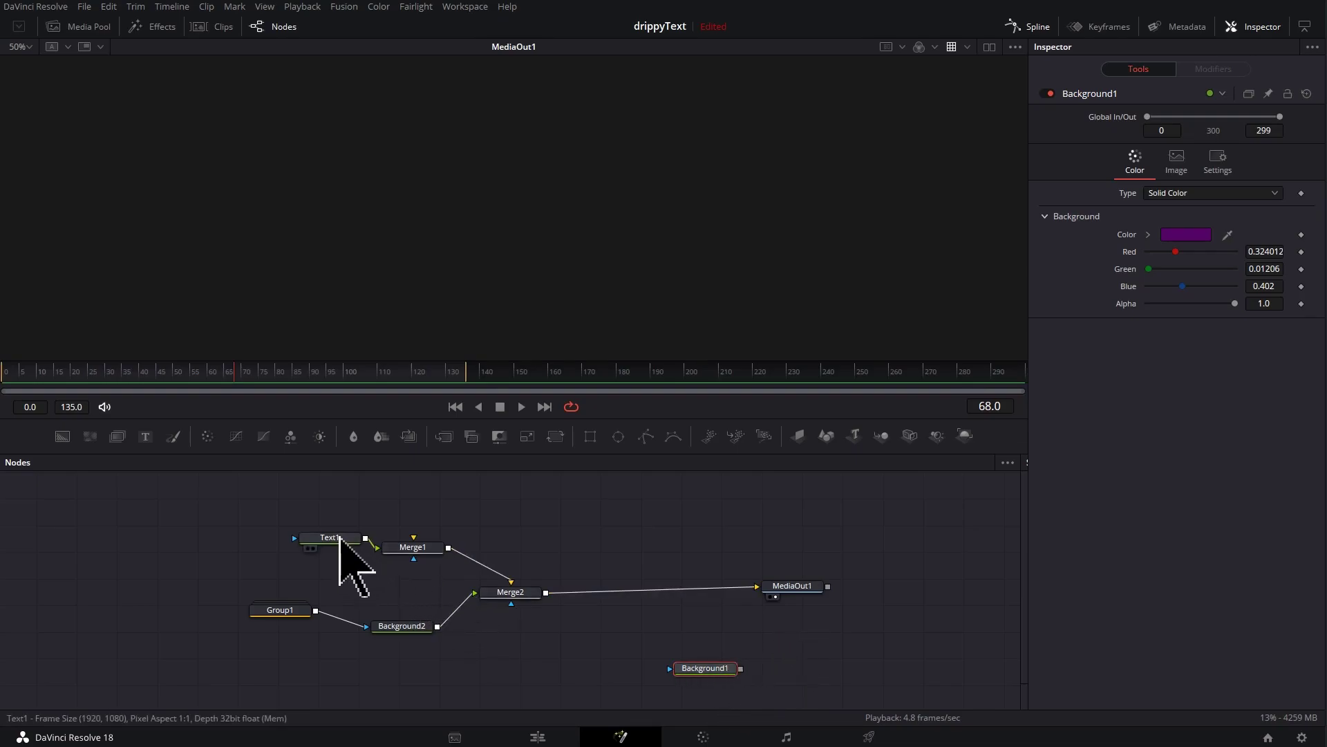
pyautogui.moveTo(339, 536); pyautogui.dragTo(326, 543)
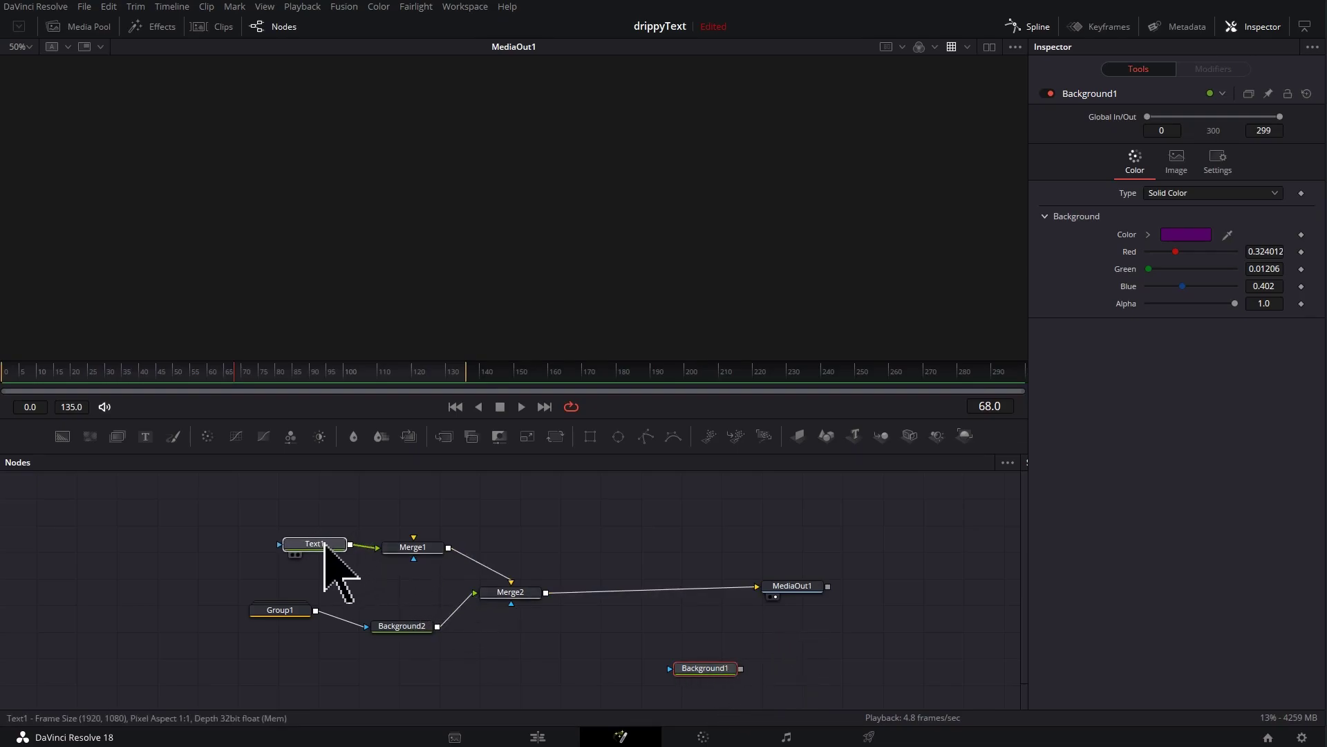
pyautogui.click(434, 551)
pyautogui.press('Delete')
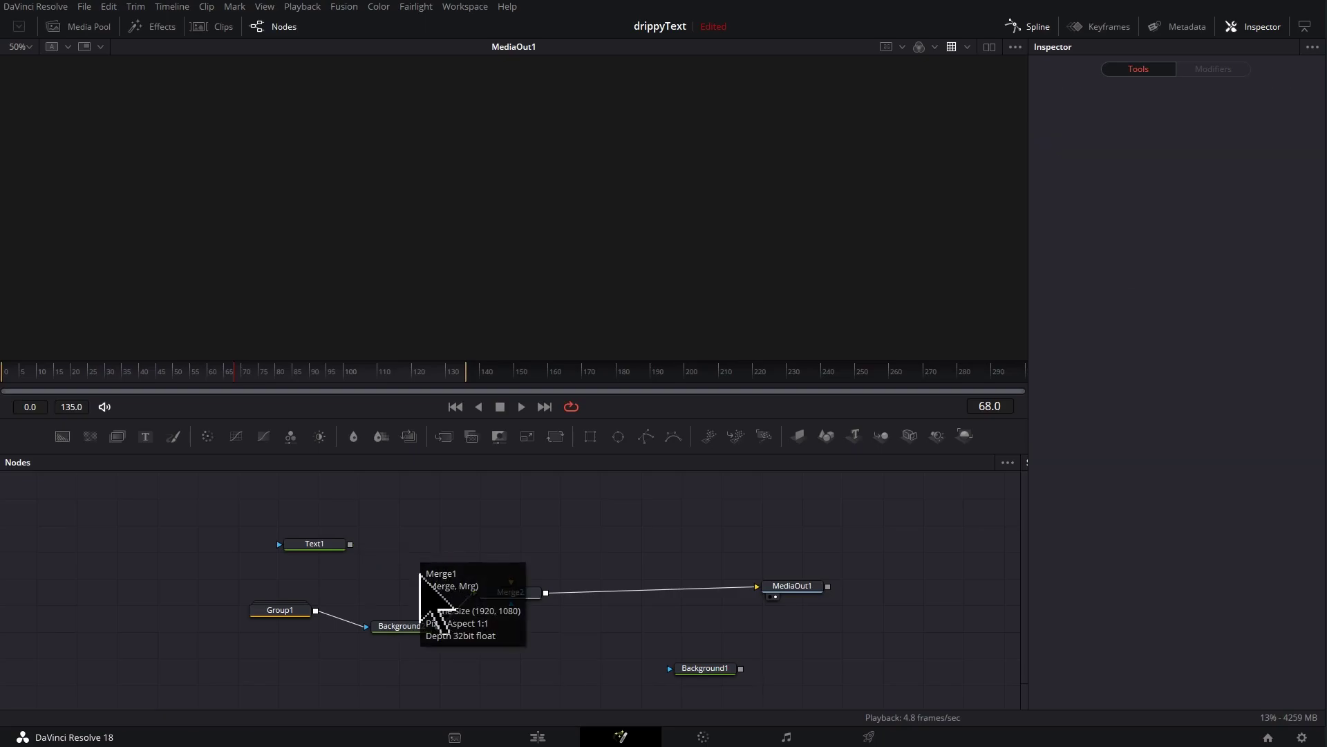
pyautogui.moveTo(349, 544); pyautogui.dragTo(489, 594)
pyautogui.moveTo(326, 546); pyautogui.dragTo(434, 568)
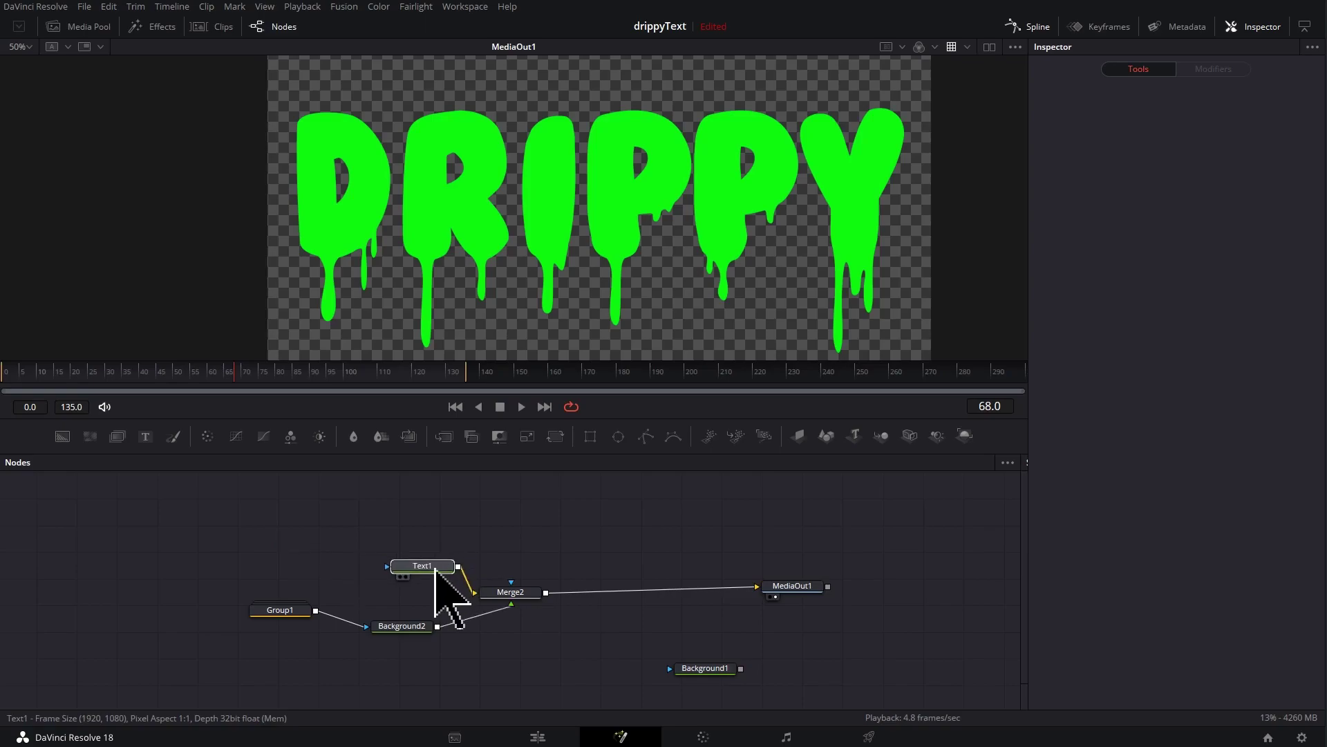
# Compact the node layout by moving Background2 and Group1 closer to Merge2
pyautogui.moveTo(400, 629); pyautogui.dragTo(432, 640)
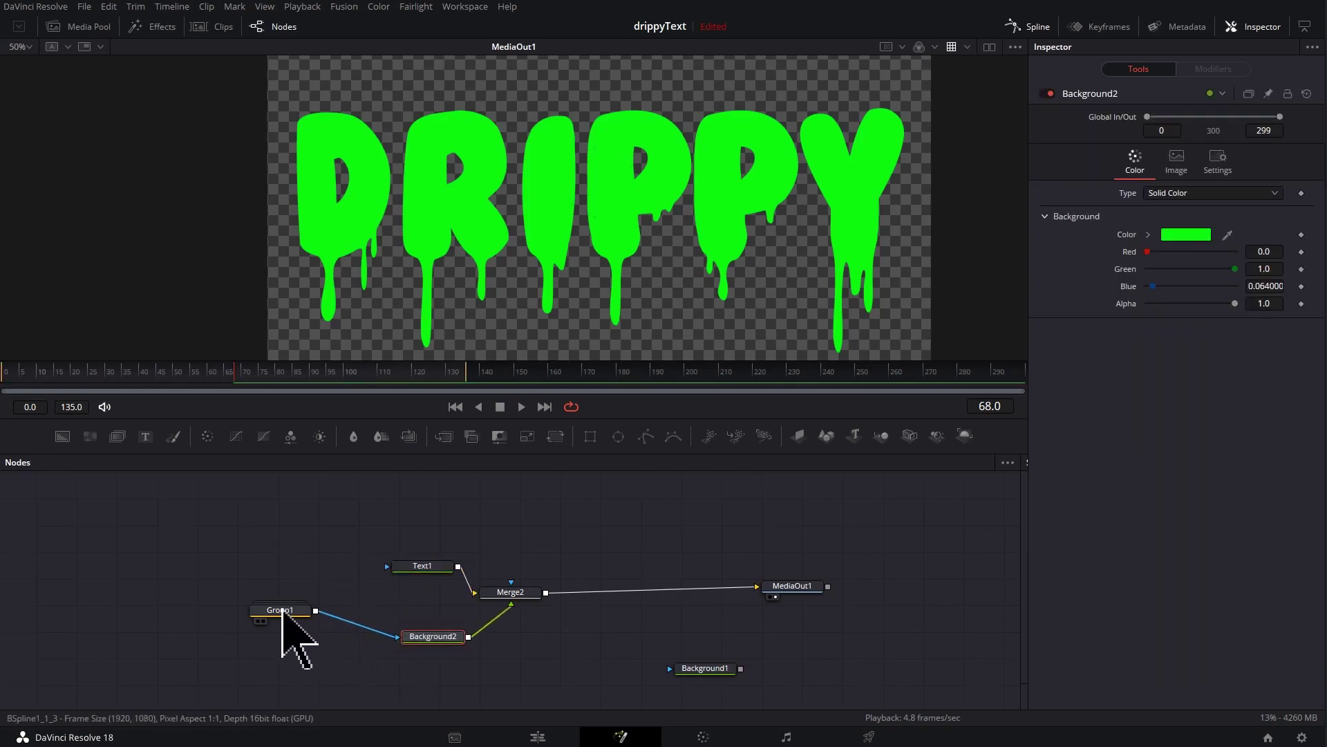
pyautogui.moveTo(287, 614); pyautogui.dragTo(340, 643)
pyautogui.moveTo(520, 591); pyautogui.dragTo(530, 592)
# Insert a VariBlur node between Merge2 and MediaOut1 and raise its Blur Size to the slider's maximum
pyautogui.hotkey('shift', 'space')
pyautogui.write('trans')
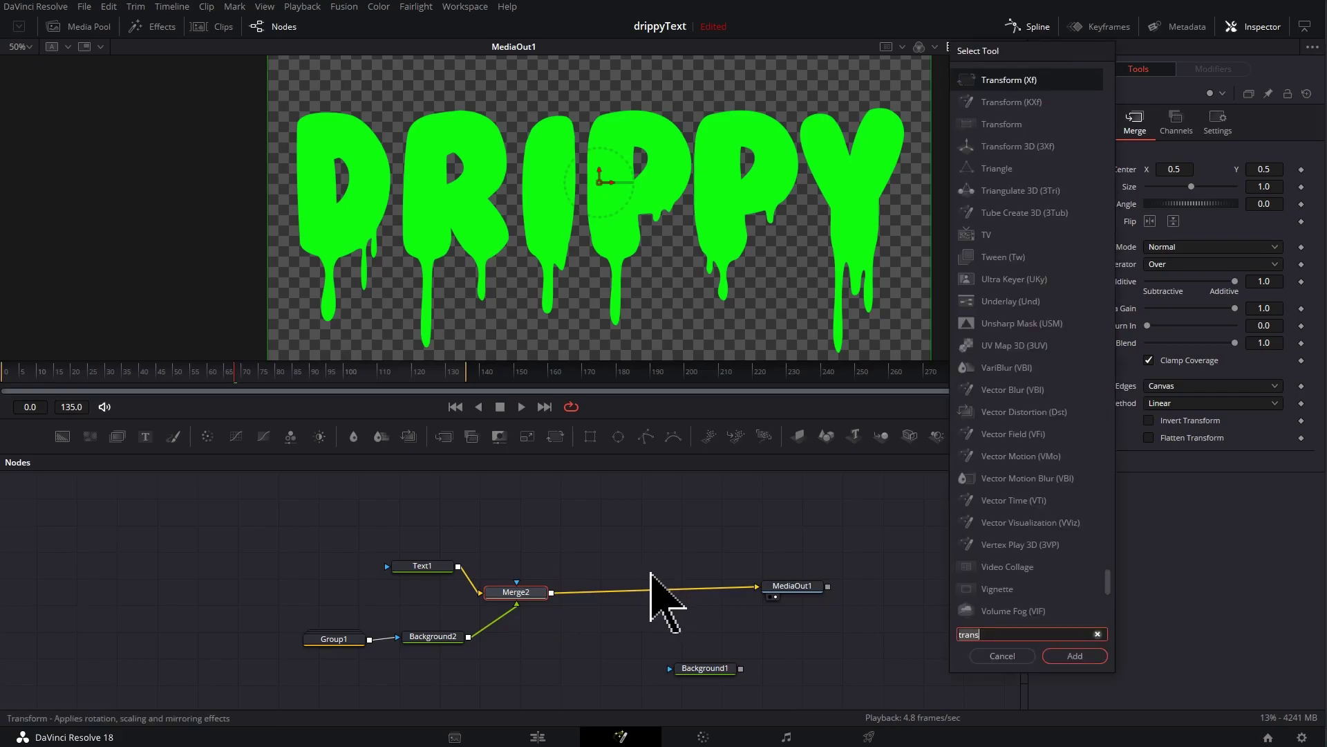
pyautogui.press('BackSpace')
pyautogui.press('BackSpace')
pyautogui.press('BackSpace')
pyautogui.press('BackSpace')
pyautogui.press('BackSpace')
pyautogui.write('var')
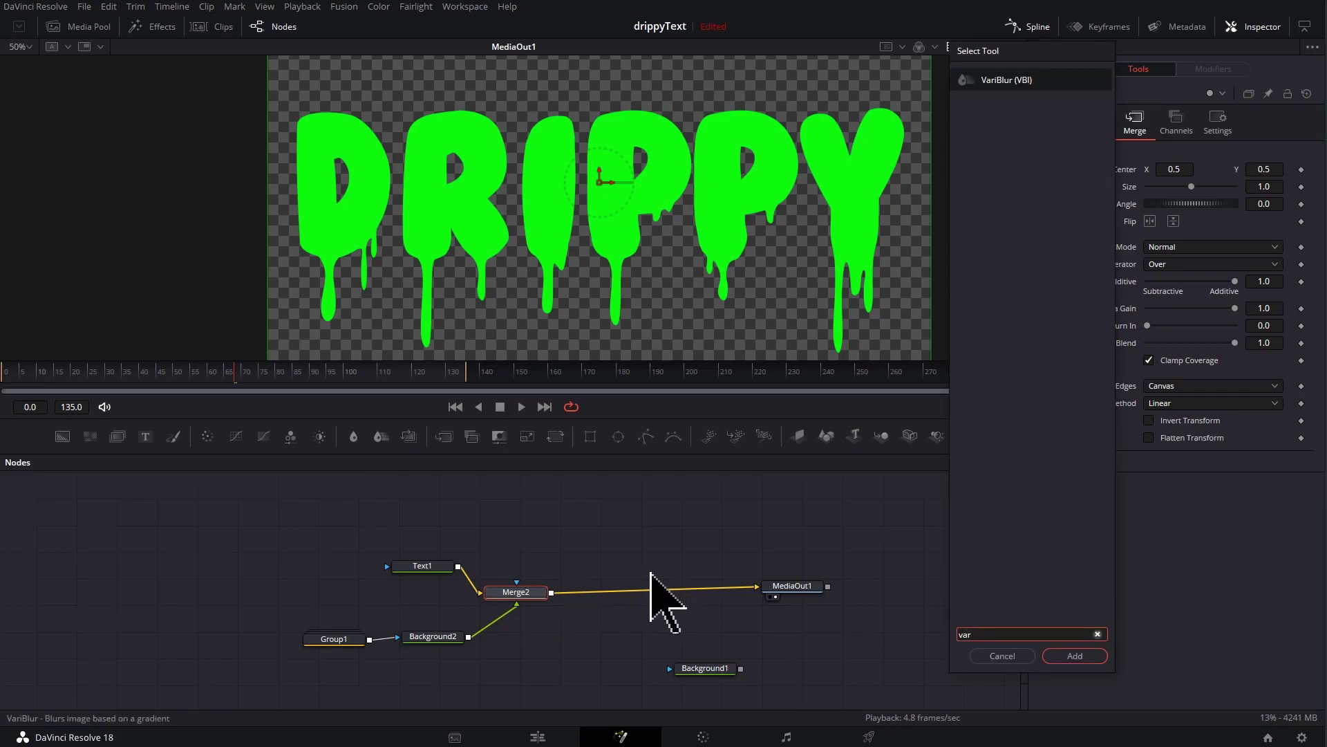
pyautogui.press('Return')
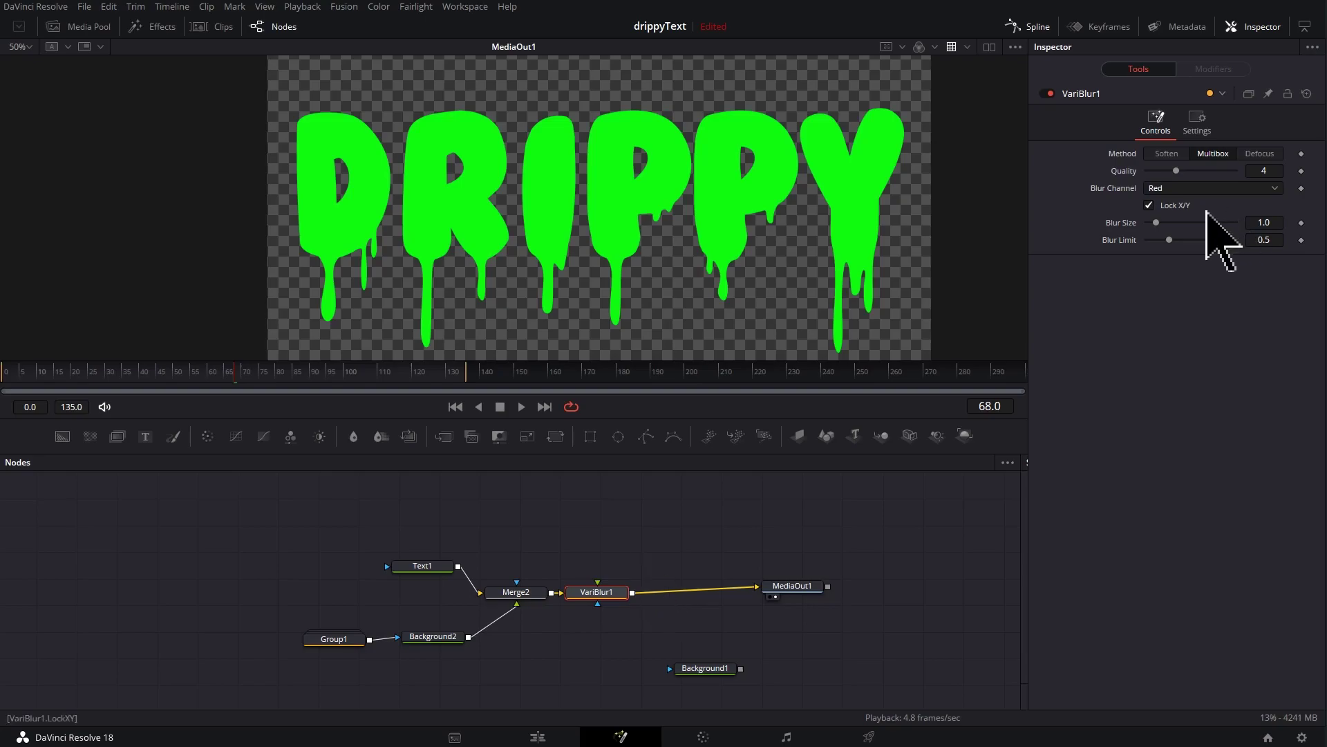
pyautogui.moveTo(1156, 222); pyautogui.dragTo(1243, 213)
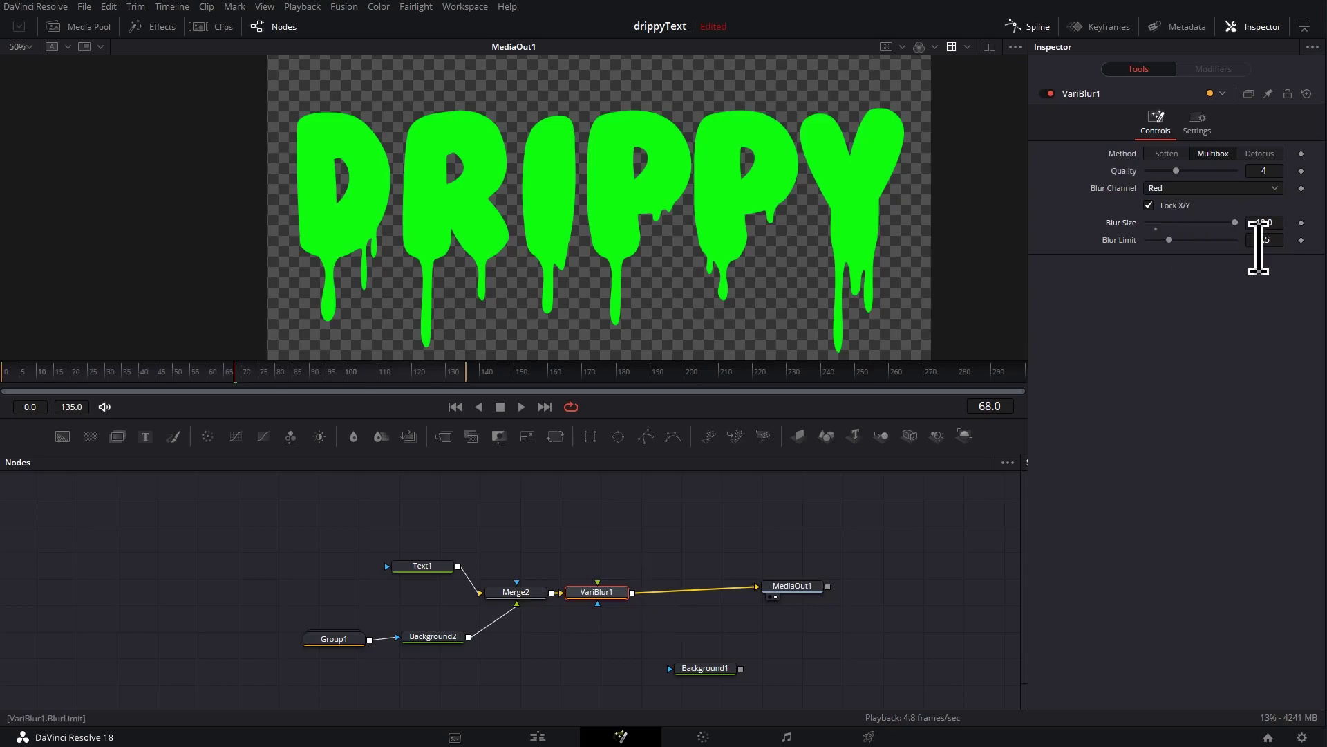
# Set the blur channel of VariBlur1 to Luma
pyautogui.click(1205, 191)
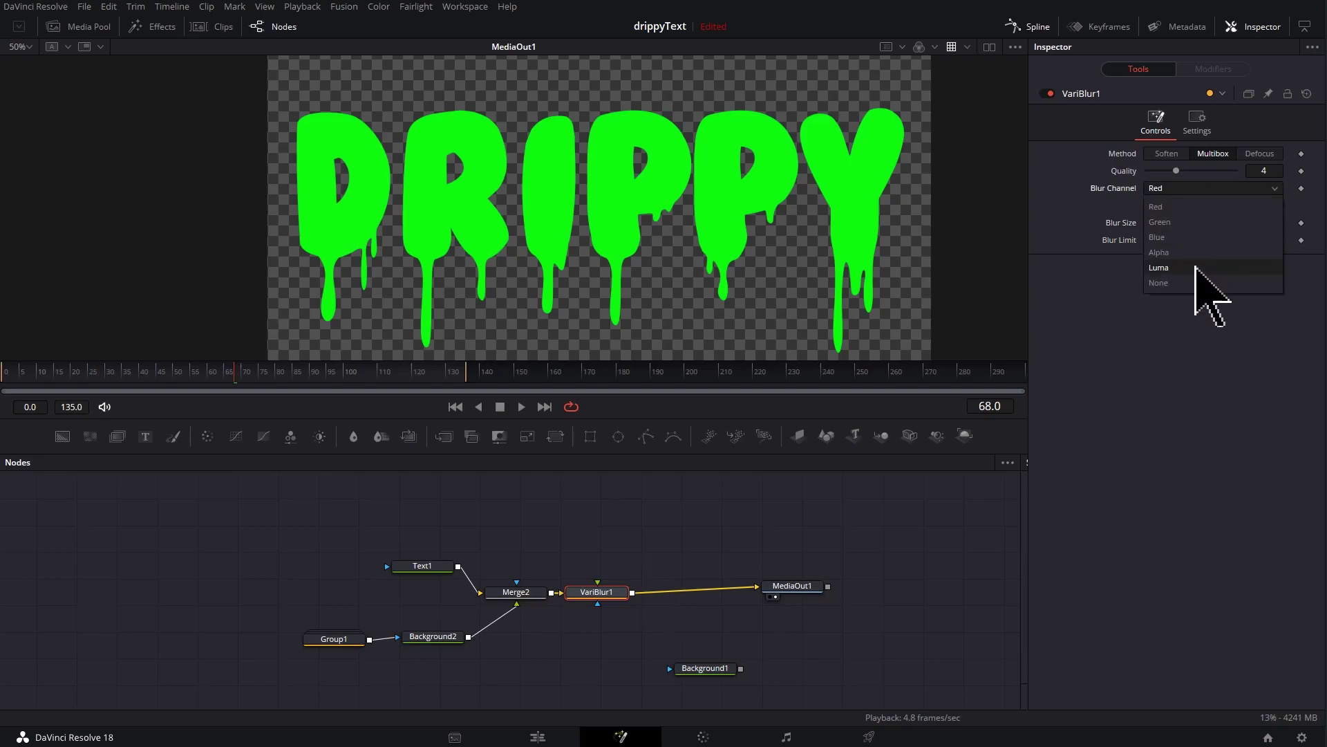
pyautogui.click(1197, 268)
pyautogui.scroll(2, 726, 267)
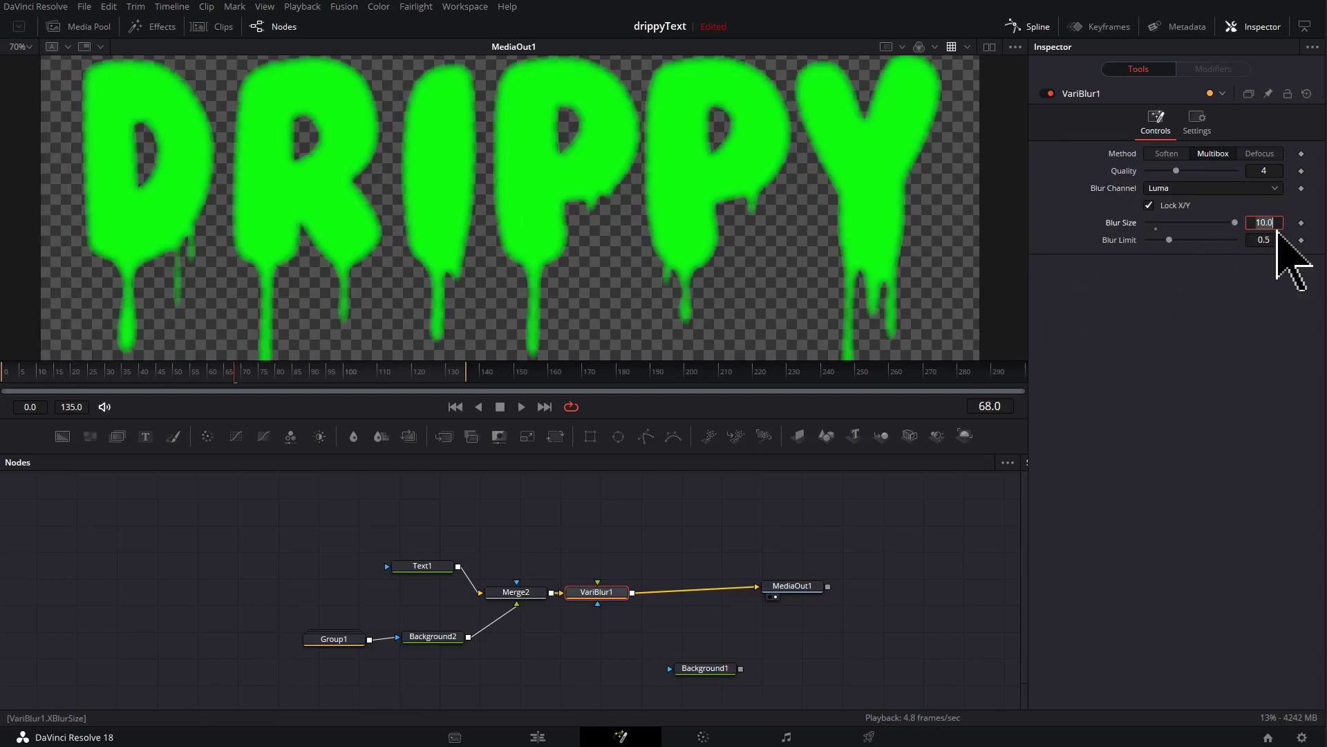
# Try a VariBlur1 Blur Size of 30, and reduce it to about 20.47
pyautogui.click(1277, 229)
pyautogui.write('30')
pyautogui.press('Tab')
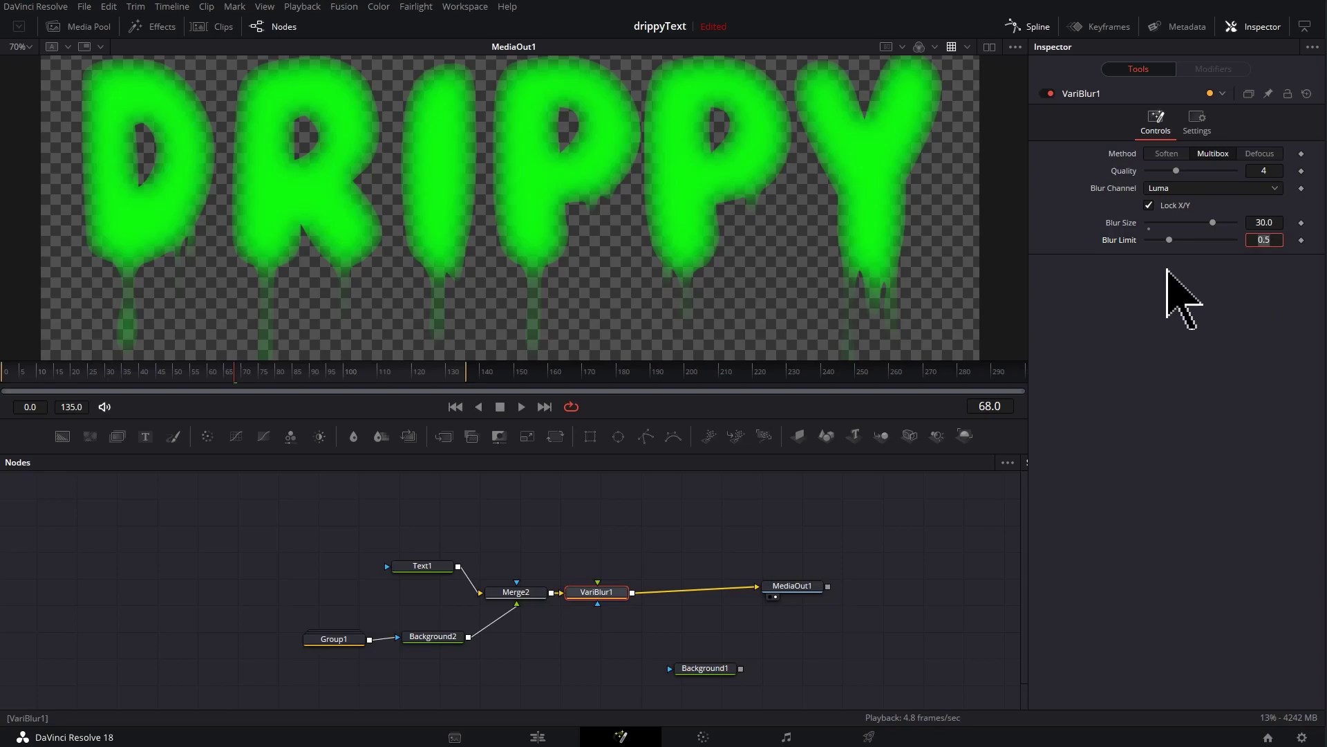
pyautogui.moveTo(831, 296); pyautogui.dragTo(830, 273)
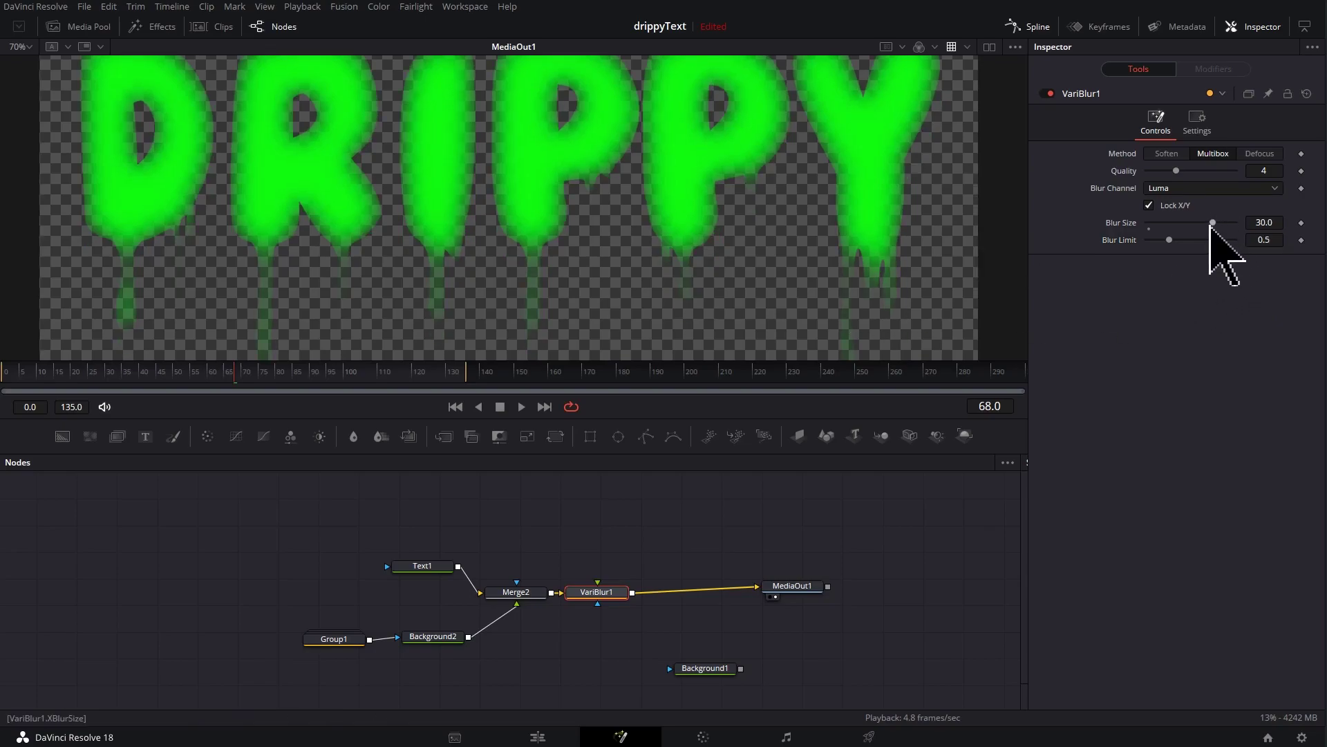
pyautogui.moveTo(1212, 223); pyautogui.dragTo(1192, 224)
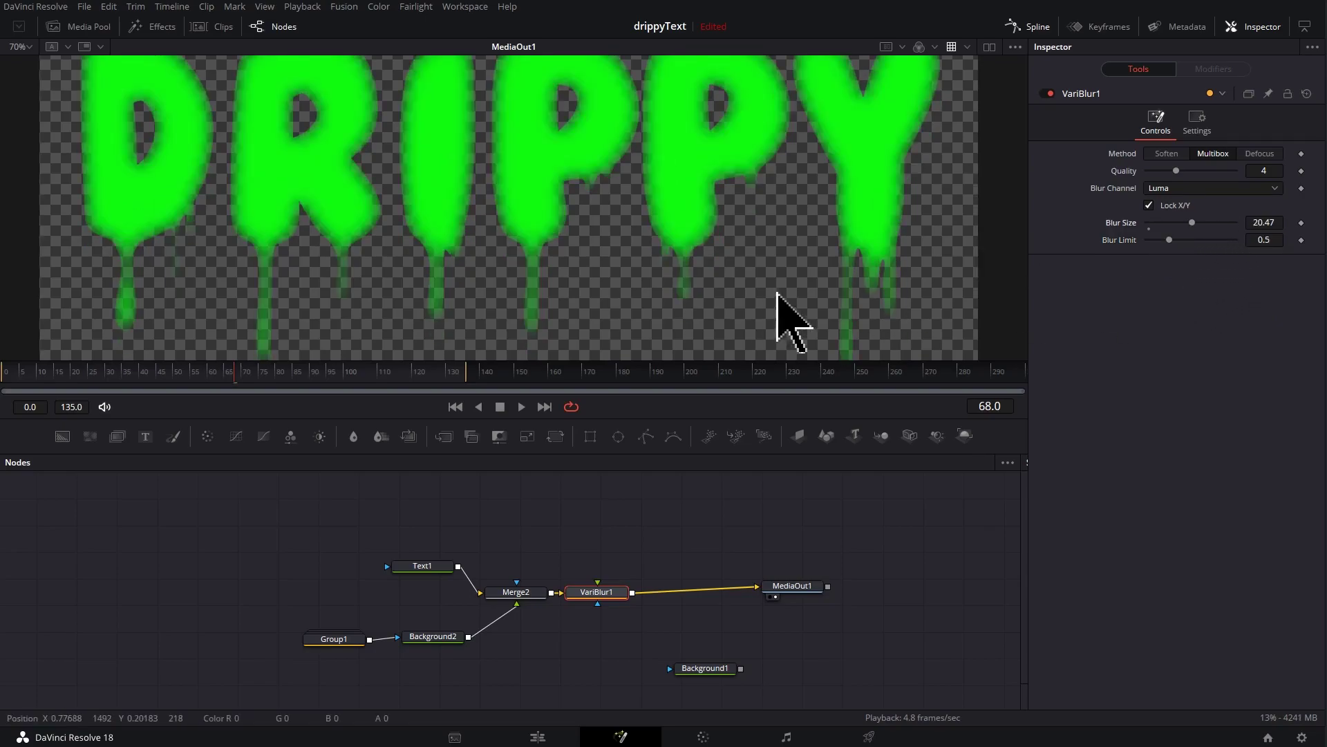
pyautogui.moveTo(728, 126); pyautogui.dragTo(705, 191)
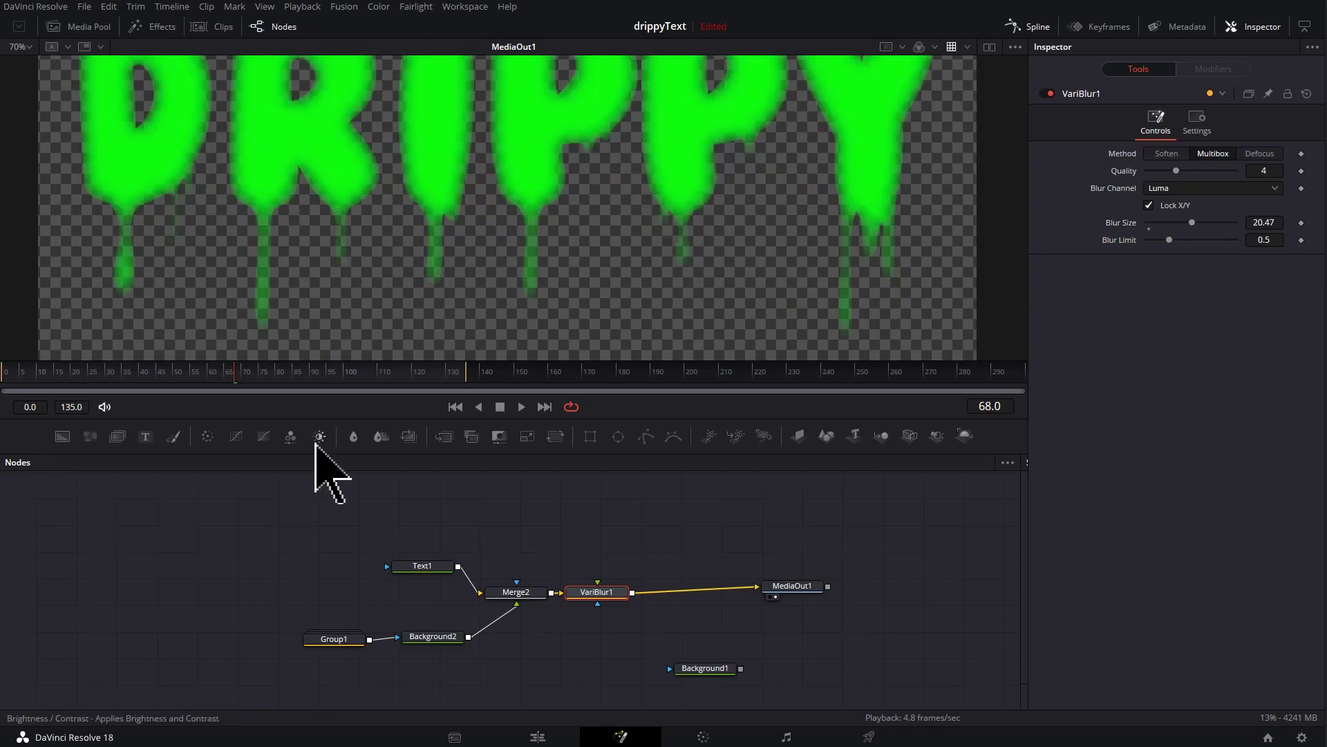
# Insert a Brightness/Contrast node after VariBlur1, restrict it to the alpha channel, and raise its Gain to 5.0
pyautogui.moveTo(320, 437); pyautogui.dragTo(693, 595)
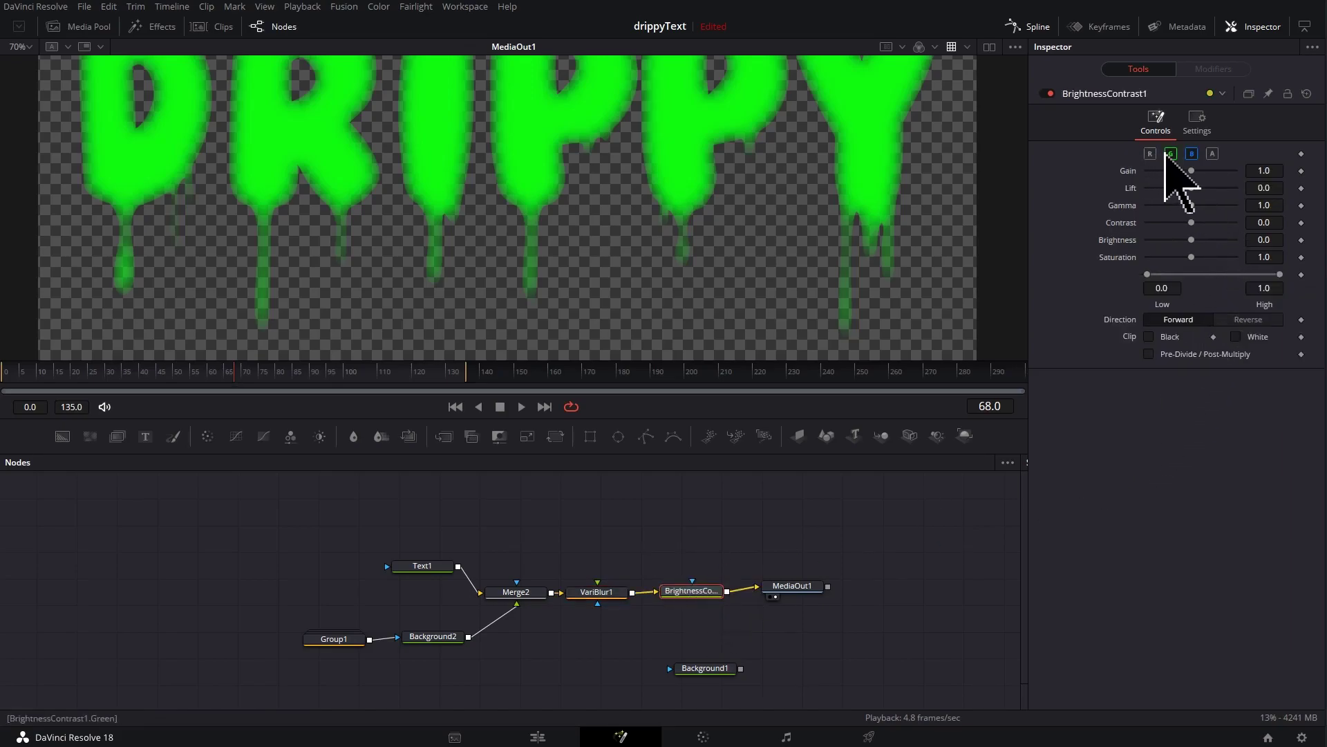
pyautogui.click(1212, 154)
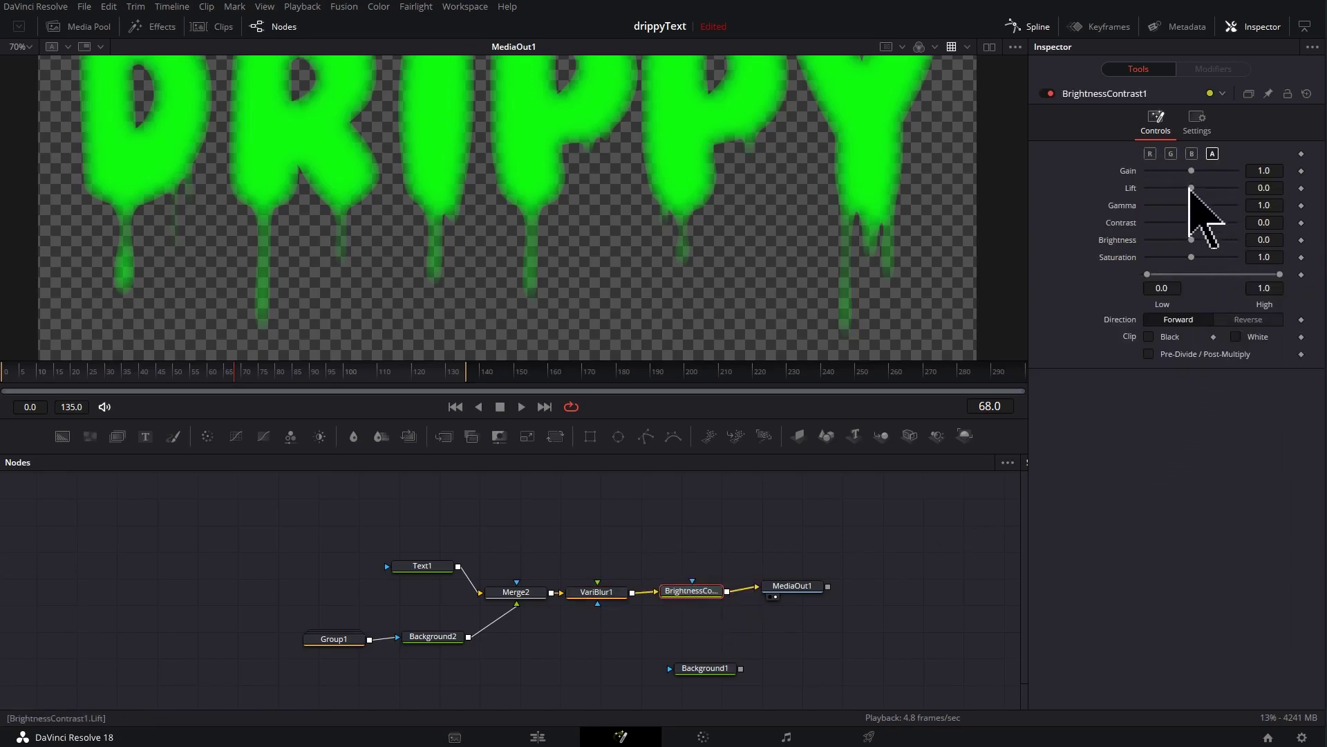
pyautogui.moveTo(1196, 171); pyautogui.dragTo(1213, 171)
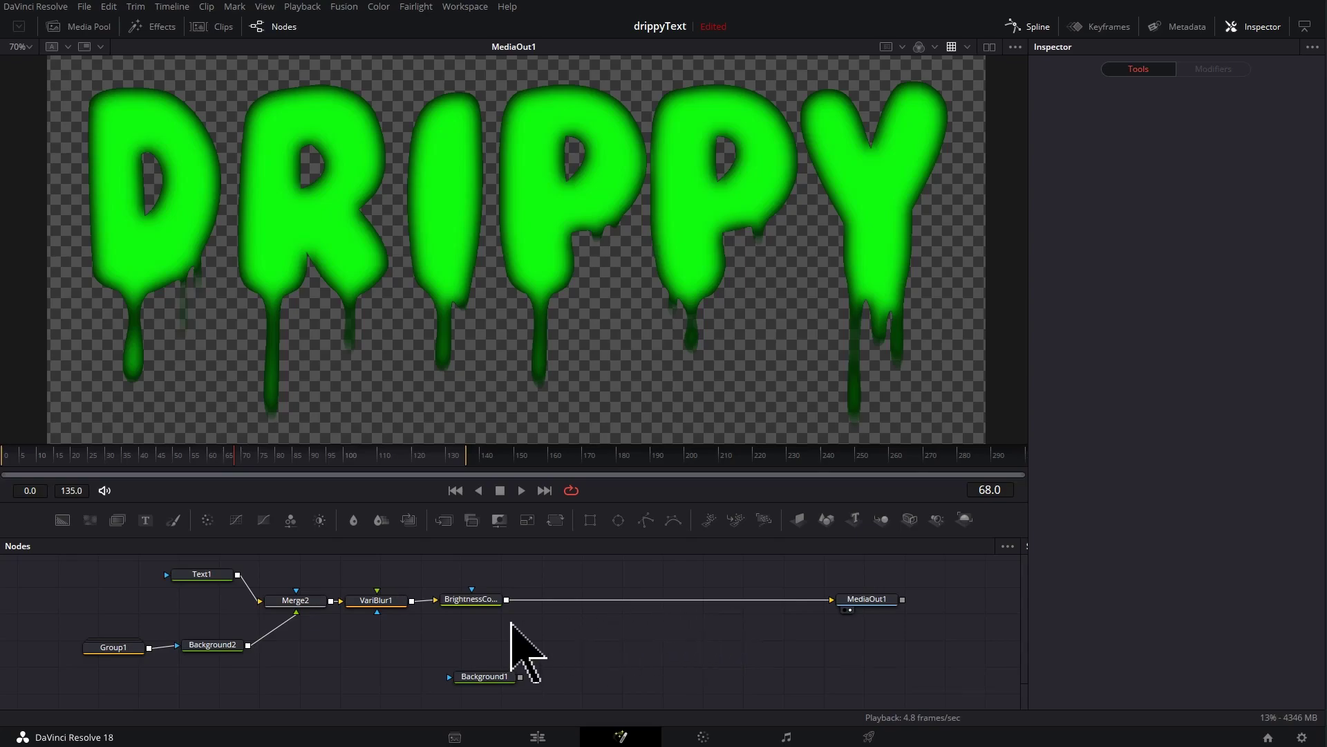
# Insert a Plastic node between BrightnessContrast1 and MediaOut1
pyautogui.click(462, 600)
pyautogui.hotkey('shift', 'space')
pyautogui.write('plast')
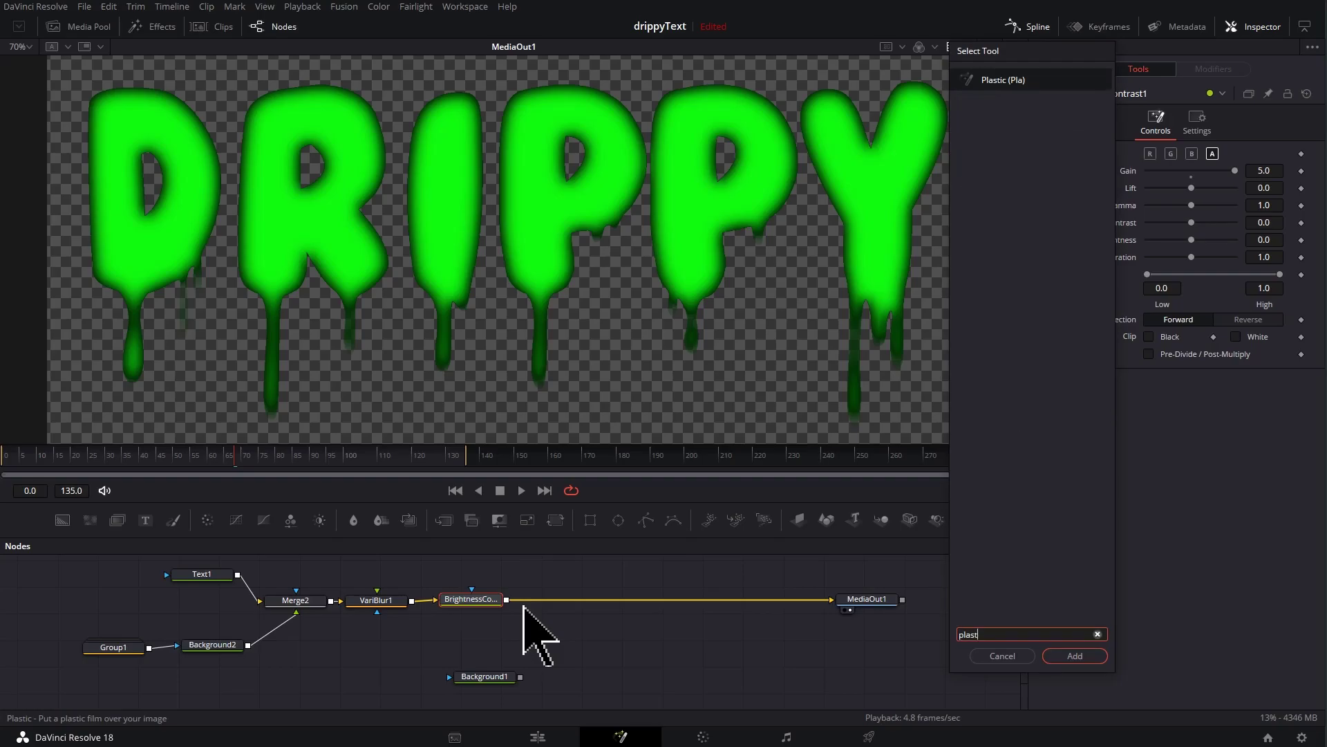
pyautogui.press('Return')
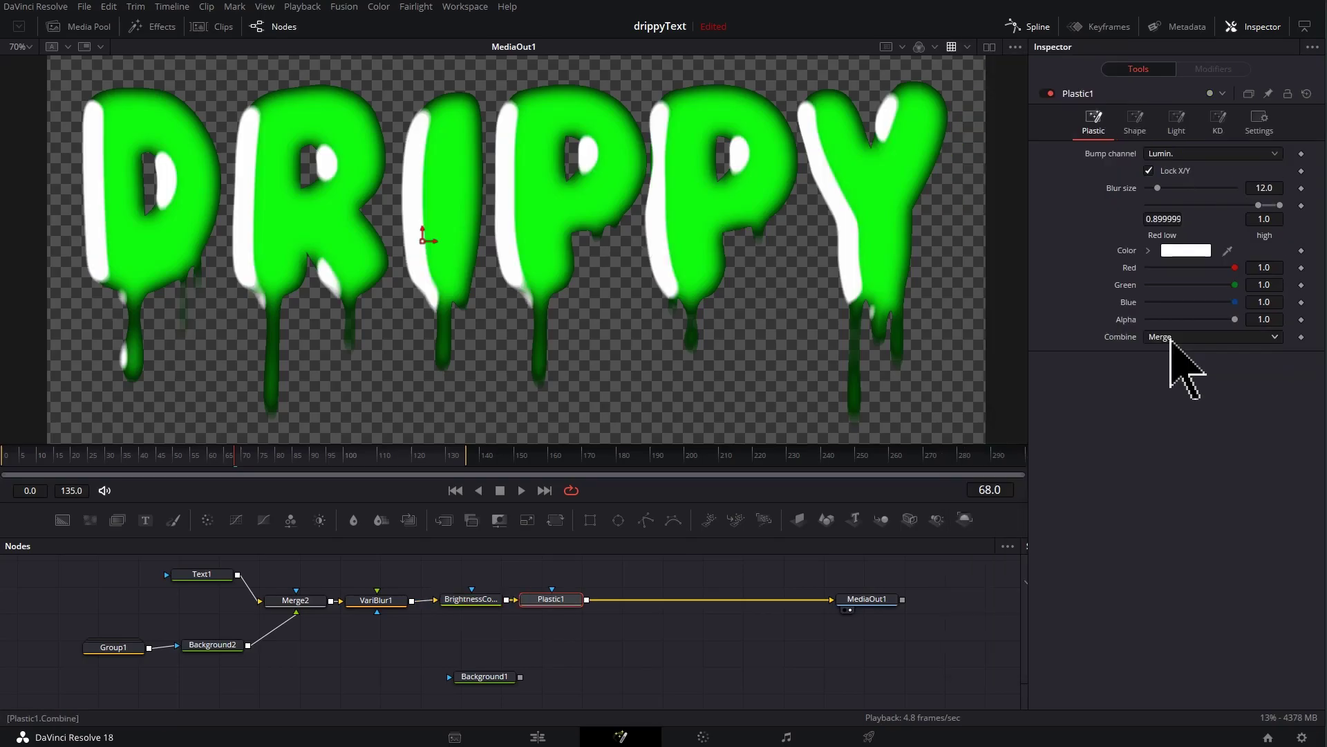
# Set Plastic1's Combine mode to Add and its highlight colour to magenta with hue 0.824, saturation 1.0 and value 0.921
pyautogui.click(1176, 337)
pyautogui.click(1183, 371)
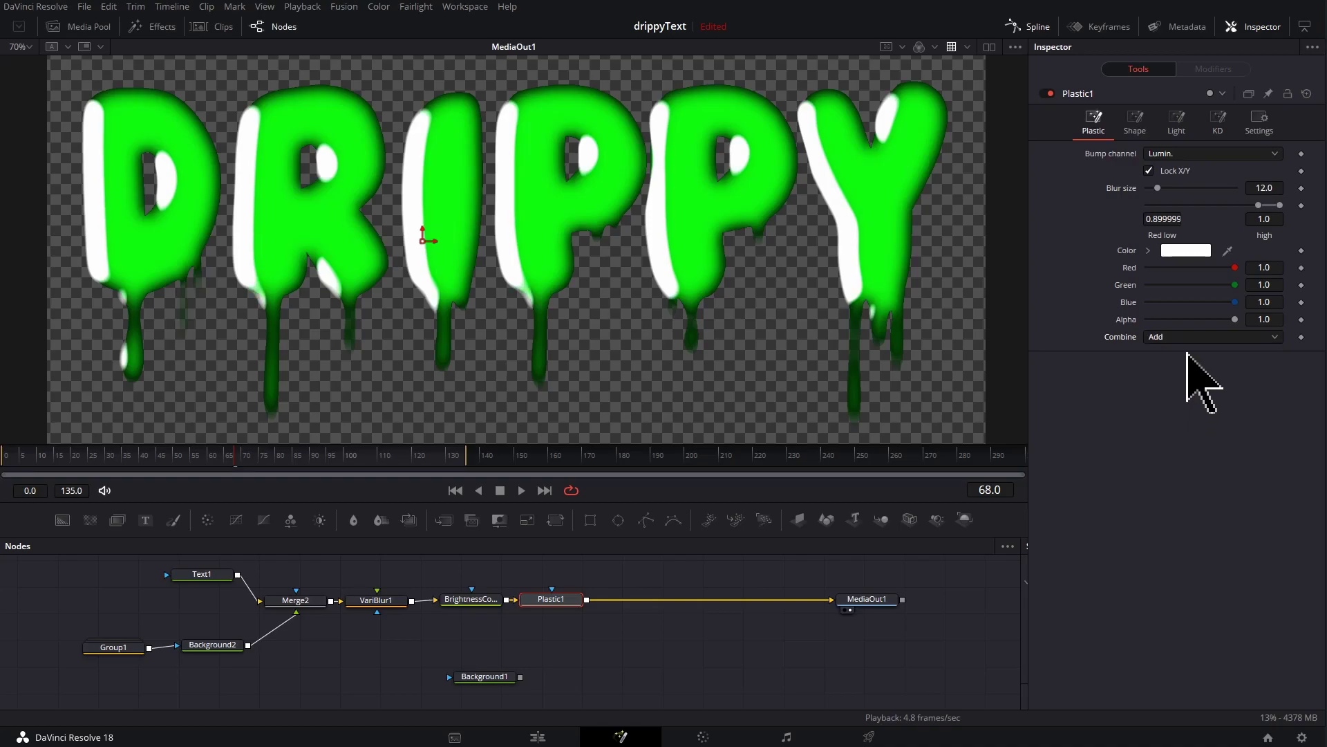
pyautogui.click(1148, 252)
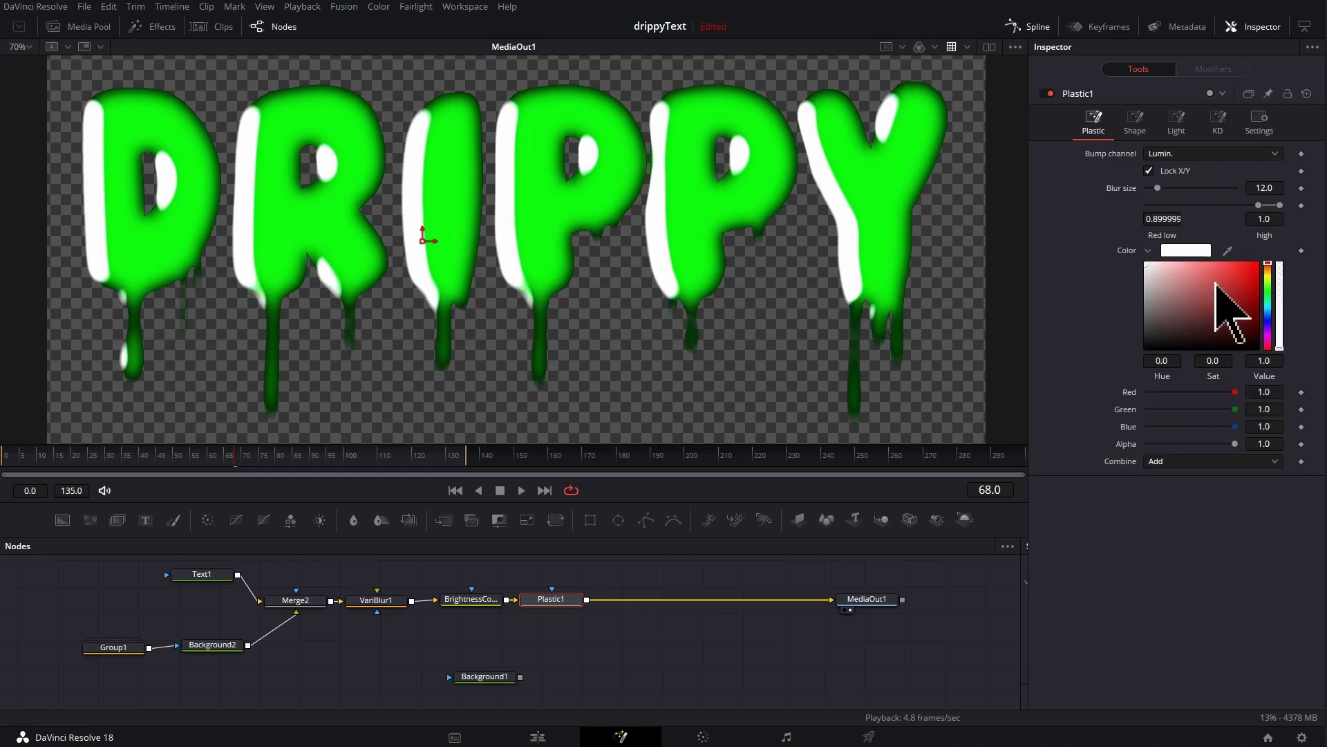
pyautogui.click(1268, 334)
pyautogui.click(1259, 272)
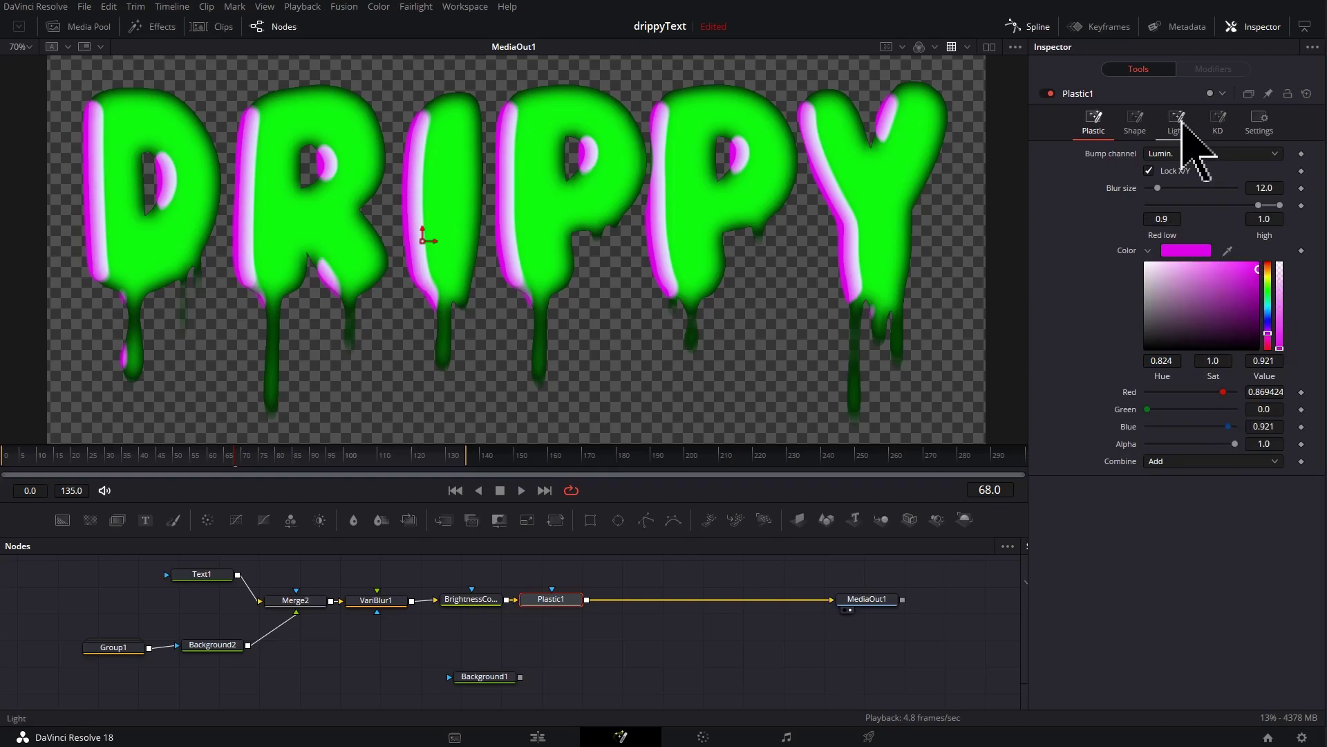
# Move Plastic1's light to about X 1.579, Y -1.303 and lower its height to 0.37
pyautogui.click(1178, 123)
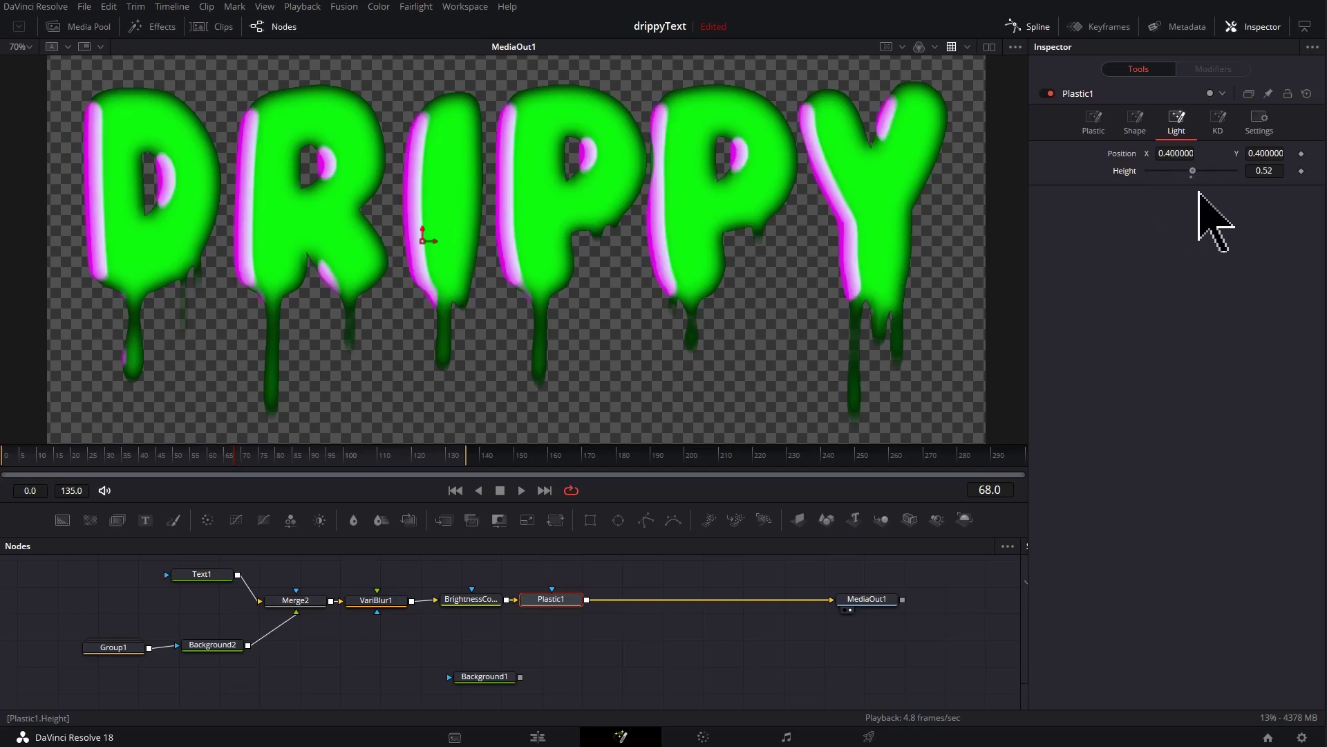
pyautogui.moveTo(1198, 192); pyautogui.dragTo(370, 154)
pyautogui.moveTo(1196, 153); pyautogui.dragTo(1179, 153)
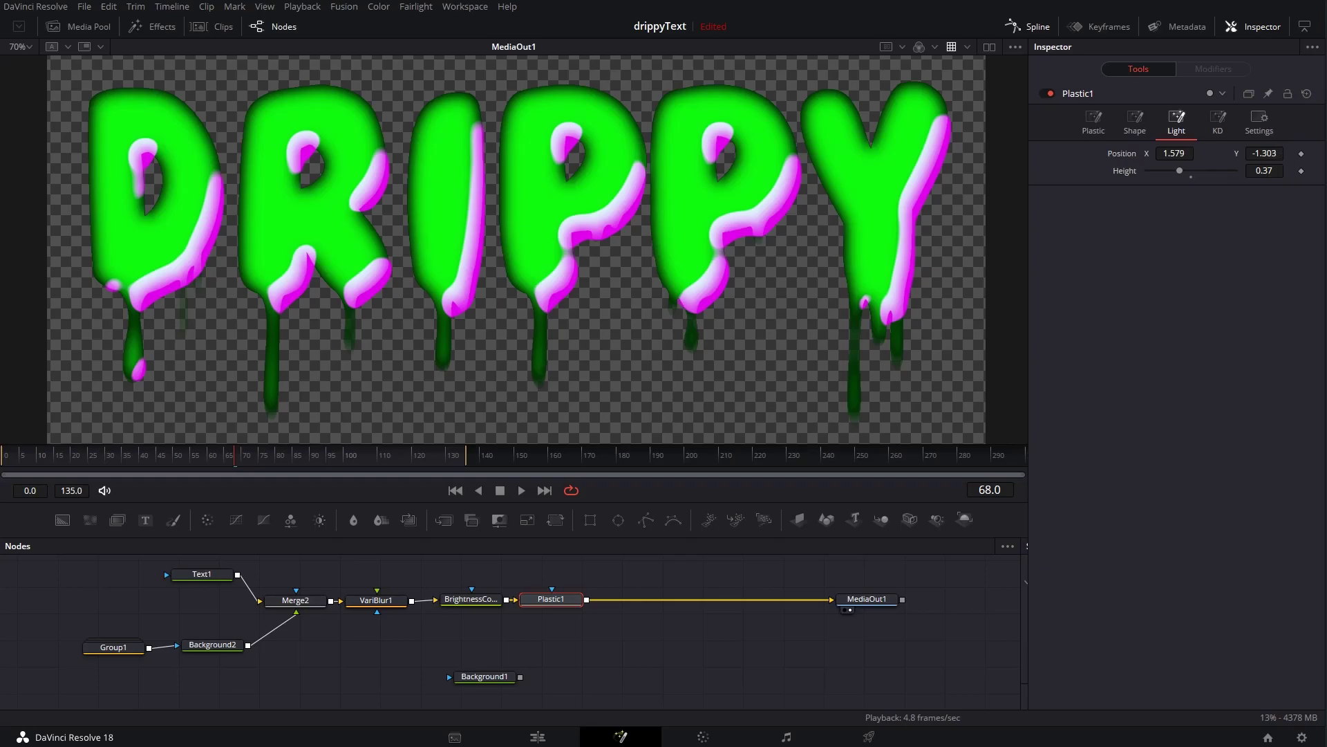
# Reshape Plastic1's highlight curve to stay flat and rise sharply near its end, then check the highlights up close
pyautogui.click(1135, 124)
pyautogui.moveTo(1148, 253); pyautogui.dragTo(1274, 255)
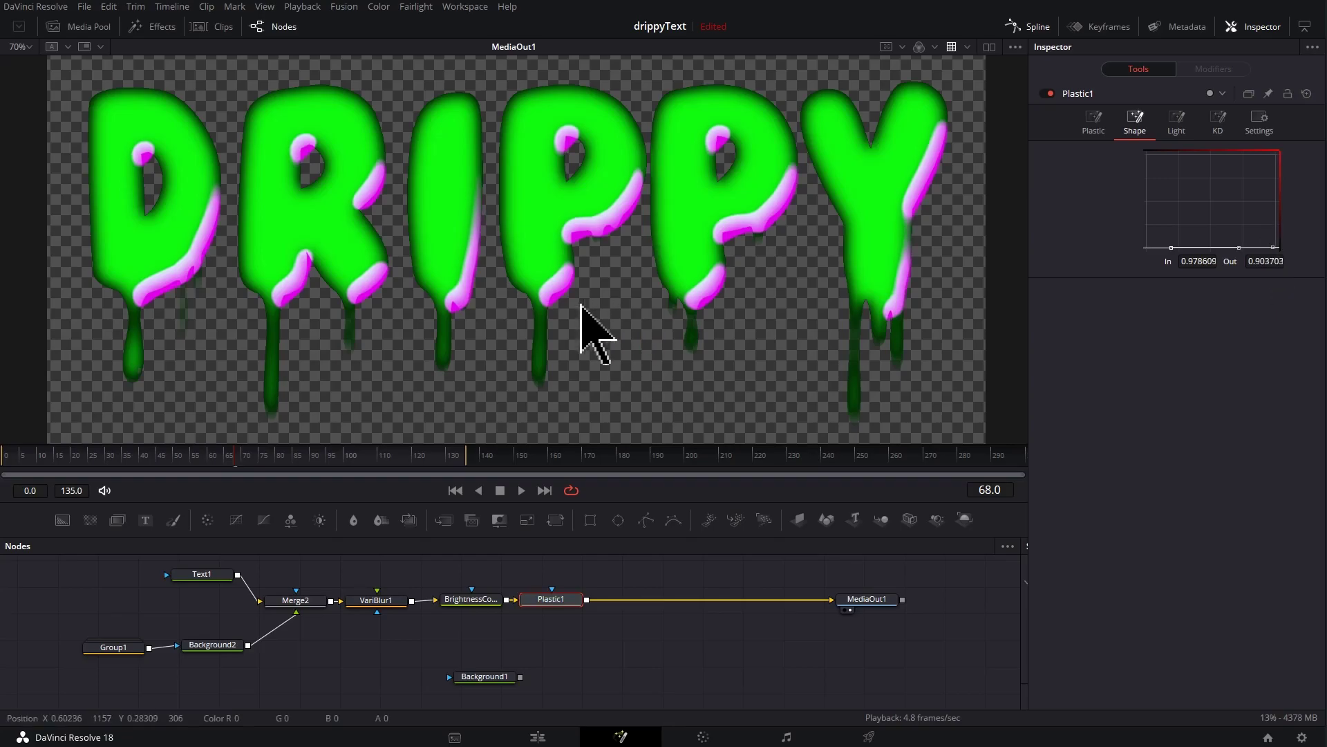
pyautogui.scroll(5, 755, 228)
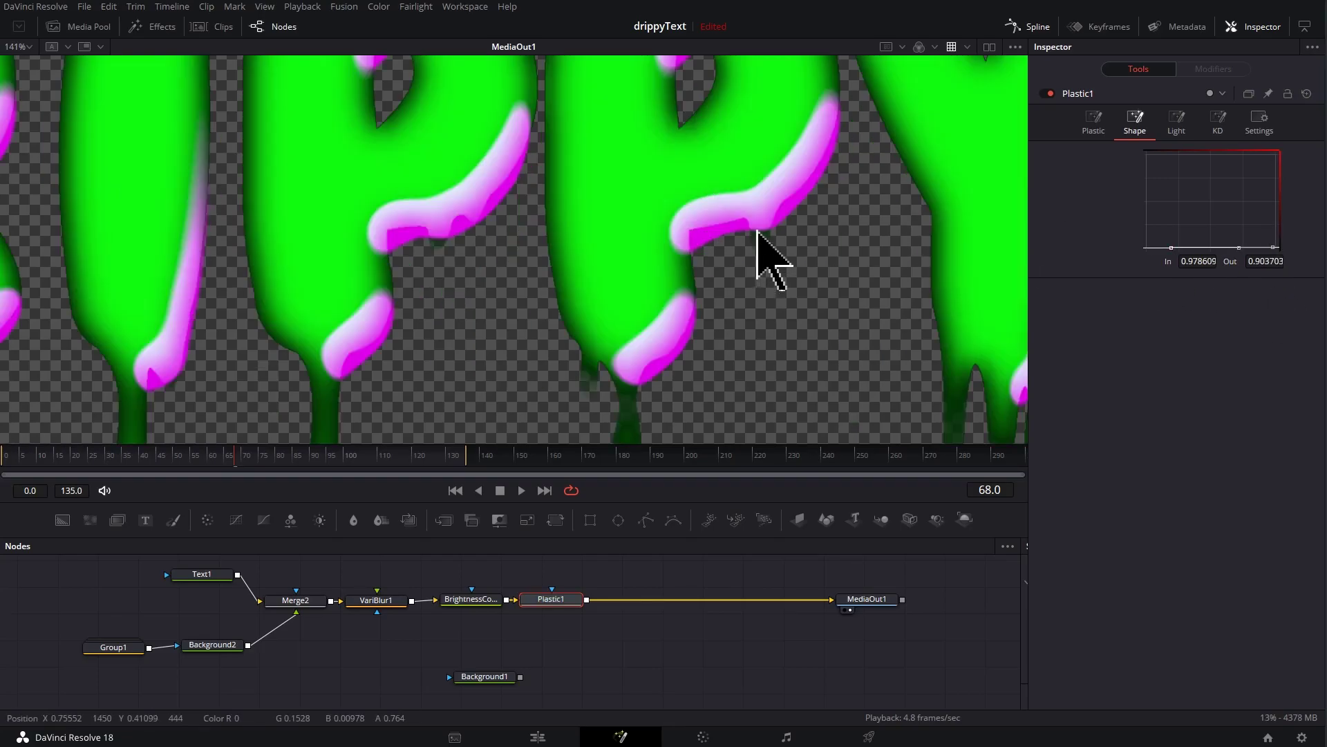
pyautogui.scroll(-7, 774, 201)
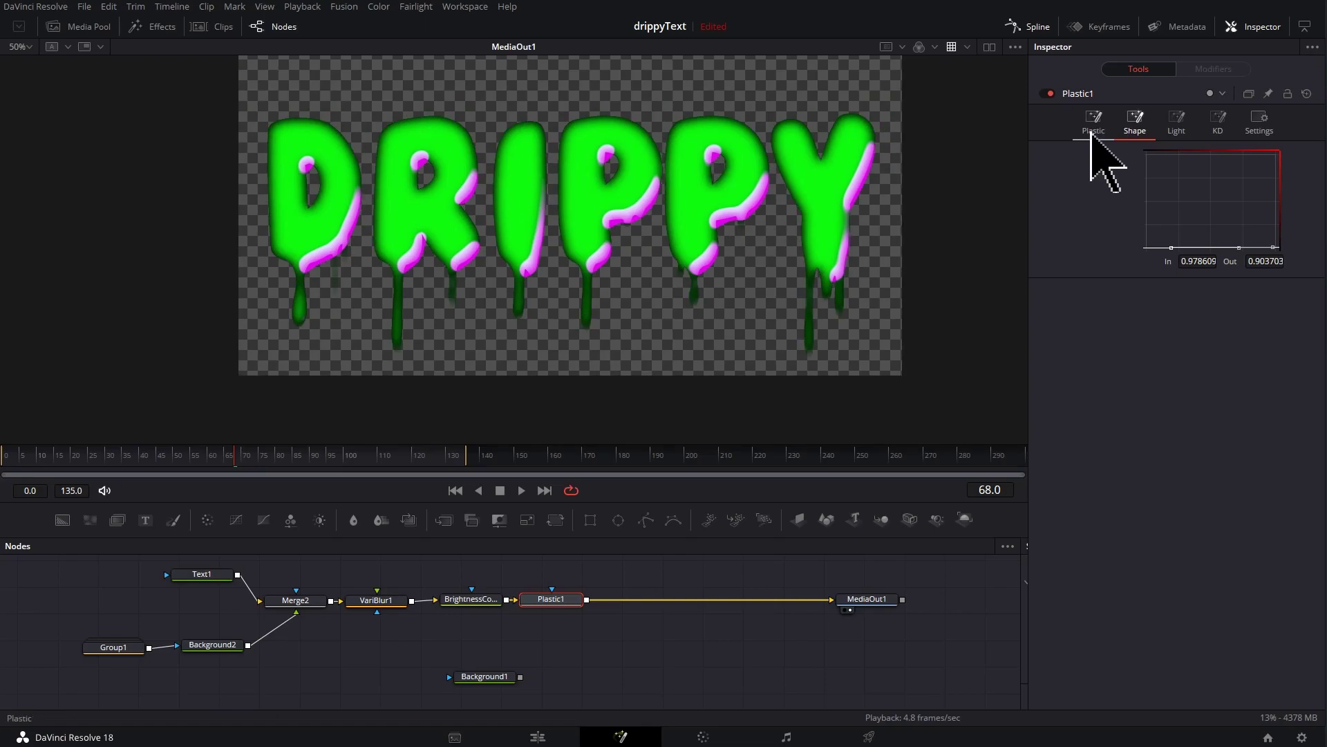
# Reduce Plastic1's Blur size to 1.0 so the highlights follow the lettering and drips more tightly
pyautogui.click(1093, 124)
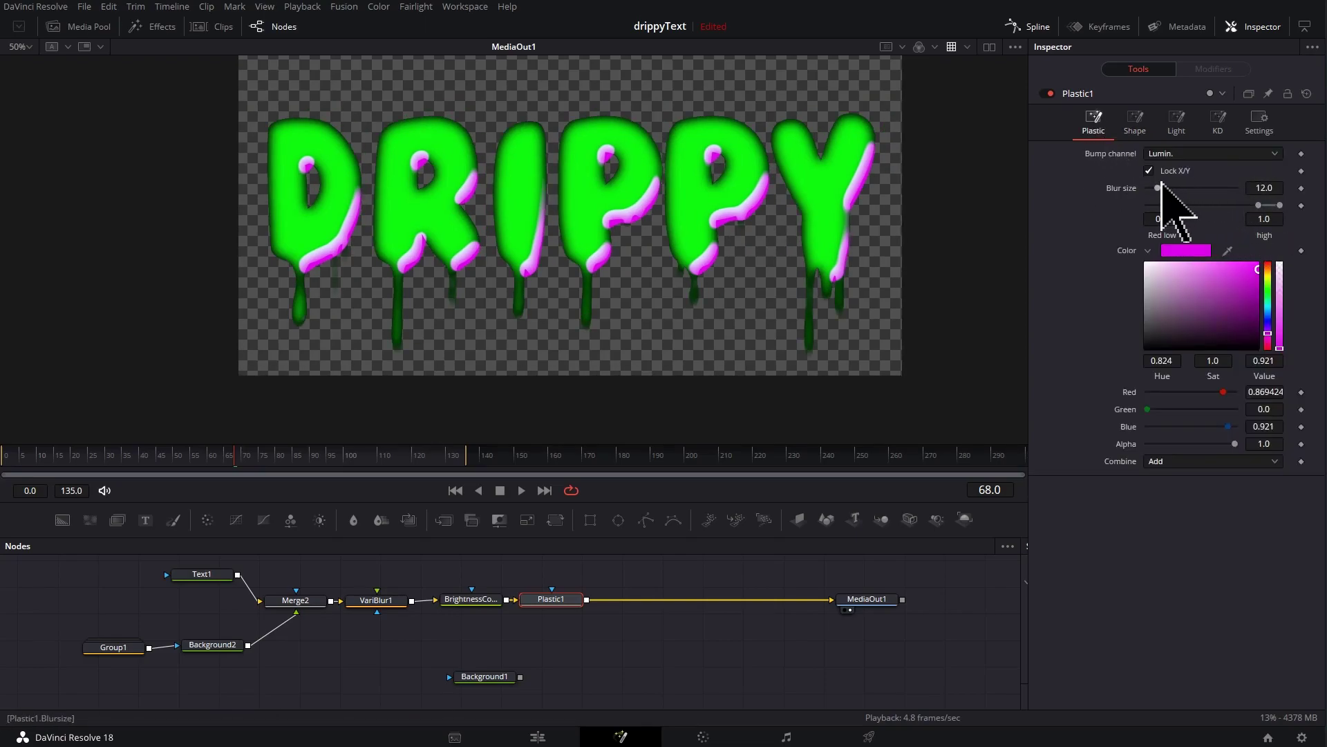
pyautogui.moveTo(1158, 190); pyautogui.dragTo(1149, 189)
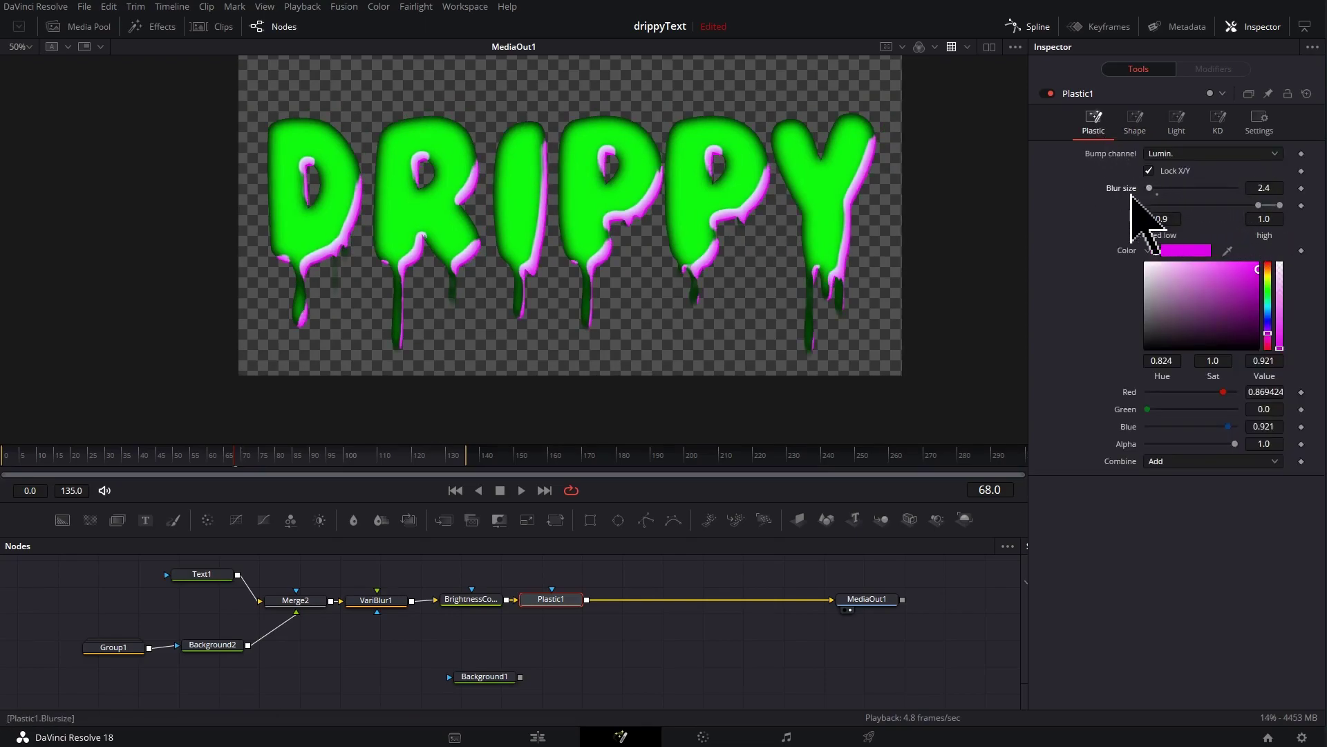
pyautogui.scroll(5, 642, 228)
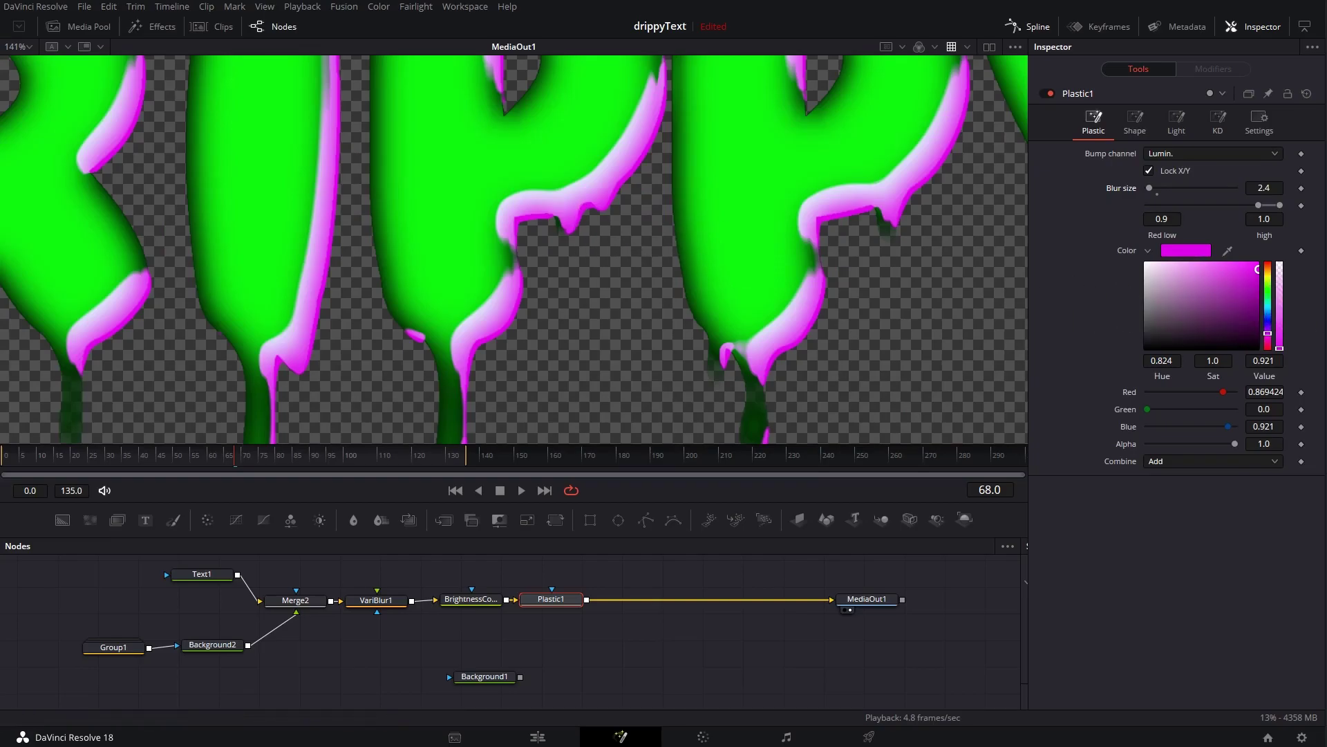
pyautogui.scroll(-1, 761, 238)
pyautogui.doubleClick(1268, 187)
pyautogui.write('1')
pyautogui.press('Tab')
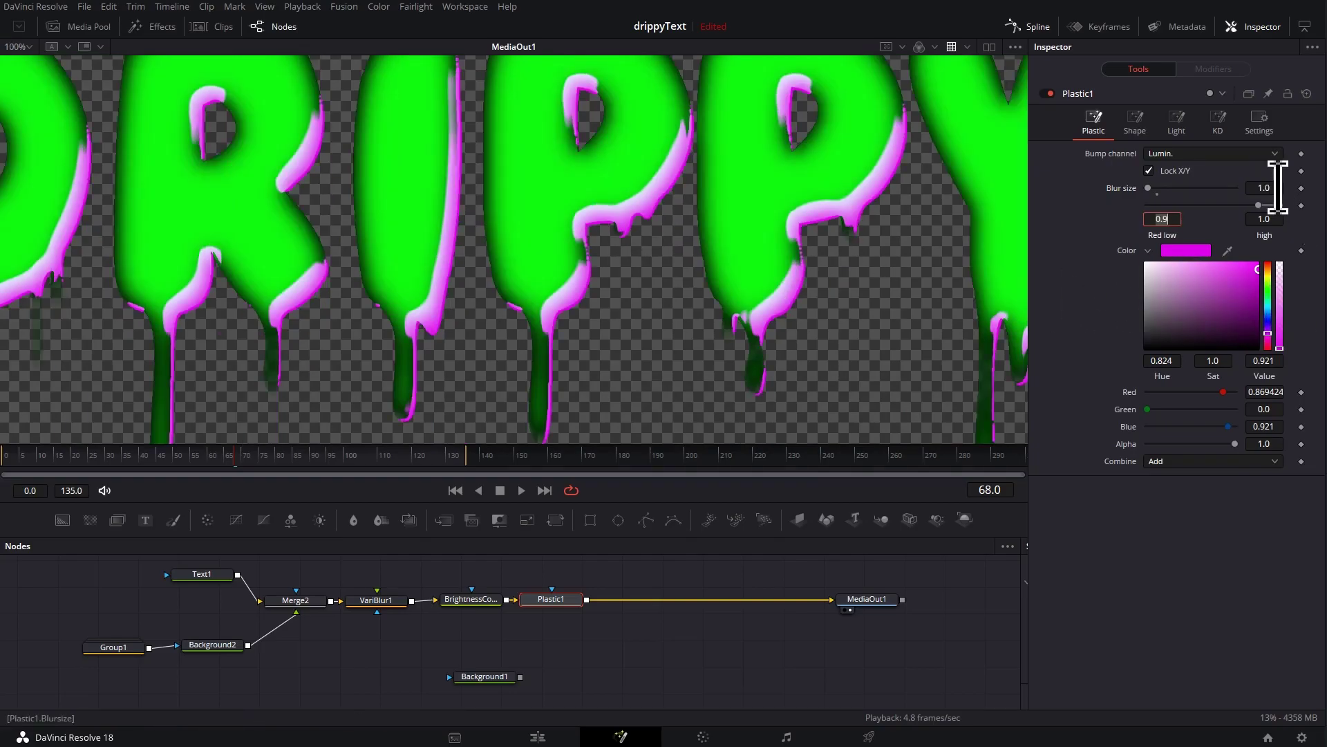
pyautogui.press('Return')
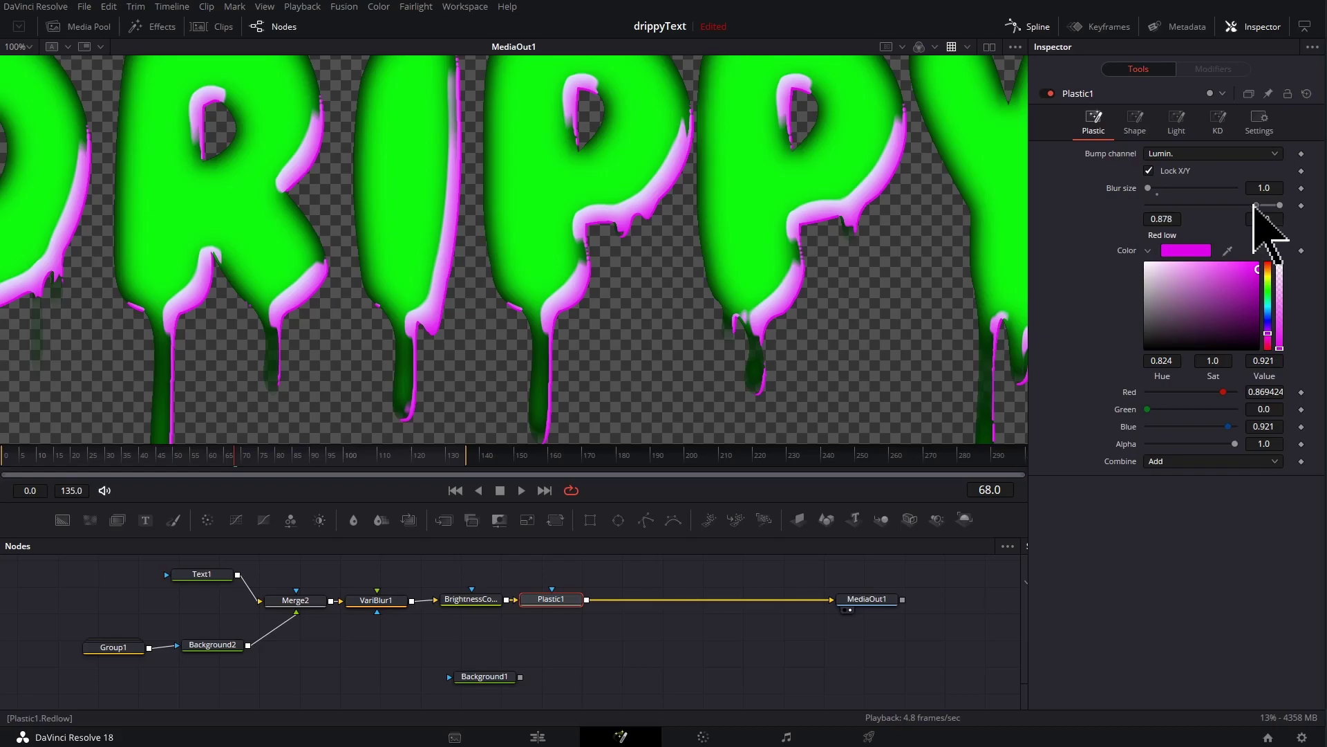
# Lower Plastic1's Red low threshold to 0.322
pyautogui.moveTo(1256, 205); pyautogui.dragTo(1153, 206)
pyautogui.scroll(-2, 829, 221)
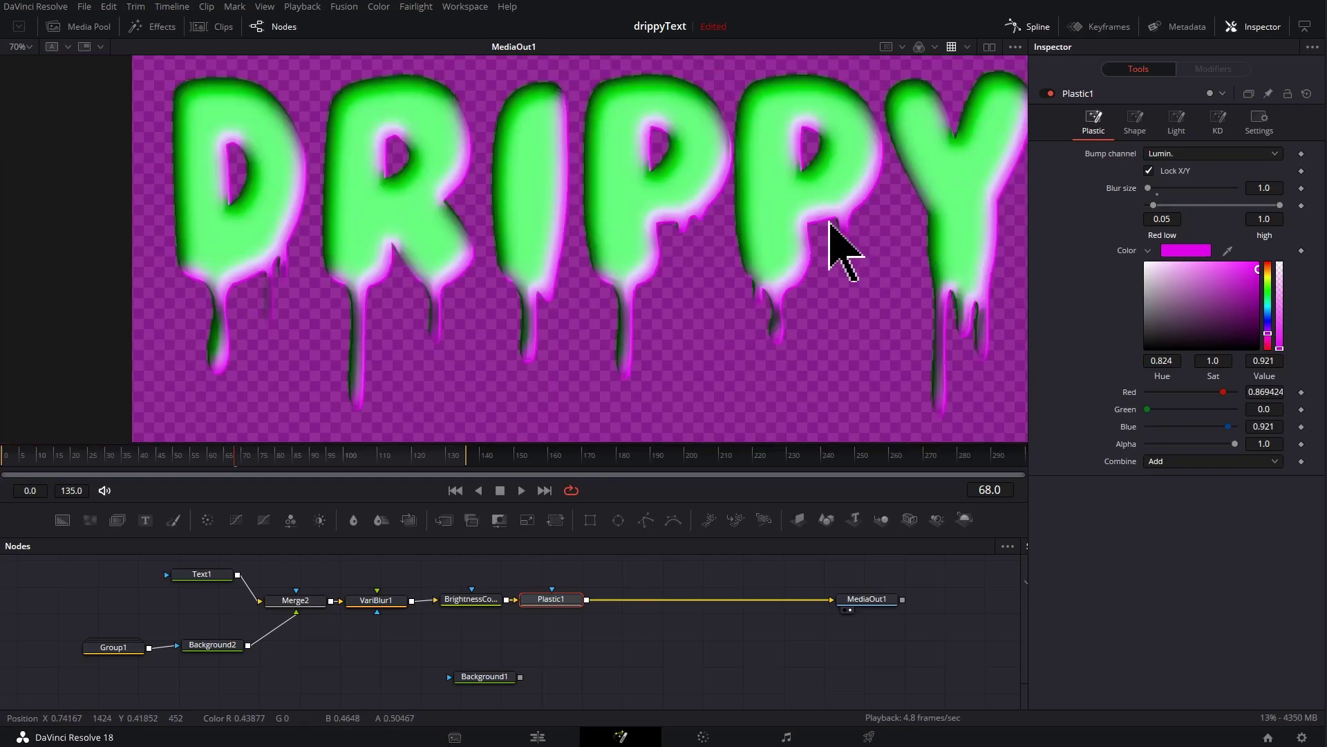
pyautogui.hotkey('ctrl', 'z')
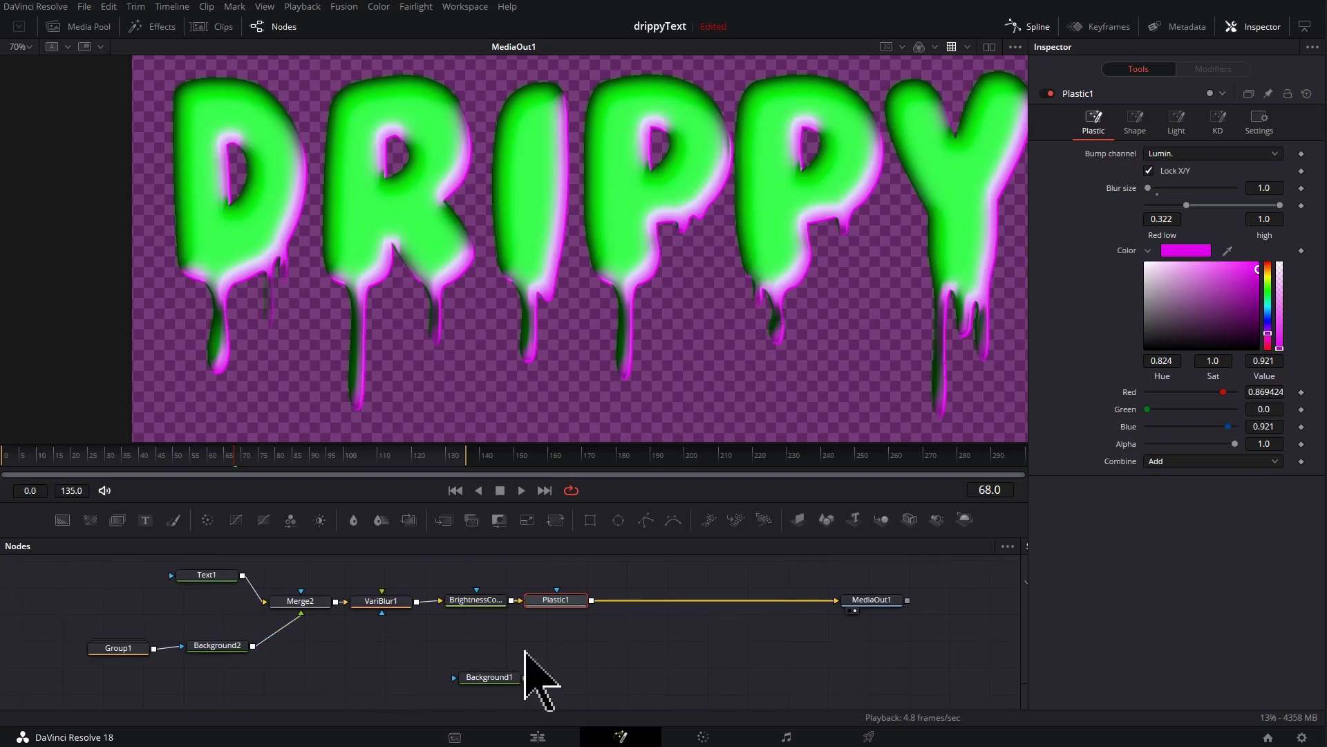
# Connect BrightnessContrast1's output to Plastic1's effect mask input as well, keeping the highlights within the lettering
pyautogui.scroll(3, 539, 676)
pyautogui.moveTo(496, 643); pyautogui.dragTo(563, 639)
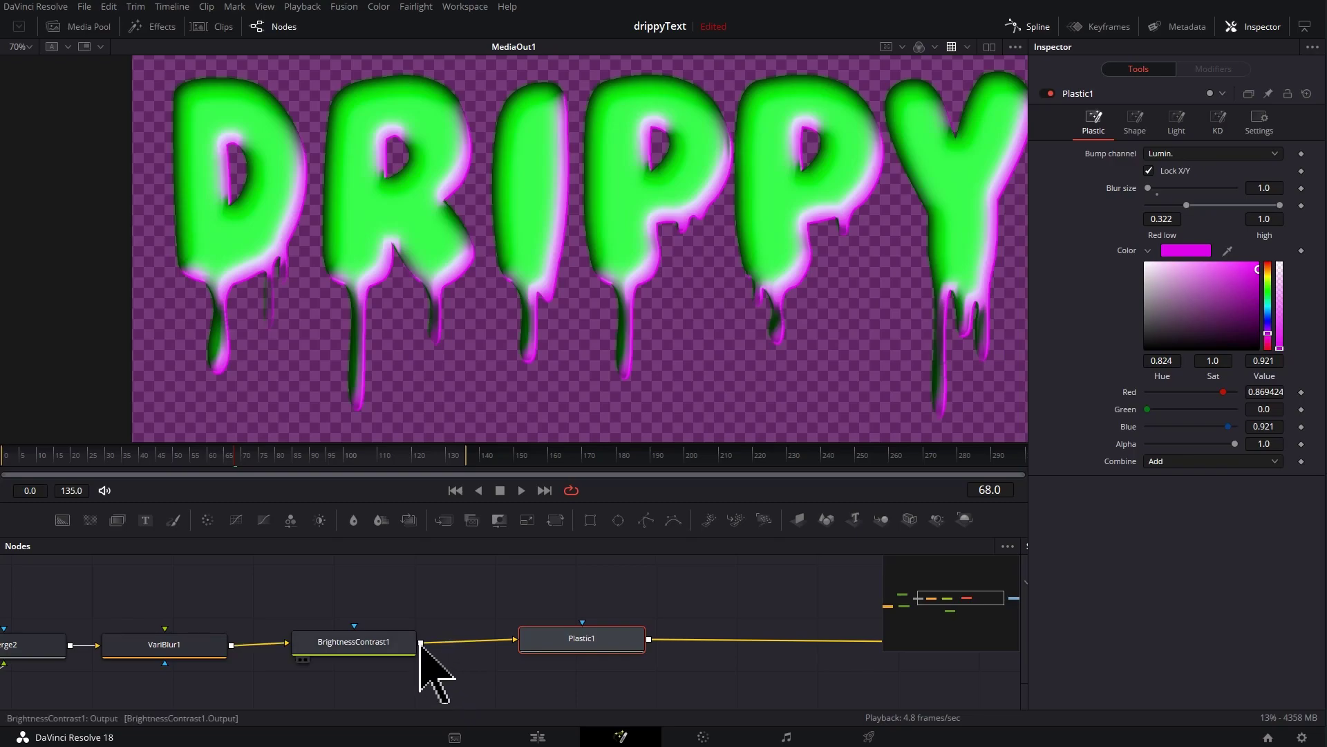
pyautogui.moveTo(421, 642); pyautogui.dragTo(586, 620)
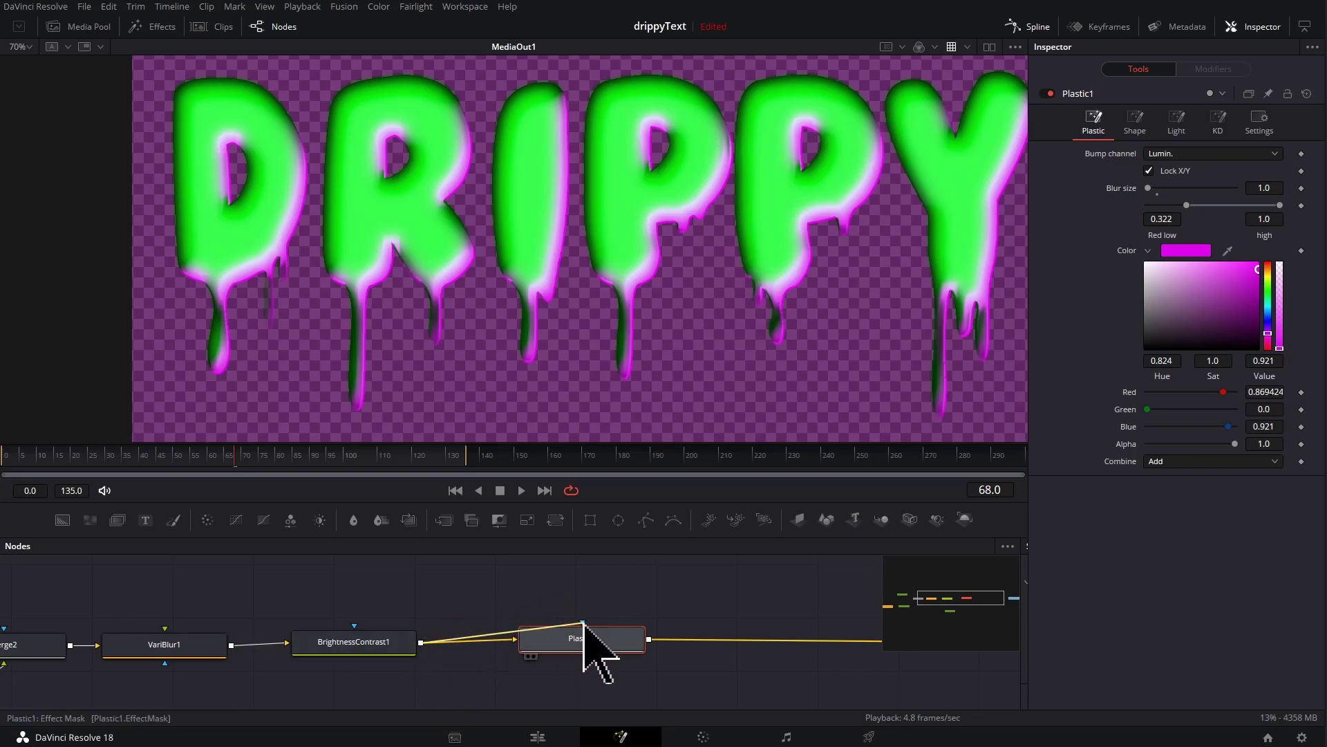
pyautogui.moveTo(582, 623); pyautogui.dragTo(582, 625)
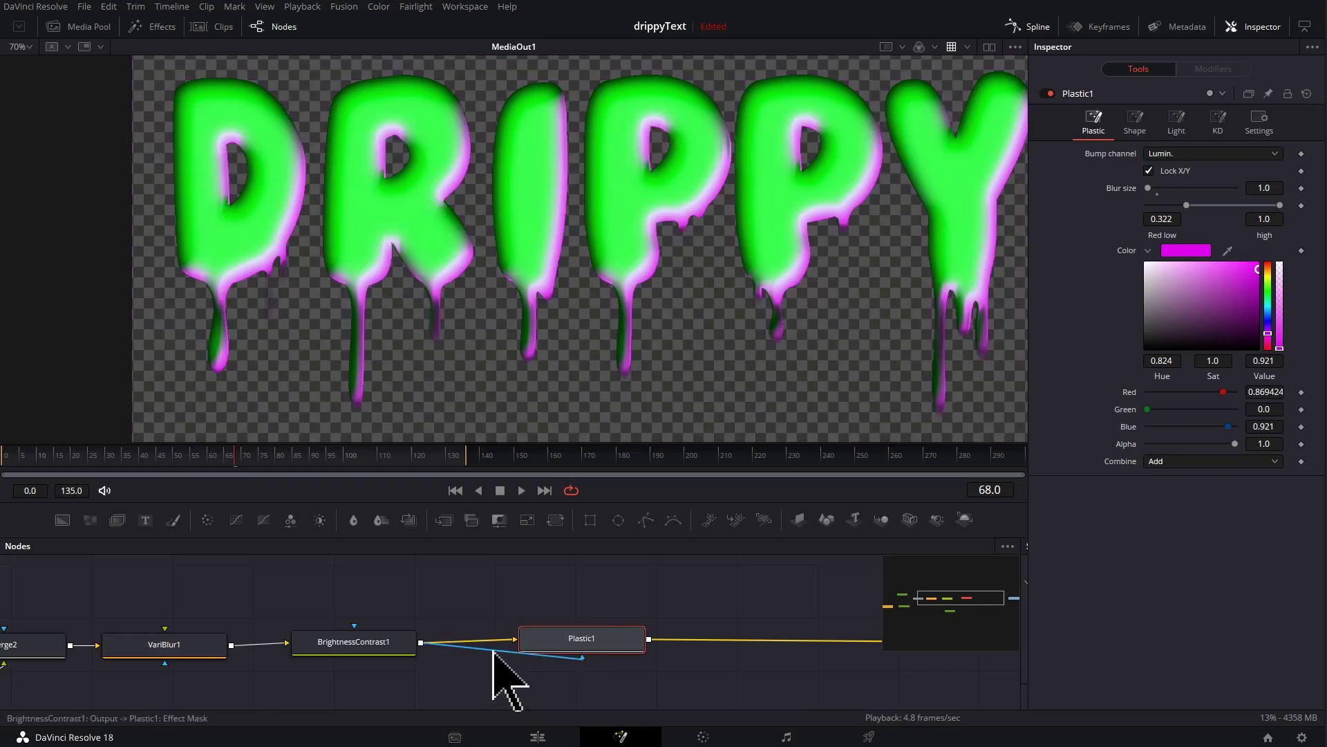
# Add a pipe router on the mask connection and place it below the main line between BrightnessContrast1 and Plastic1
pyautogui.keyDown('ctrl'); pyautogui.click(493, 651); pyautogui.keyUp('ctrl')
pyautogui.moveTo(491, 645); pyautogui.dragTo(498, 698)
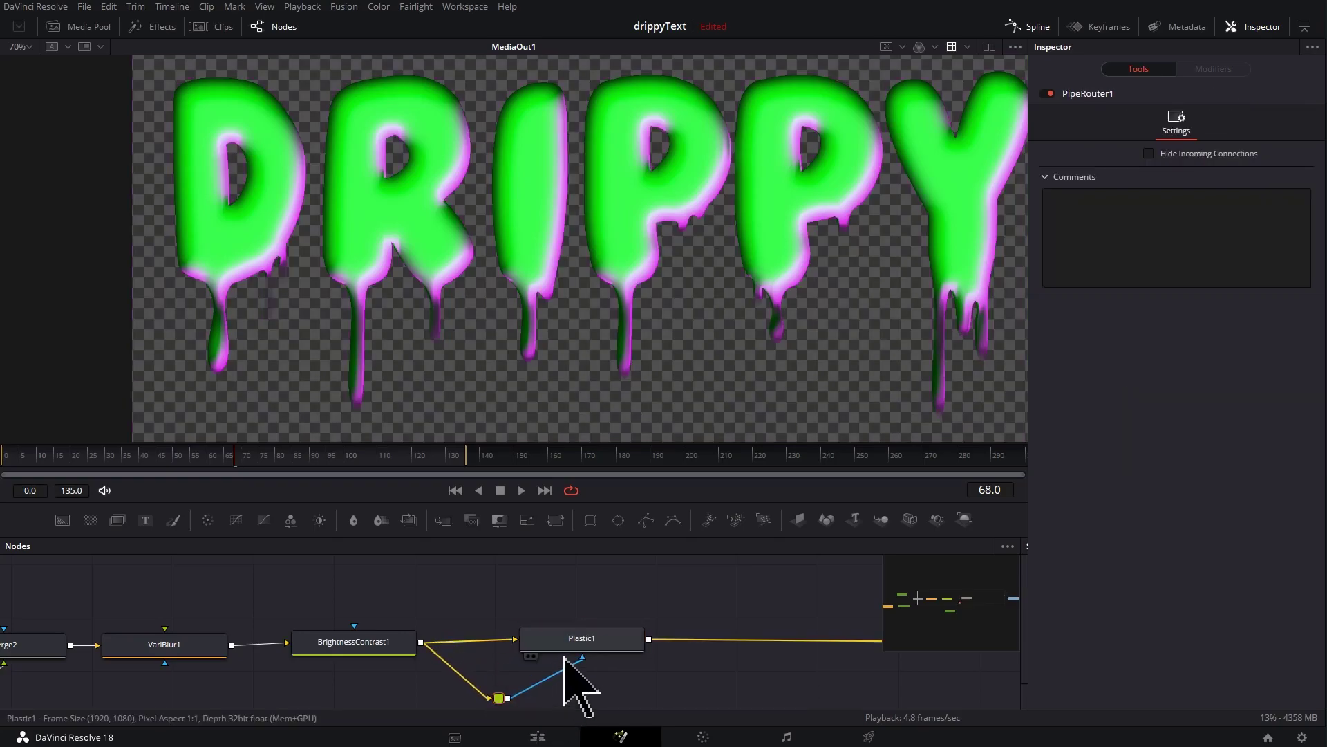
pyautogui.scroll(-3, 573, 649)
pyautogui.keyDown('ctrl'); pyautogui.scroll(-2, 601, 674); pyautogui.keyUp('ctrl')
pyautogui.scroll(-1, 608, 657)
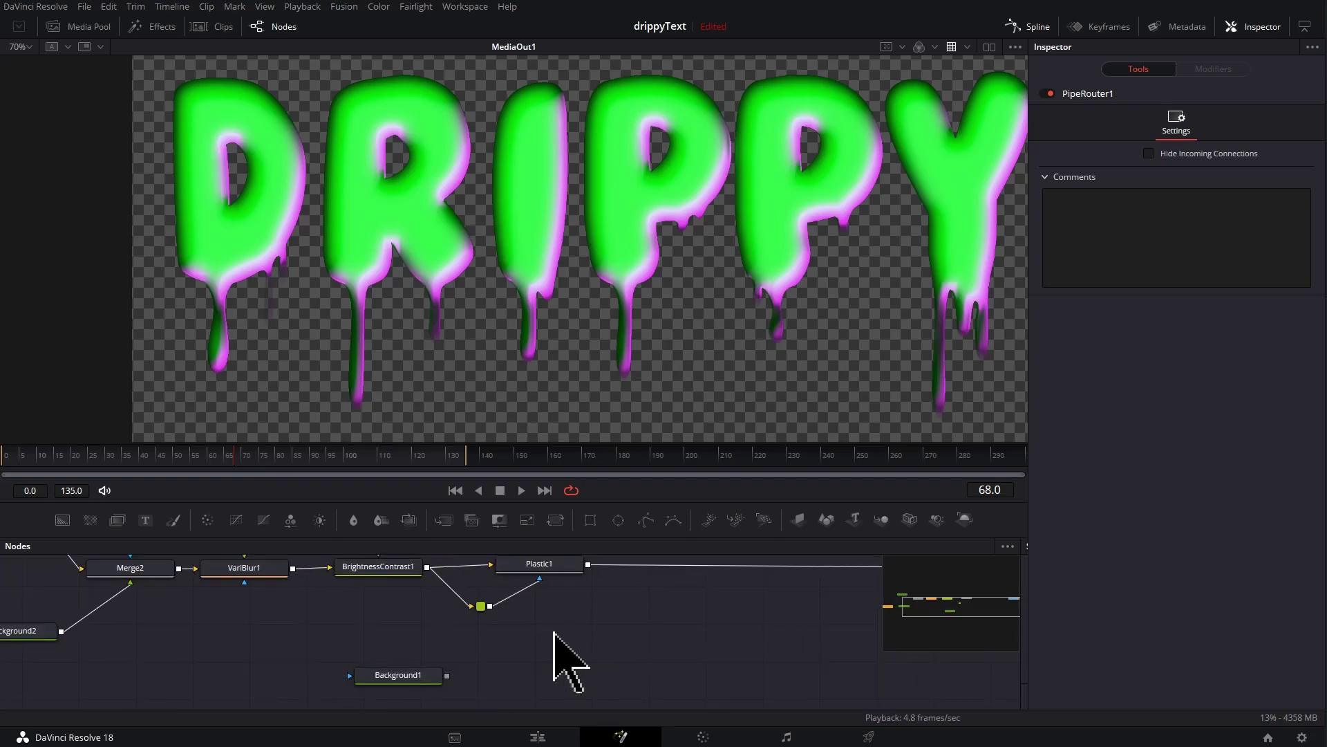
# Merge Background1 with Plastic1's output, align the new Merge1 between Plastic1 and MediaOut1, and swap its inputs to put the text in front
pyautogui.moveTo(436, 681); pyautogui.dragTo(523, 588)
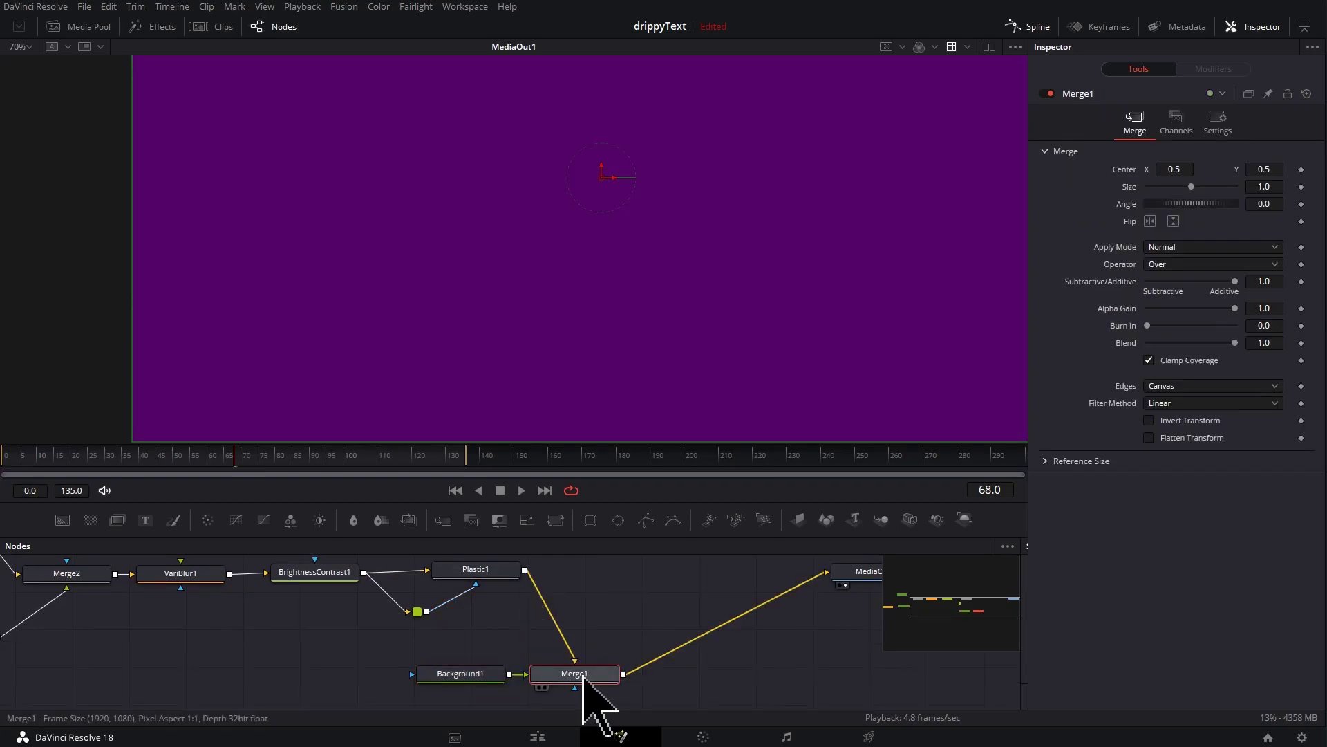
pyautogui.moveTo(583, 675); pyautogui.dragTo(633, 615)
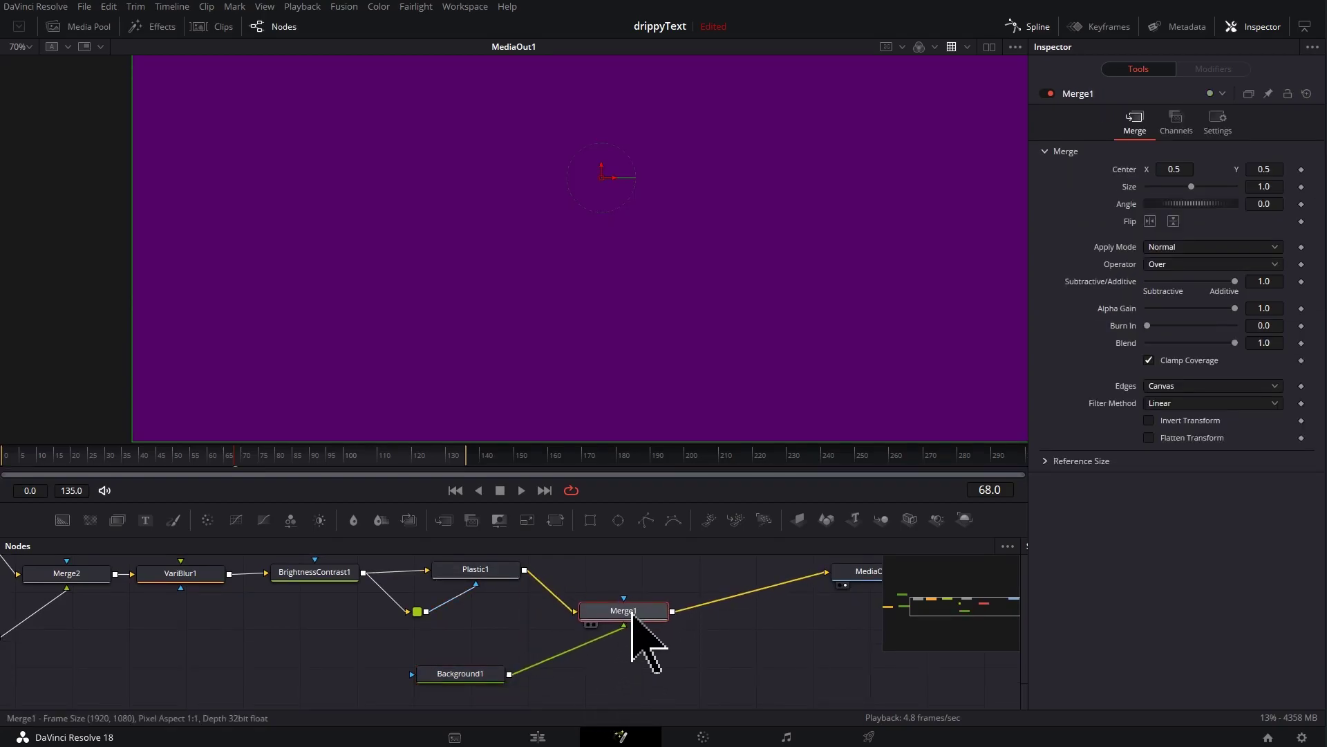
pyautogui.hotkey('ctrl', 't')
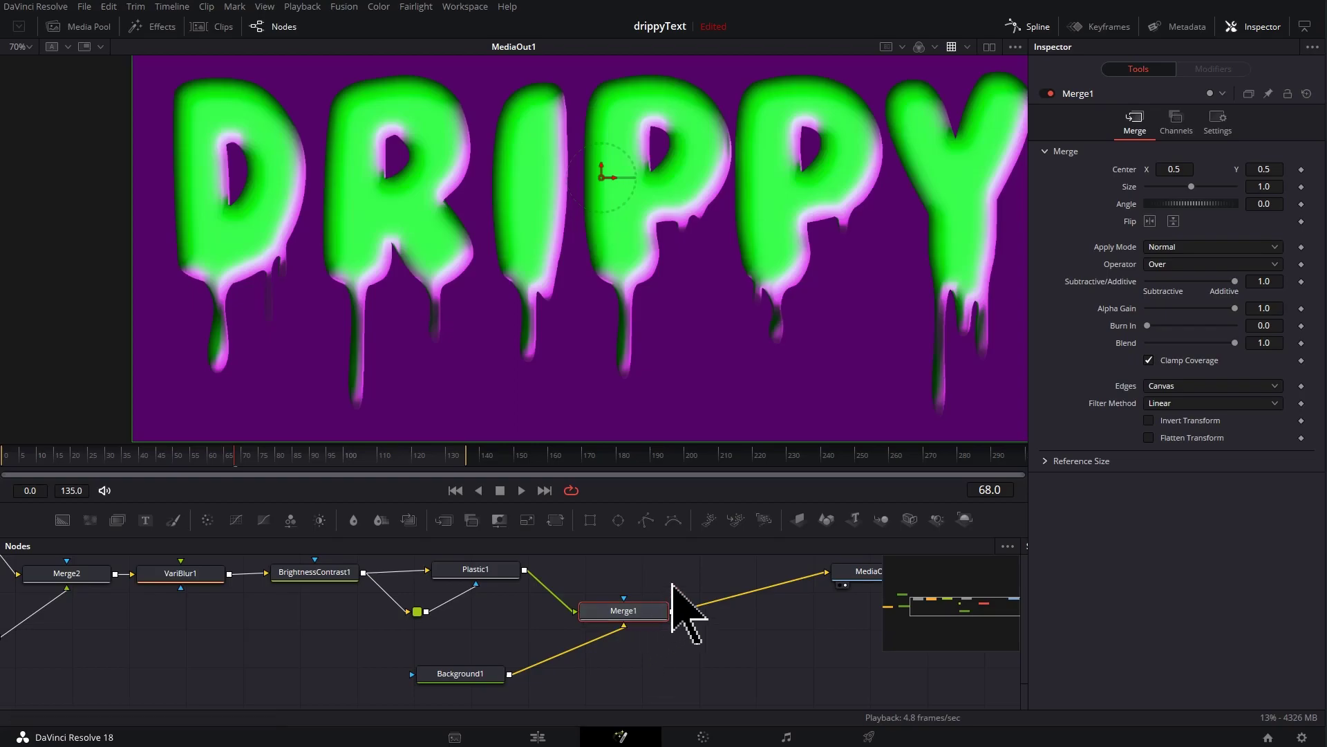
# Brighten Plastic1's magenta highlight color to a Value of 1.0 and play back the animation
pyautogui.click(500, 575)
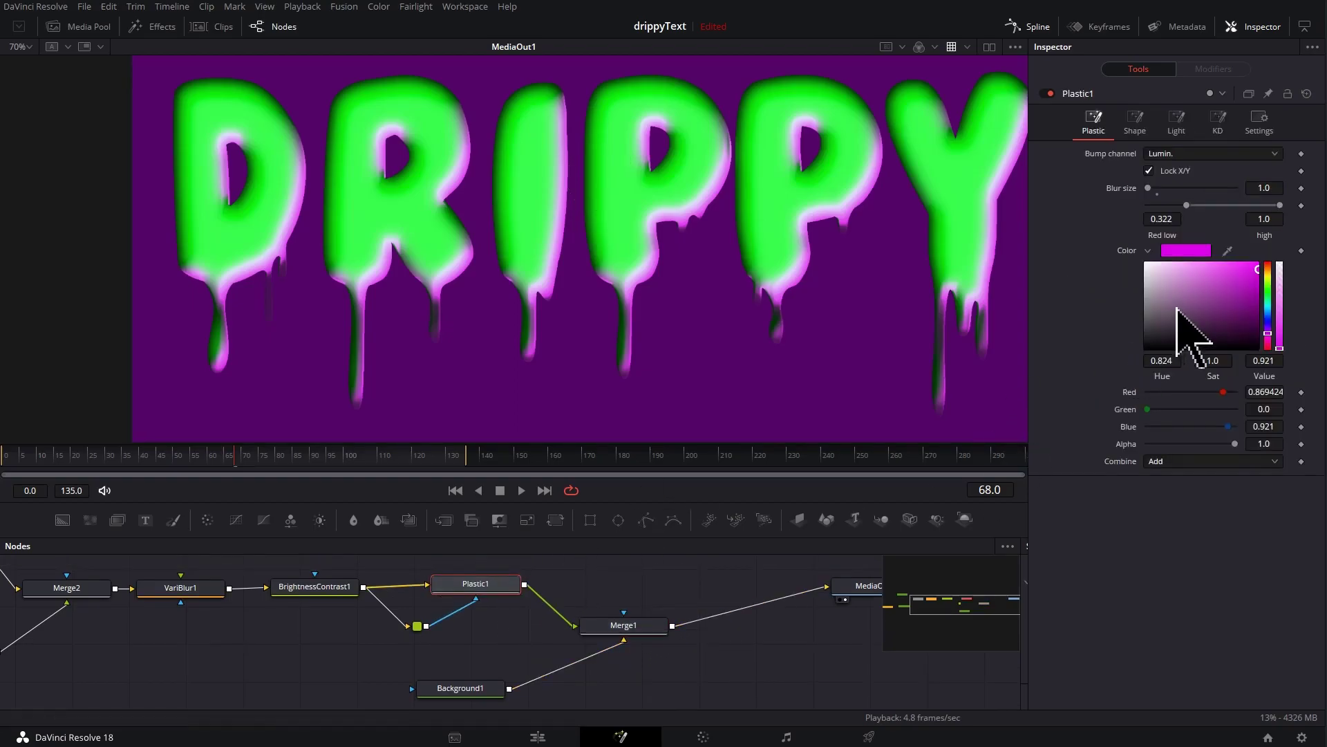
pyautogui.moveTo(1268, 339); pyautogui.dragTo(1270, 256)
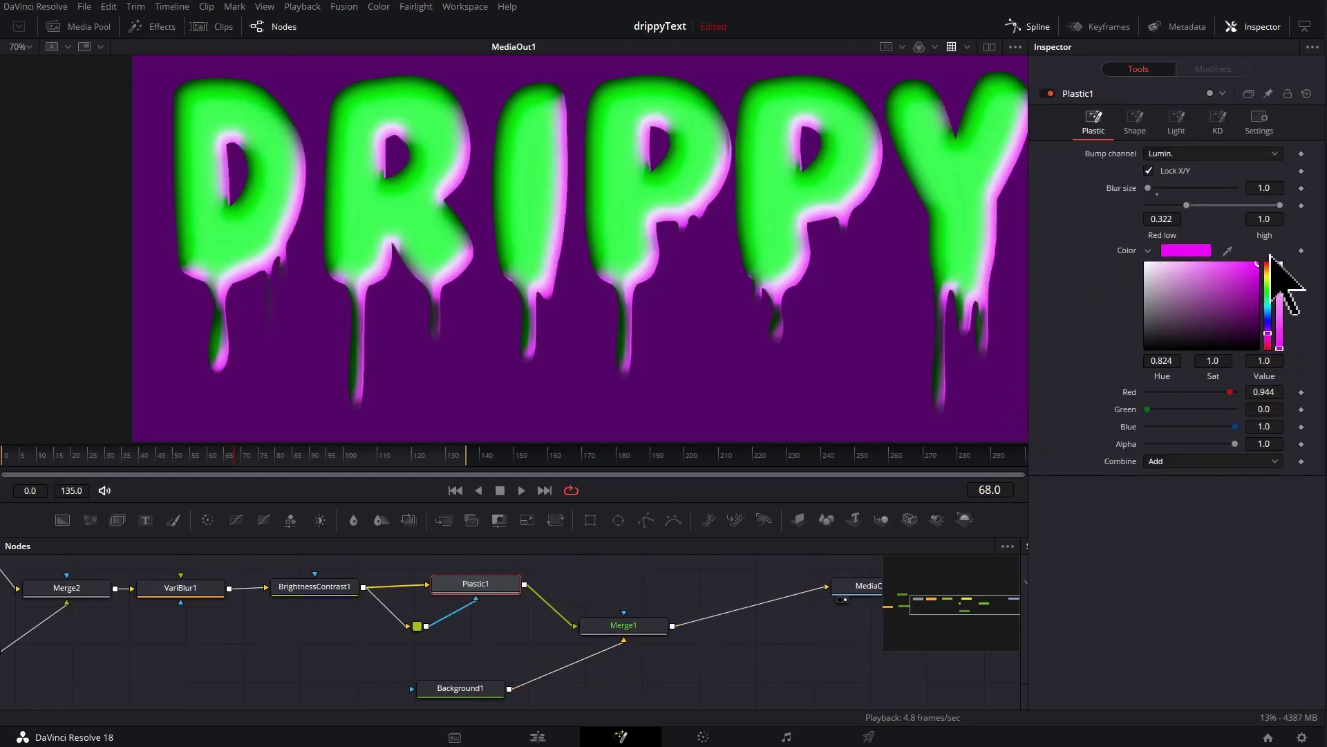
pyautogui.press('space')
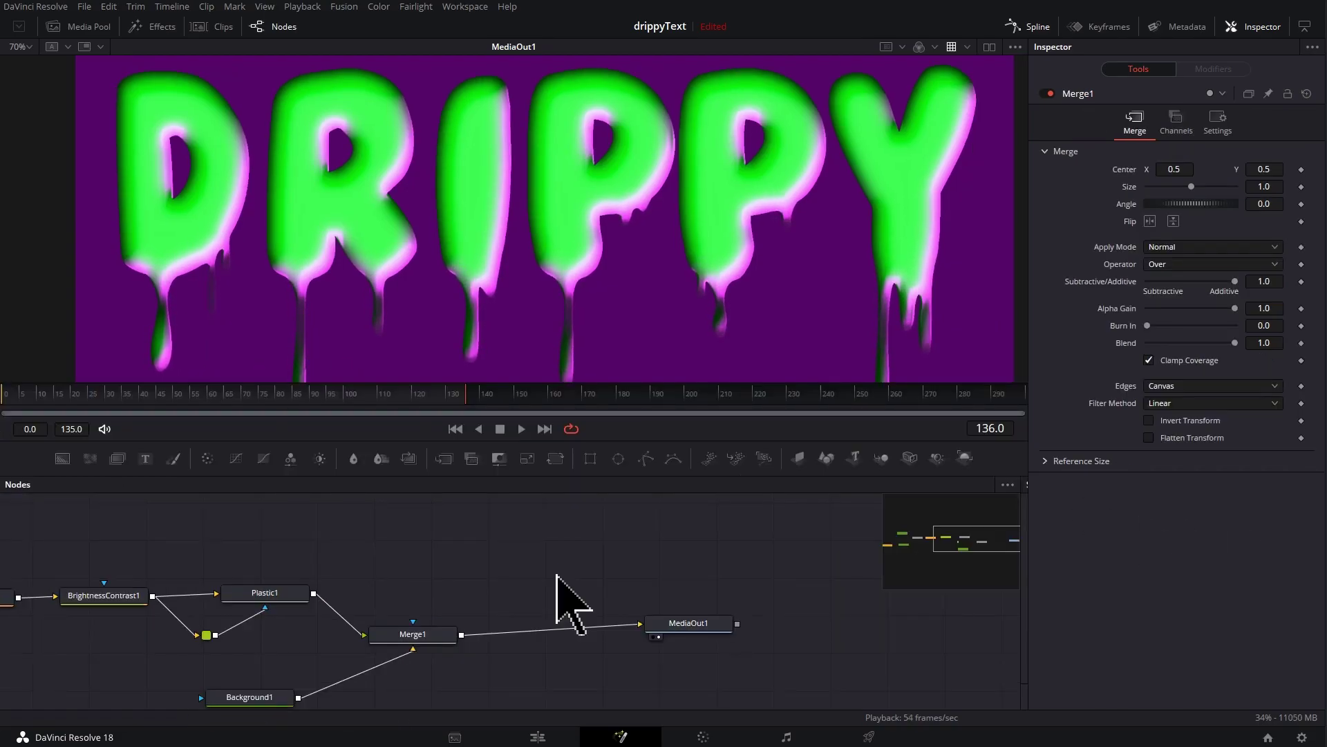
# Add a Color Gain node on the connection between Merge1 and MediaOut1
pyautogui.hotkey('shift', 'space')
pyautogui.write('colorg')
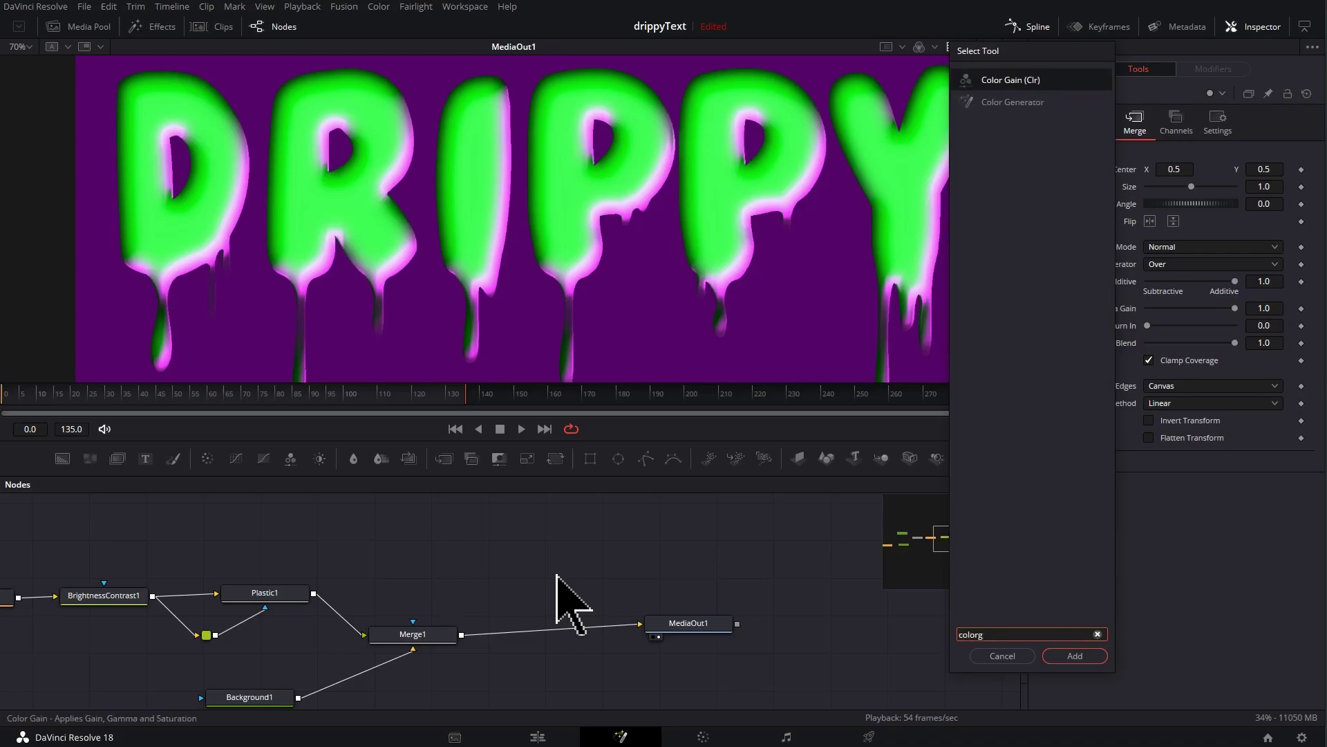
pyautogui.press('Return')
pyautogui.moveTo(551, 593); pyautogui.dragTo(552, 637)
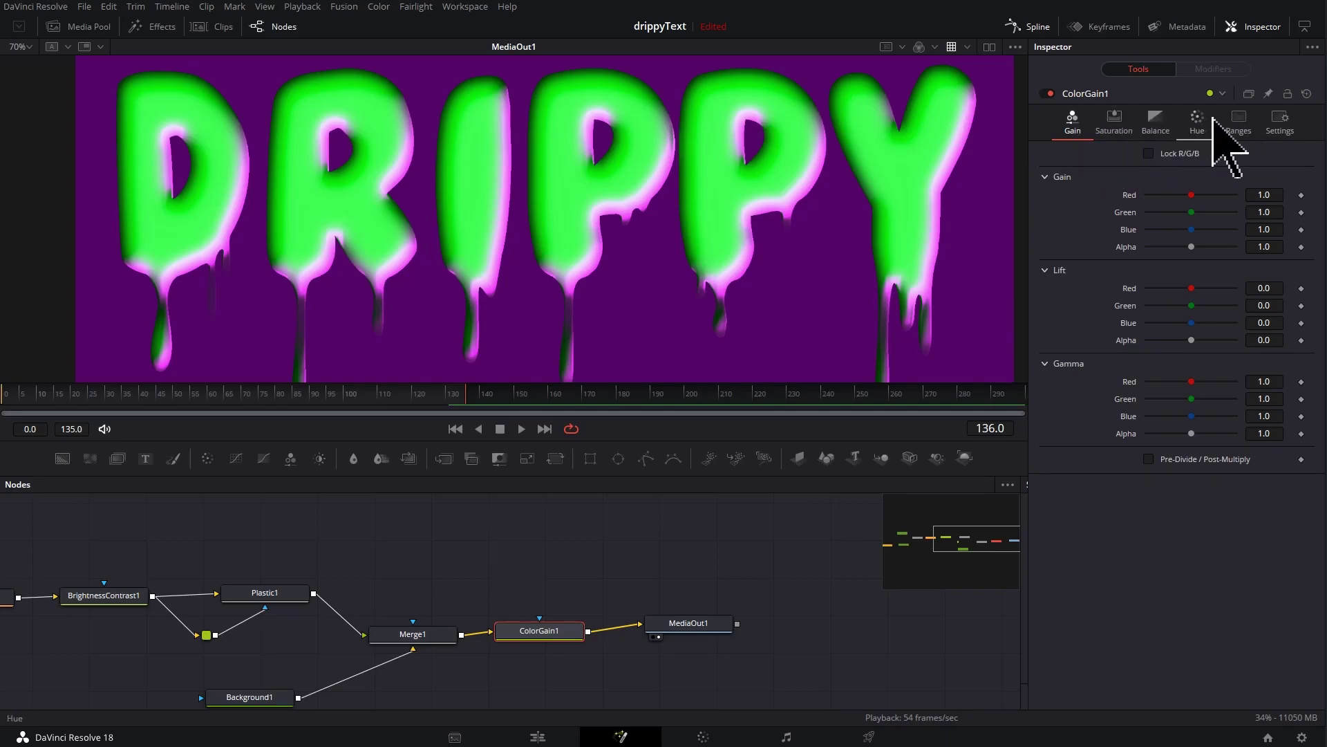
# Set ColorGain1's gain to Red 1.32 and Green 0.92, and its lift to Red -0.27, Green -0.12 and Blue 0.02
pyautogui.click(1238, 129)
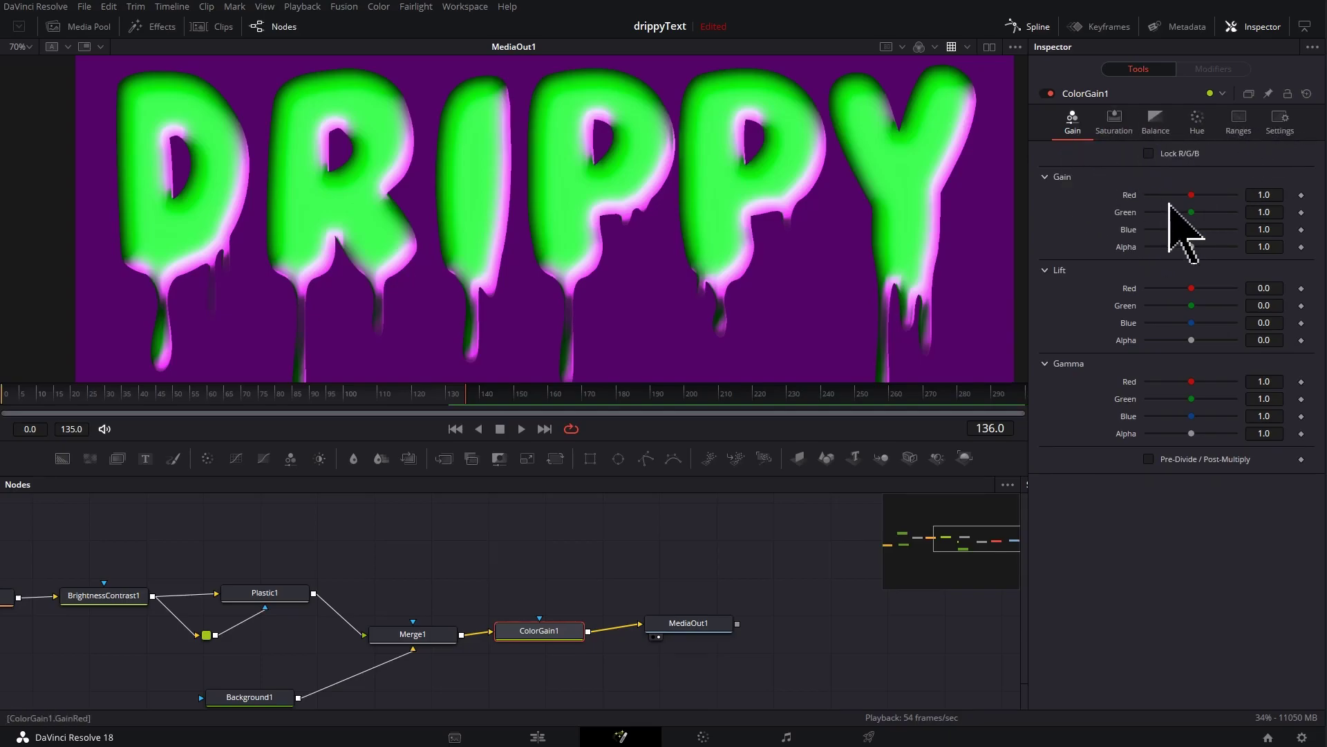
pyautogui.moveTo(1191, 195); pyautogui.dragTo(1188, 212)
pyautogui.moveTo(1191, 289); pyautogui.dragTo(1179, 288)
pyautogui.moveTo(1191, 305); pyautogui.dragTo(1186, 305)
pyautogui.moveTo(1191, 323); pyautogui.dragTo(1193, 323)
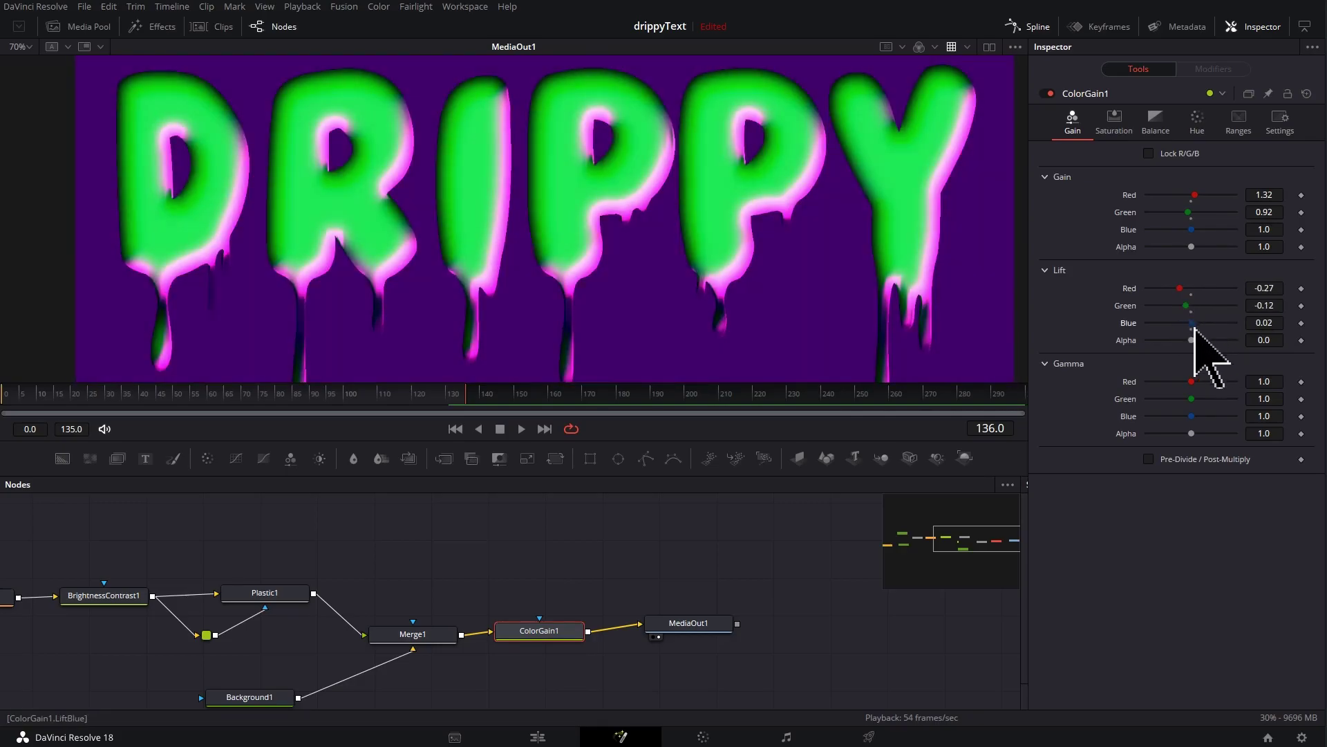
# Raise ColorGain1's red and blue gamma slightly and lower its green gamma
pyautogui.moveTo(1191, 381); pyautogui.dragTo(1197, 382)
pyautogui.moveTo(1191, 398); pyautogui.dragTo(1181, 399)
pyautogui.moveTo(1191, 417); pyautogui.dragTo(1197, 418)
# Set ColorGain1's high balance to Red/Cyan -0.11, Green/Magenta -0.08, Blue/Yellow -0.06 and Brightness -0.3
pyautogui.click(1154, 121)
pyautogui.moveTo(1191, 170); pyautogui.dragTo(1188, 186)
pyautogui.moveTo(1191, 204); pyautogui.dragTo(1188, 204)
pyautogui.moveTo(1191, 222); pyautogui.dragTo(1147, 221)
# Set ColorGain1's mid balance to Red/Cyan 0.62 and Green/Magenta -0.03, and raise the dark Blue/Yellow balance
pyautogui.moveTo(1191, 263); pyautogui.dragTo(1219, 263)
pyautogui.moveTo(1192, 280); pyautogui.dragTo(1190, 280)
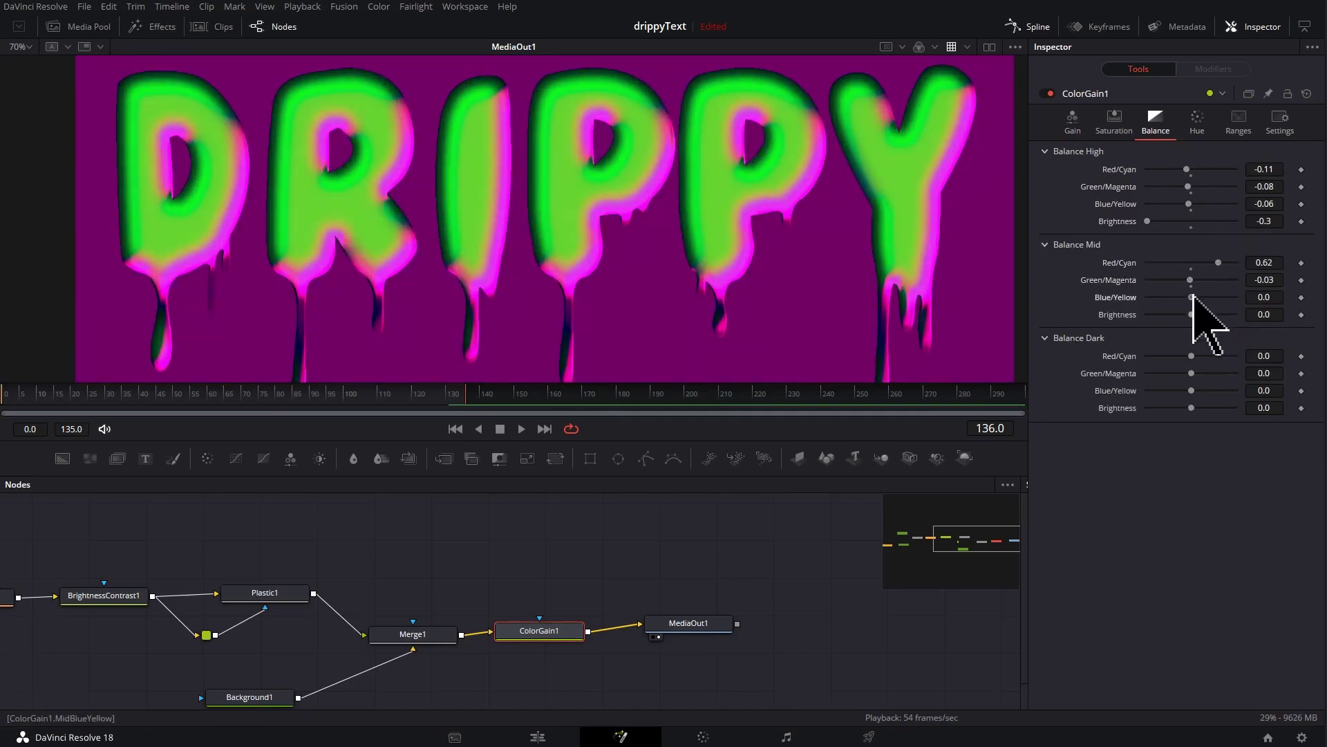
pyautogui.moveTo(1191, 390); pyautogui.dragTo(1206, 391)
# Lower ColorGain1's hue adjustments to shift the letter edges toward blue and the background toward violet
pyautogui.click(1196, 122)
pyautogui.moveTo(1191, 169); pyautogui.dragTo(1182, 169)
pyautogui.moveTo(1191, 187); pyautogui.dragTo(1163, 166)
# Reshape ColorGain1's range curves to widen the midtones, with the highlight curve's upper point at X 0.964, Y 1.0, and play back the result
pyautogui.click(1237, 121)
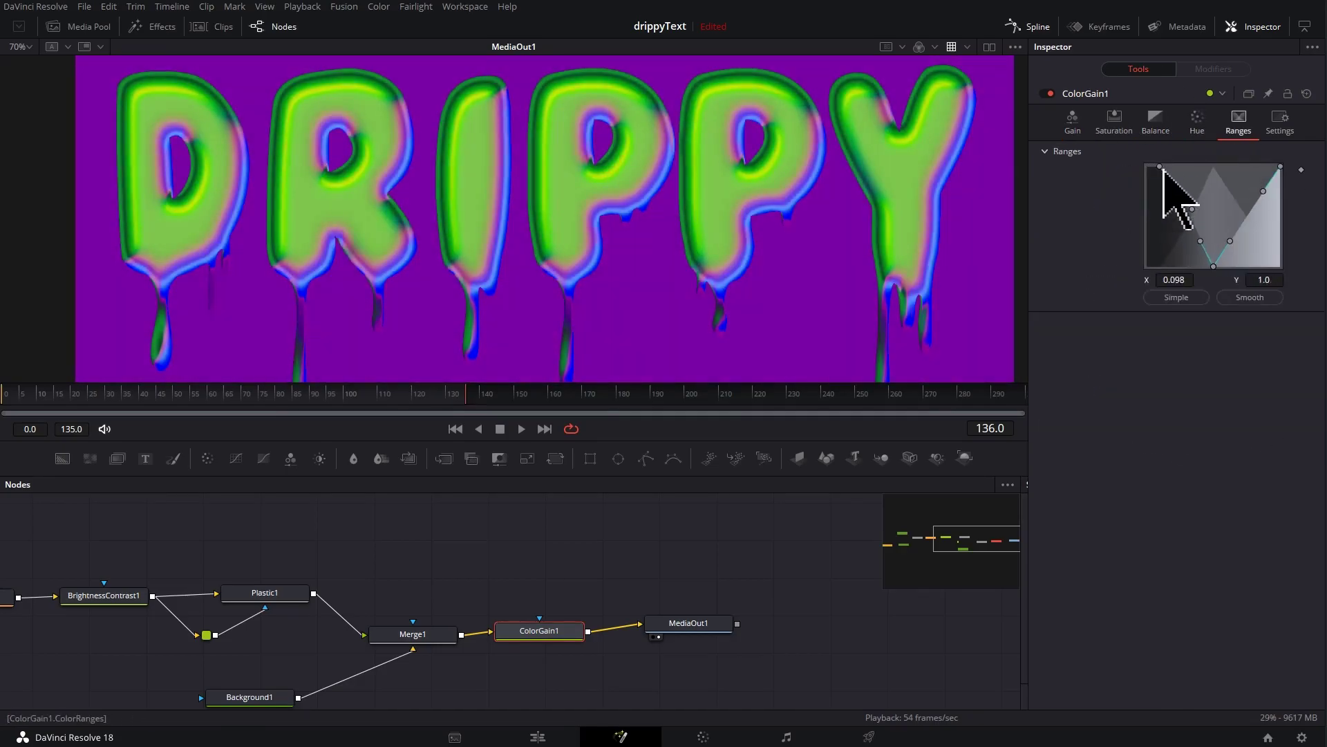
pyautogui.moveTo(1213, 267); pyautogui.dragTo(1192, 267)
pyautogui.moveTo(1236, 233)
pyautogui.mouseDown()
pyautogui.moveTo(1245, 243)
pyautogui.moveTo(1232, 237)
pyautogui.mouseUp()
pyautogui.moveTo(1263, 191); pyautogui.dragTo(1244, 207)
pyautogui.moveTo(1281, 167); pyautogui.dragTo(1276, 166)
pyautogui.press('space')
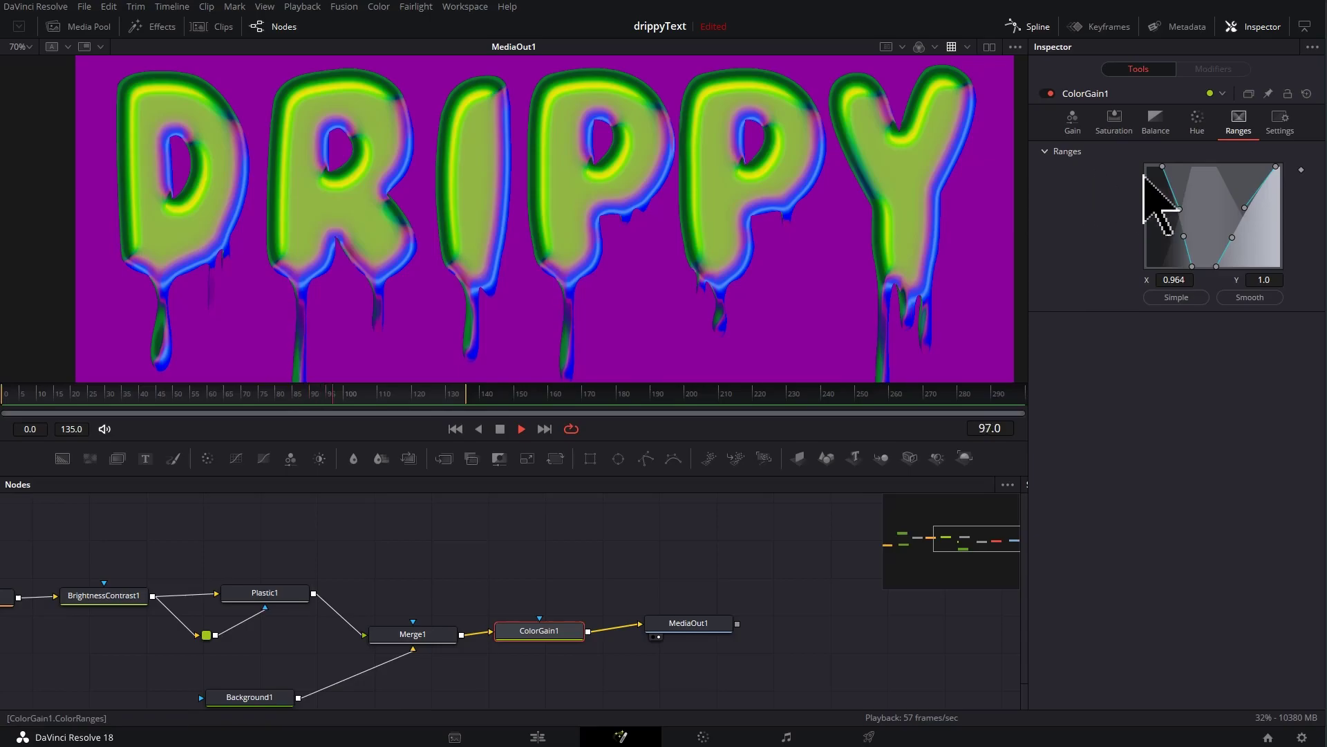
# Align ColorGain1 with Merge1 in the node flow and toggle the node to compare the color grade
pyautogui.moveTo(542, 629); pyautogui.dragTo(550, 634)
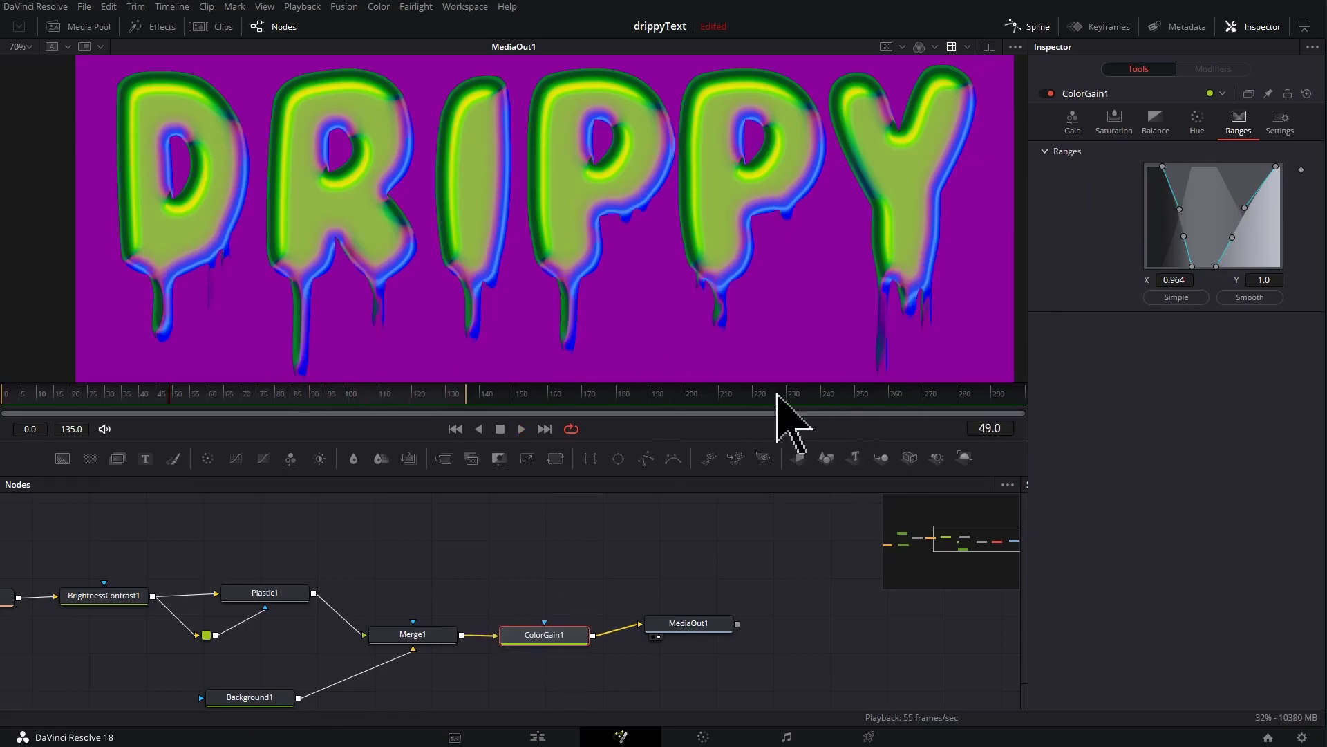
pyautogui.click(1050, 93)
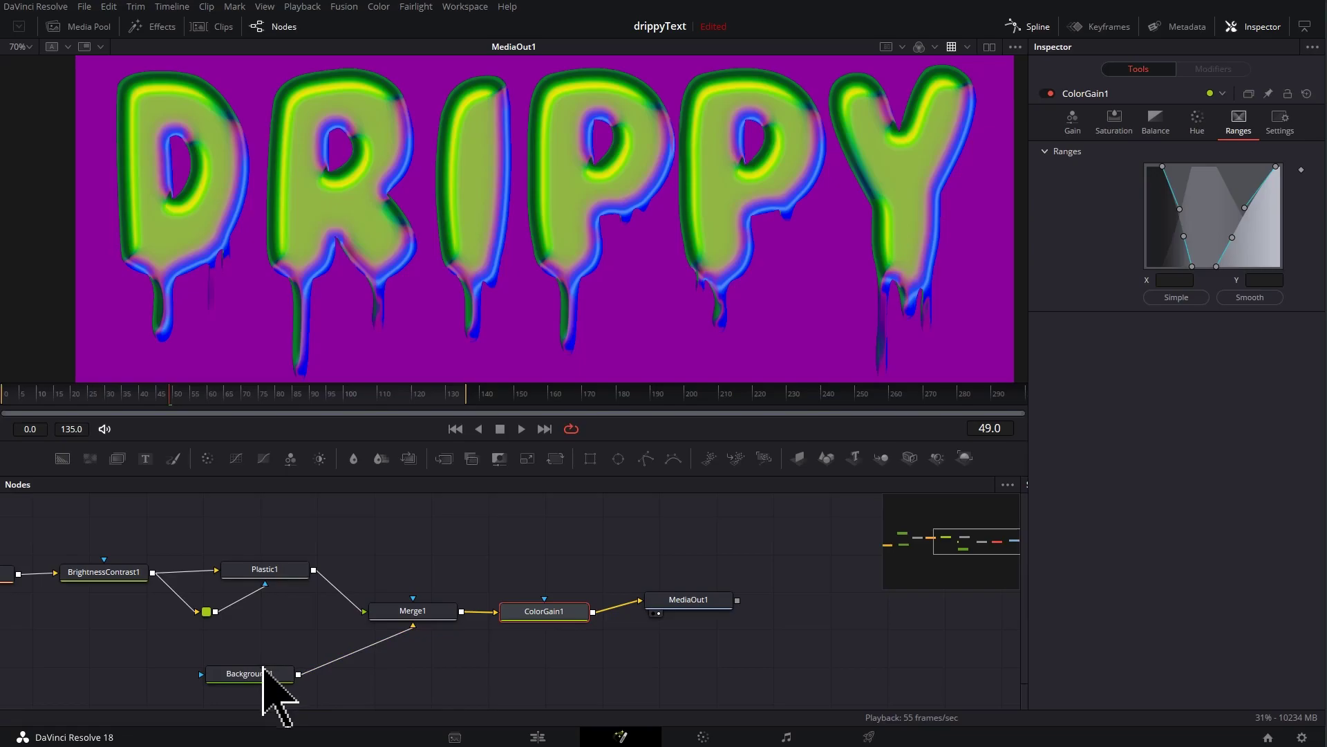
# Darken Background1's purple to a Value of about 0.165 and fine-tune its hue
pyautogui.click(257, 695)
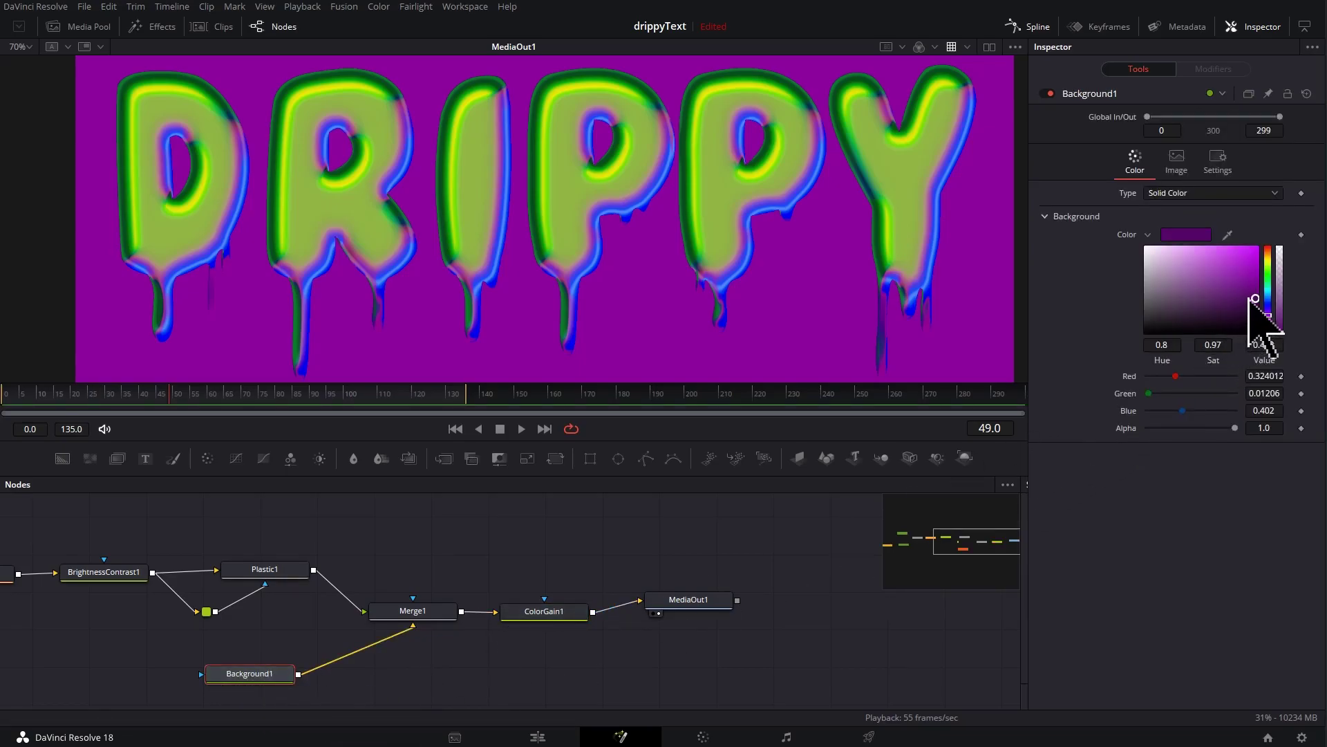
pyautogui.moveTo(1251, 298); pyautogui.dragTo(1272, 312)
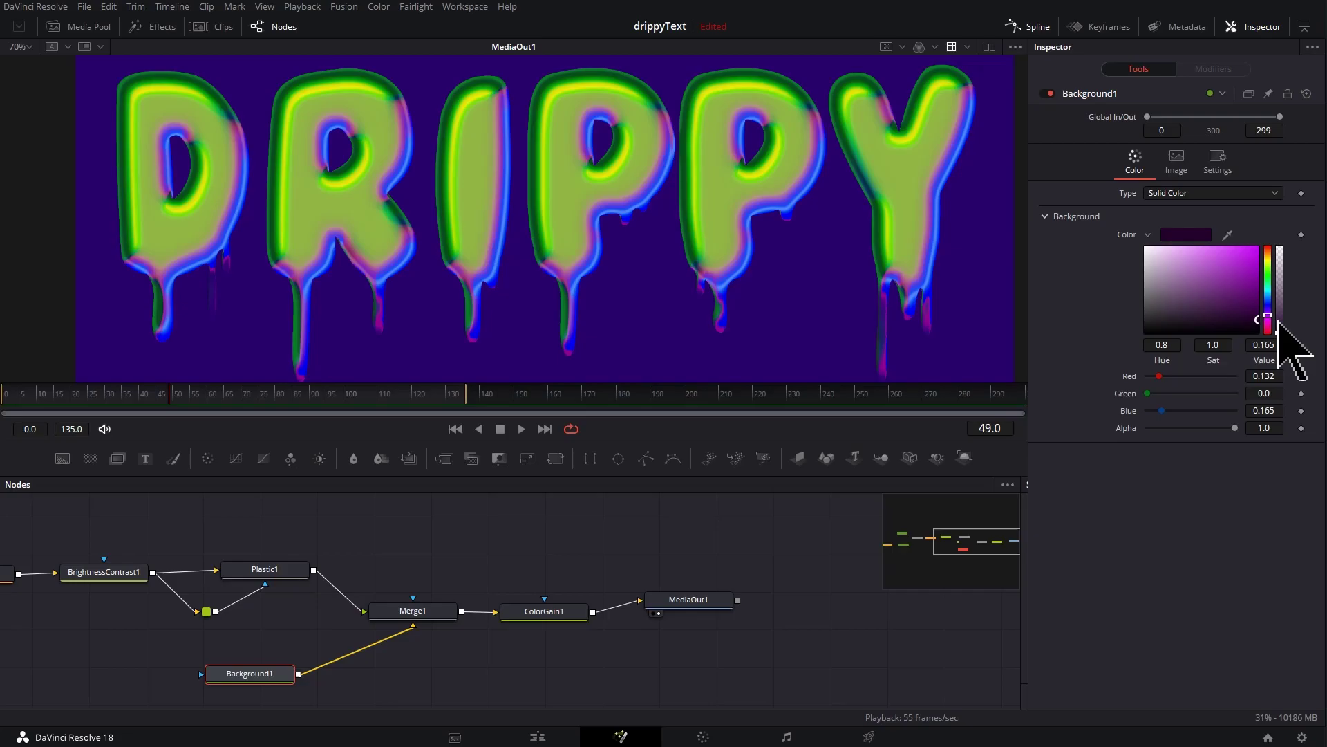
pyautogui.moveTo(1269, 315); pyautogui.dragTo(1265, 320)
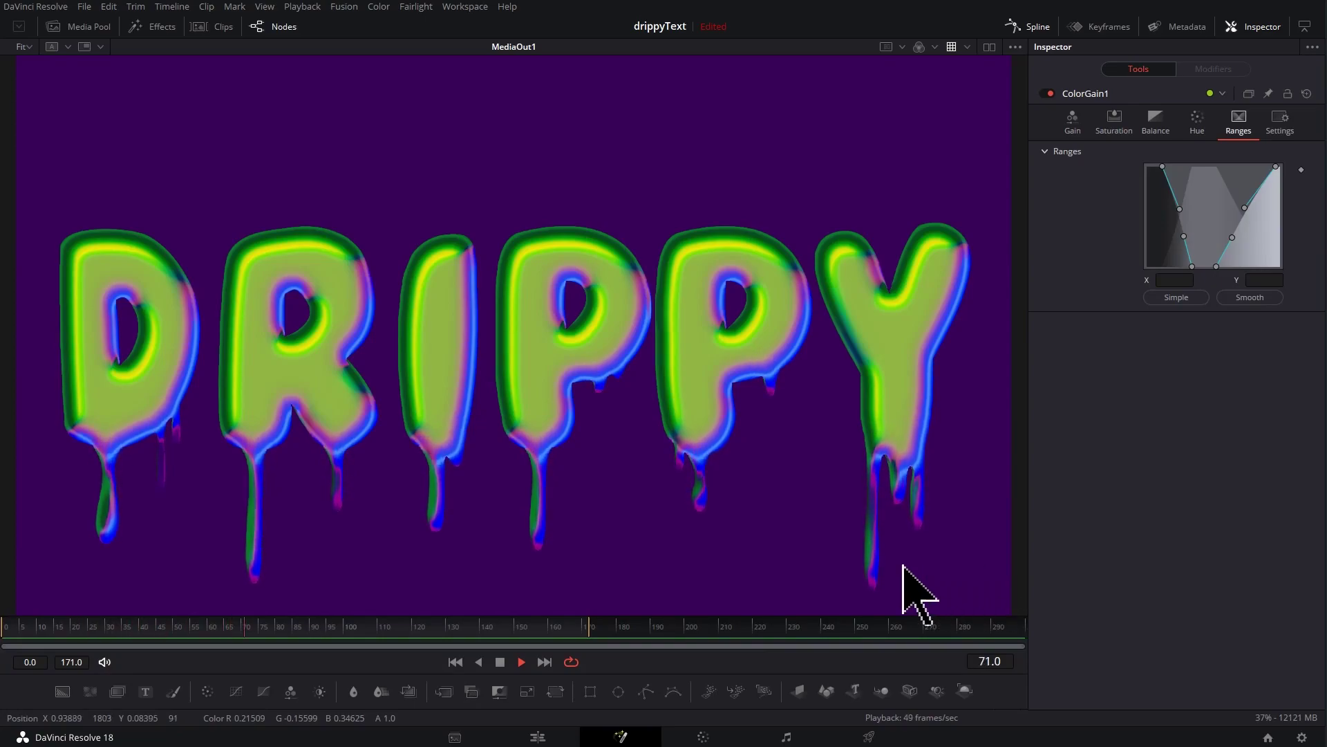